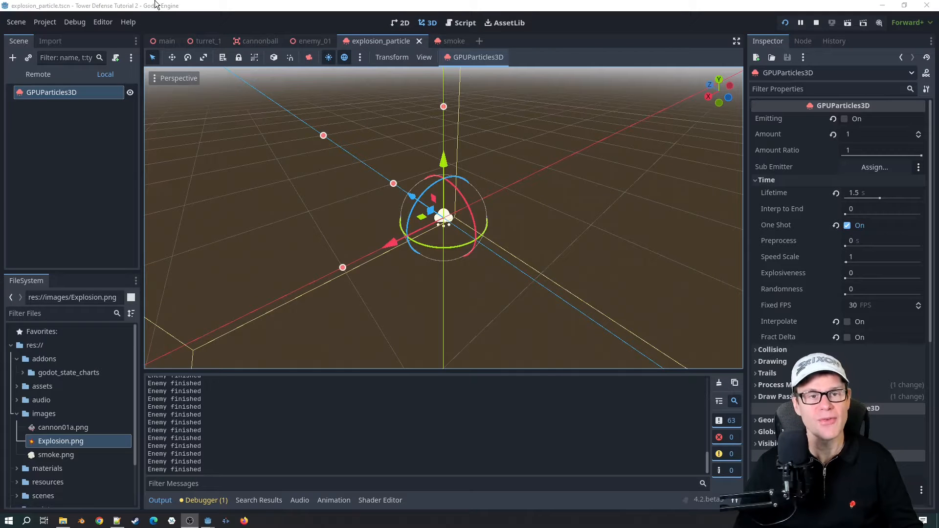
Step: Switch to the Godot editor and compare the smoke scene with the explosion_particle scene
left_click(156, 4)
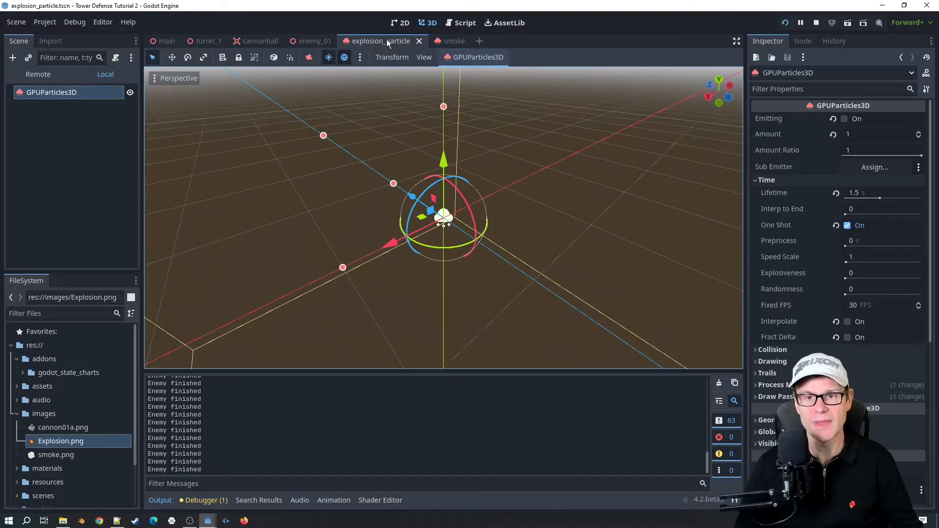
left_click(454, 42)
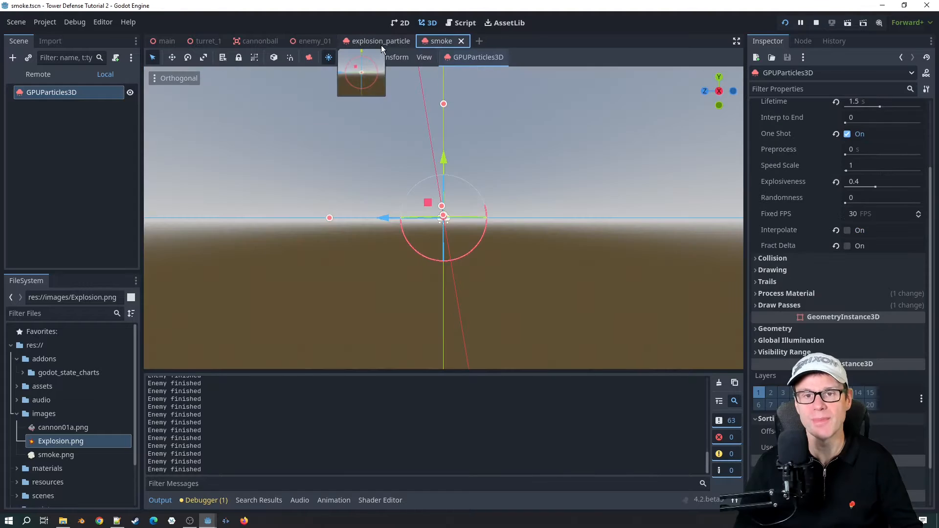
left_click(381, 43)
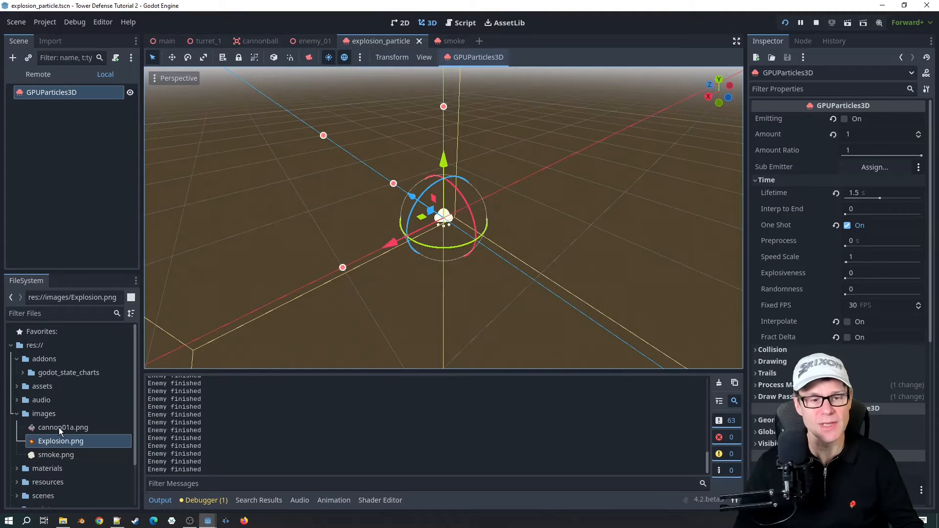
Step: Preview the Explosion.png and smoke.png textures from the images folder
double_click(64, 442)
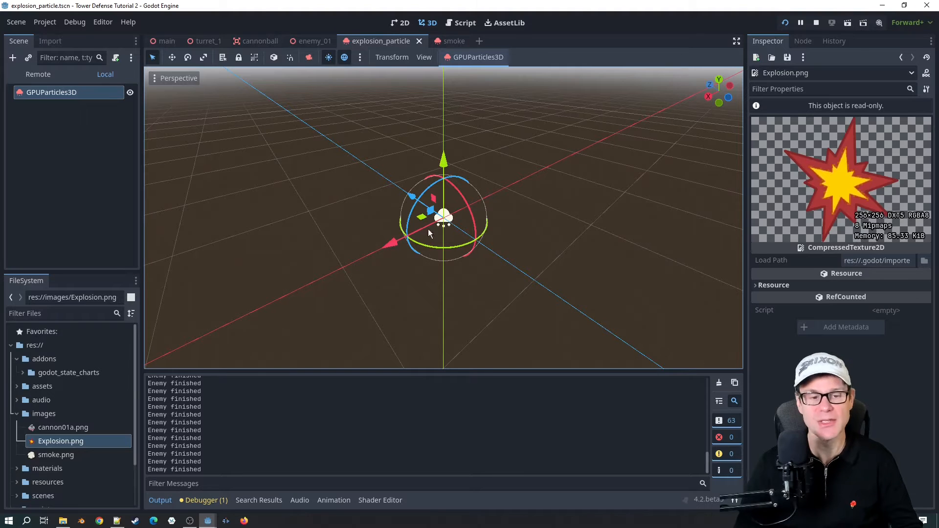
double_click(55, 453)
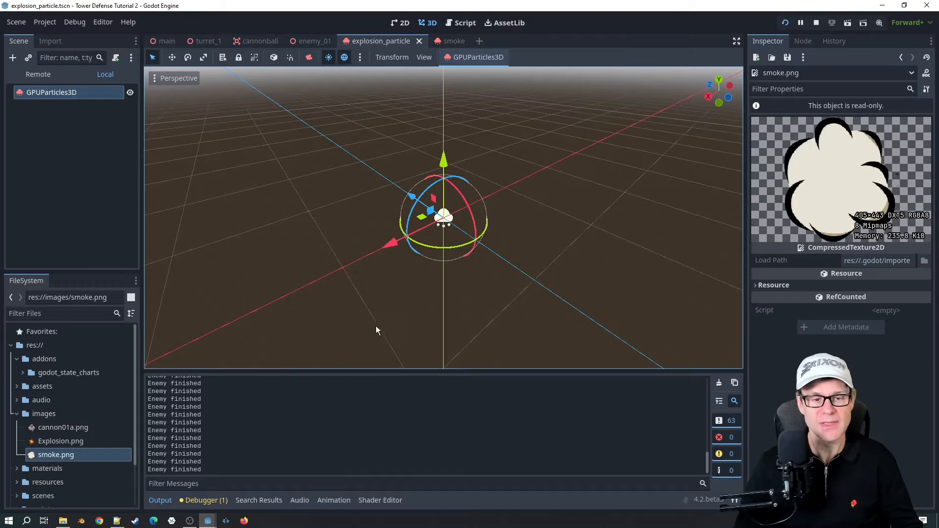
left_click(60, 441)
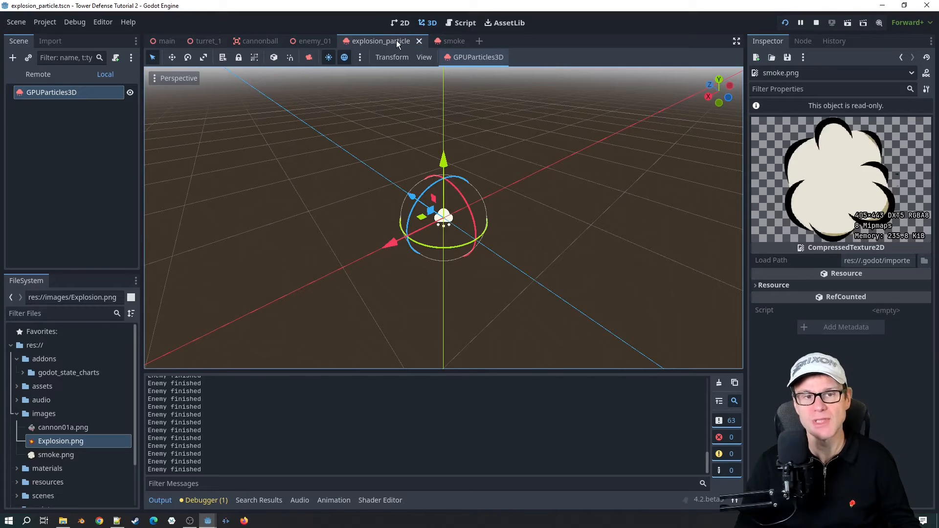
Step: Turn off One Shot and turn on Emitting for the GPUParticles3D node in the explosion_particle scene
right_click(38, 93)
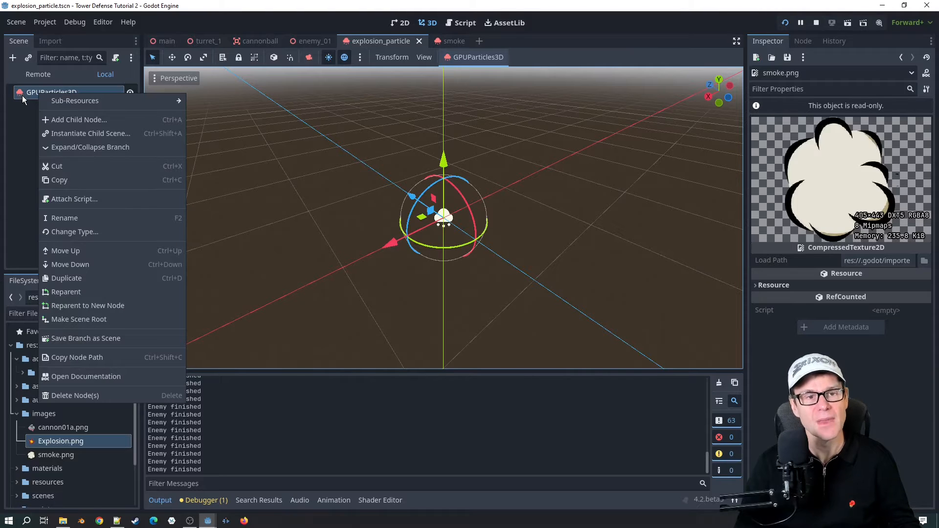
left_click(19, 99)
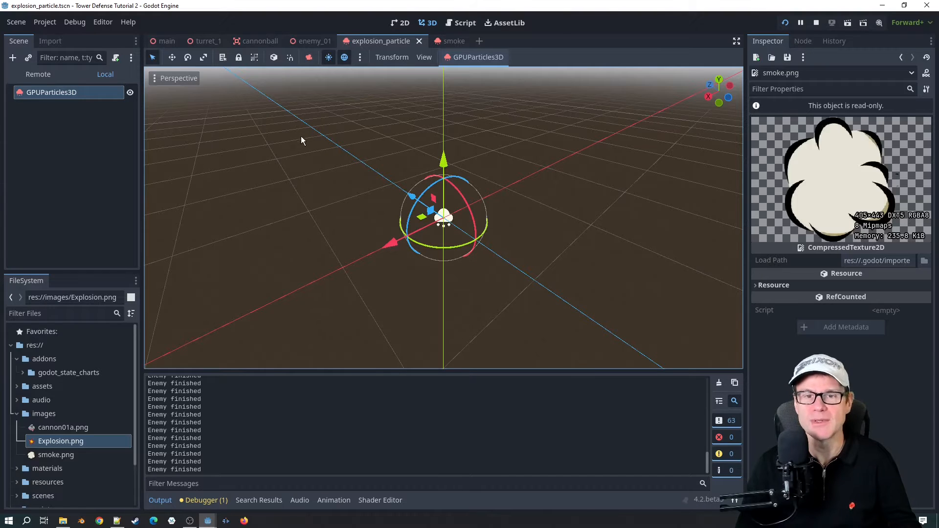
left_click(37, 92)
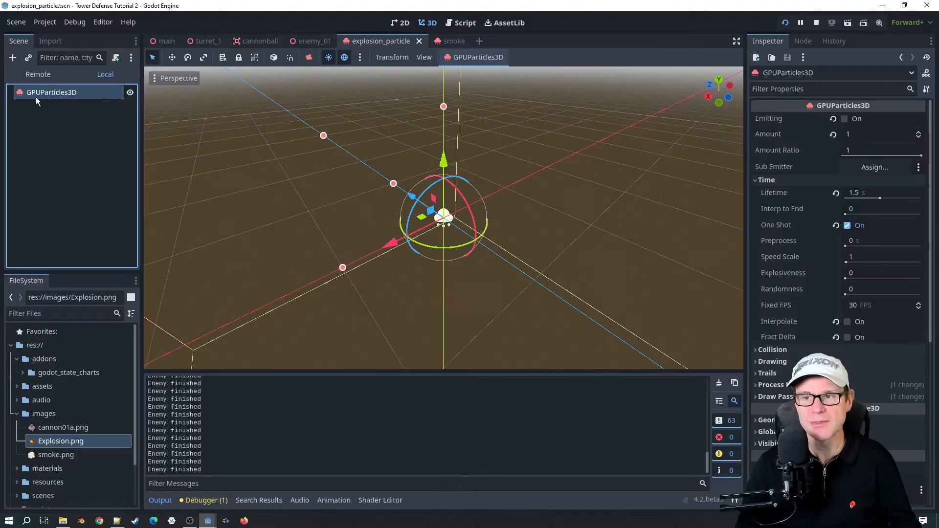
left_click(759, 180)
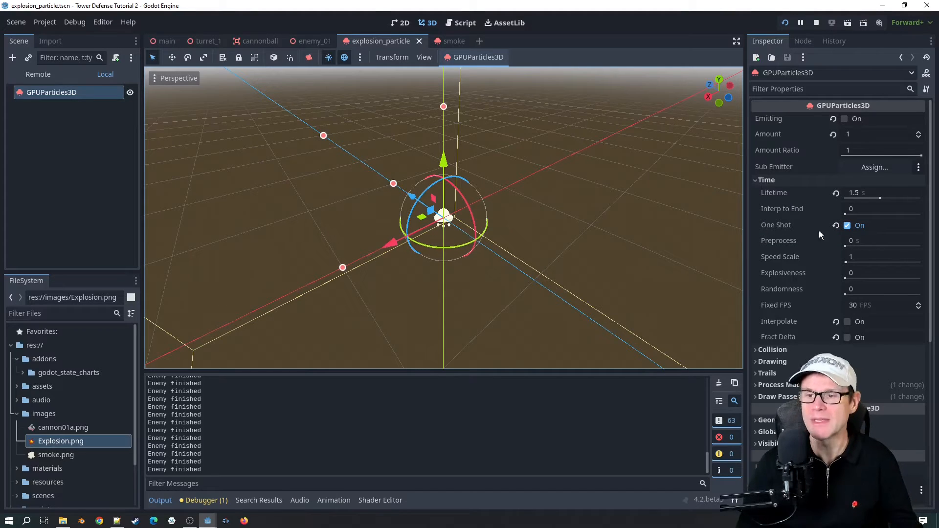
left_click(848, 226)
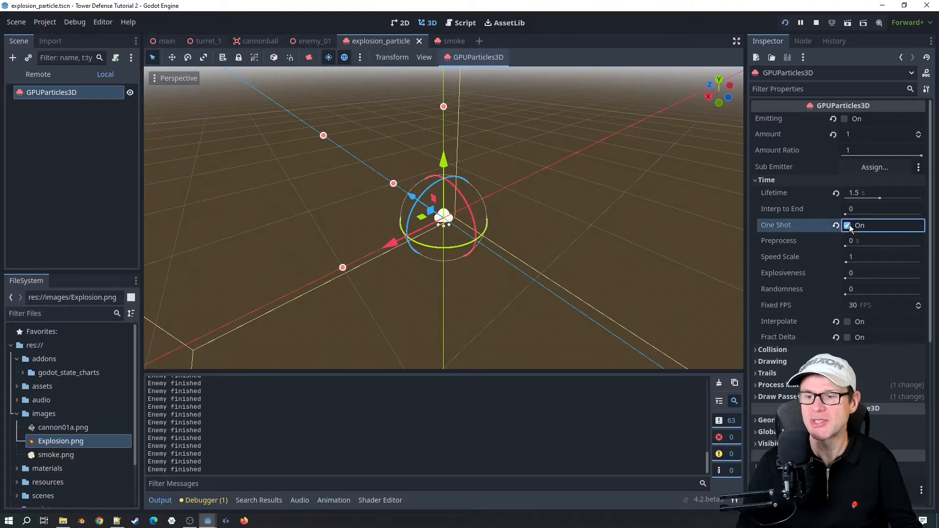
left_click(845, 119)
Step: Rotate the emitting GPUParticles3D node freehand in the 3D view
key("r")
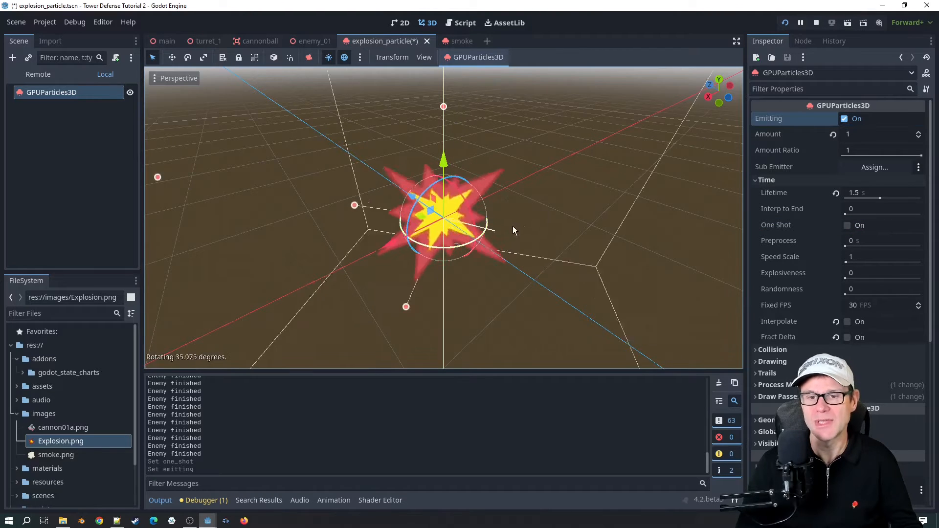
left_click(526, 211)
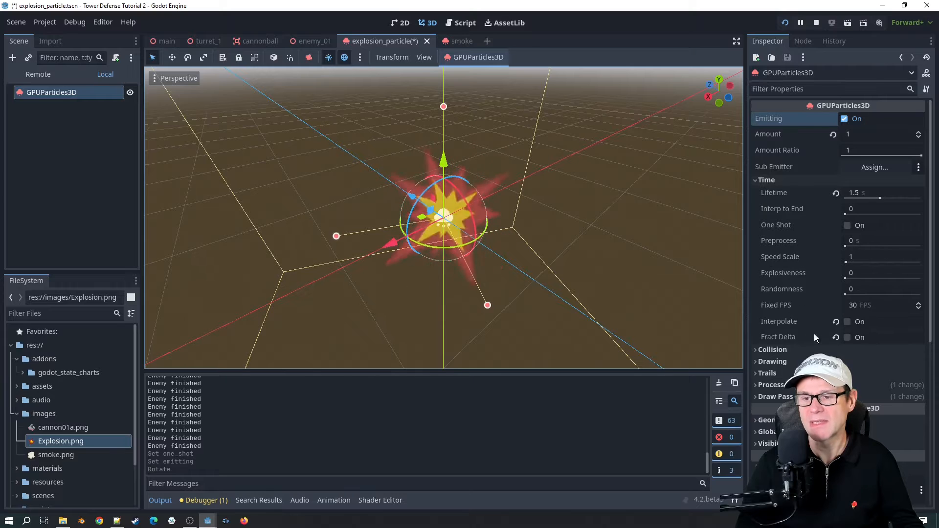
Step: Turn One Shot back on in the Time settings and trigger Emitting to test single explosion bursts
left_click(756, 182)
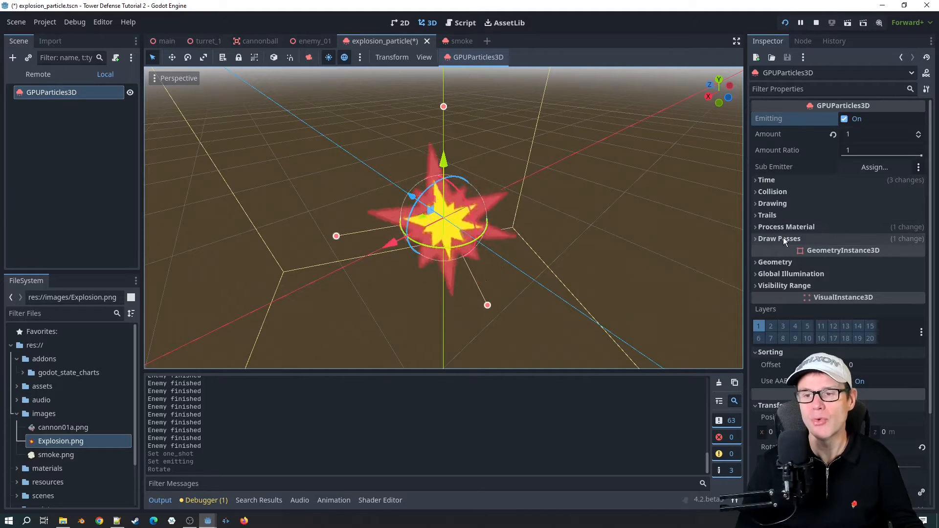
left_click(776, 179)
left_click(847, 225)
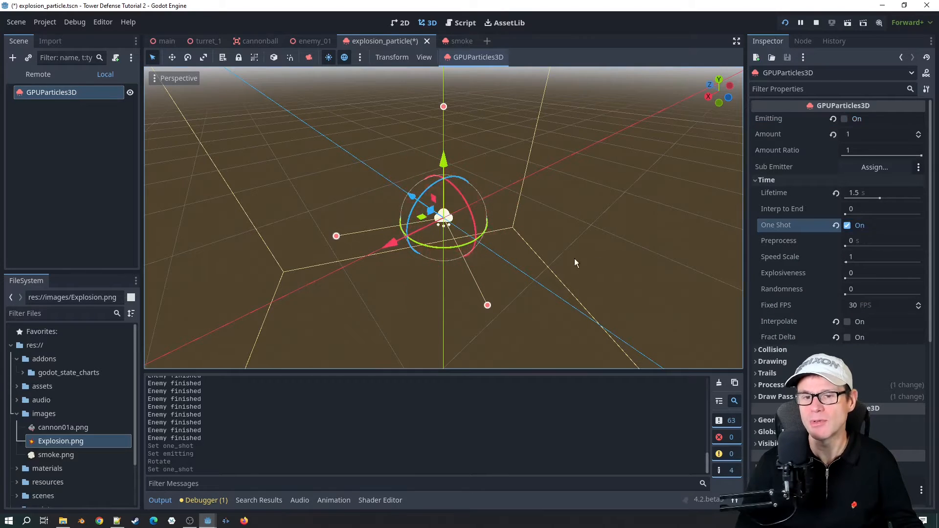
left_click(845, 119)
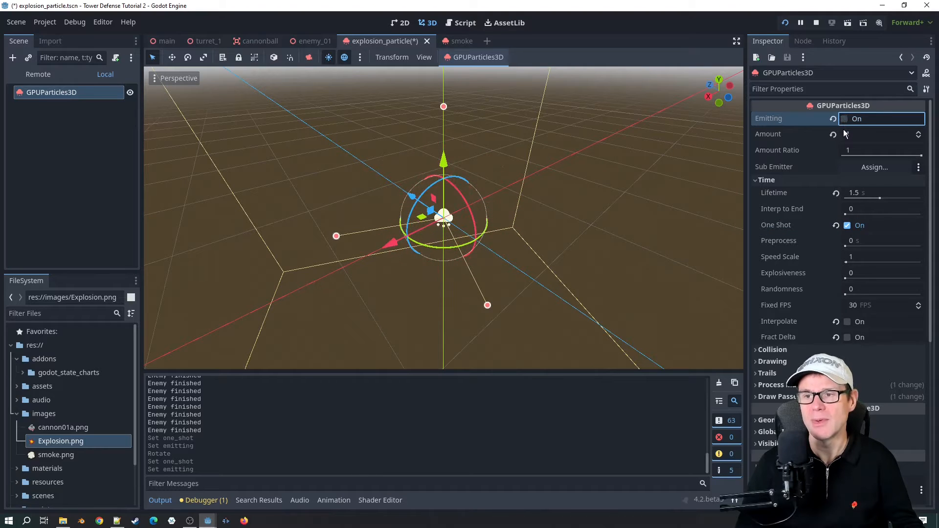
left_click(844, 119)
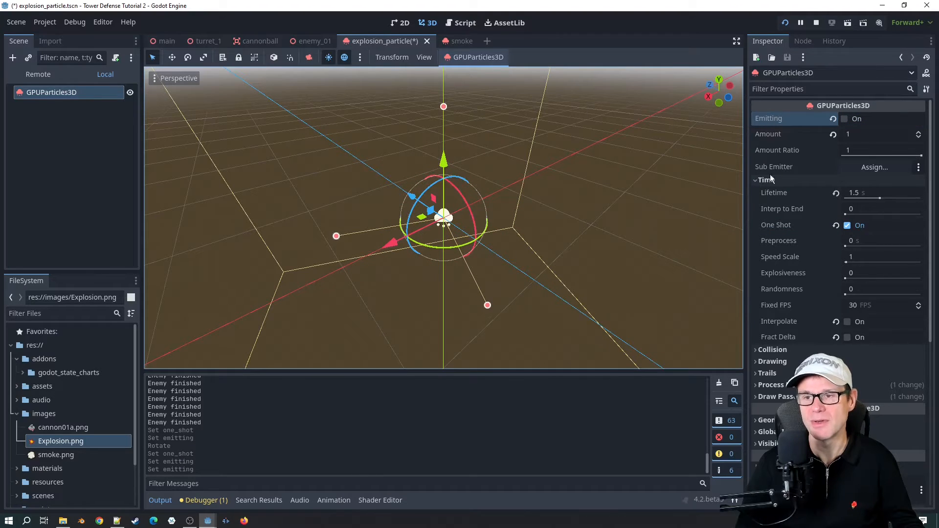
Step: Turn off One Shot, preview the continuously emitting explosion from a lower angle, stop the emission and re-enable One Shot
left_click_drag(581, 235, 553, 187)
left_click(37, 93)
middle_click_drag(389, 199, 362, 144)
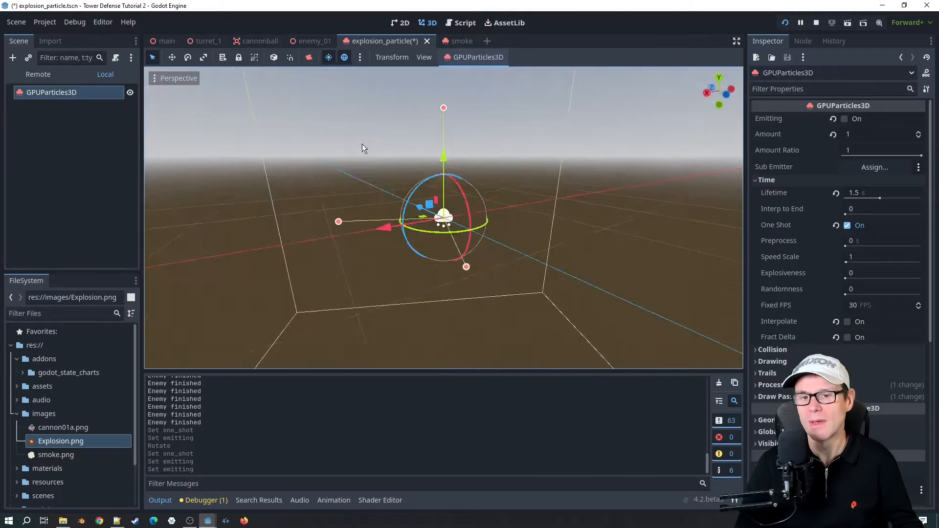
scroll(459, 214, "up", 5)
mouse_move(462, 216)
middle_mouse_down()
mouse_move(469, 200)
mouse_move(472, 208)
mouse_move(460, 201)
middle_mouse_up()
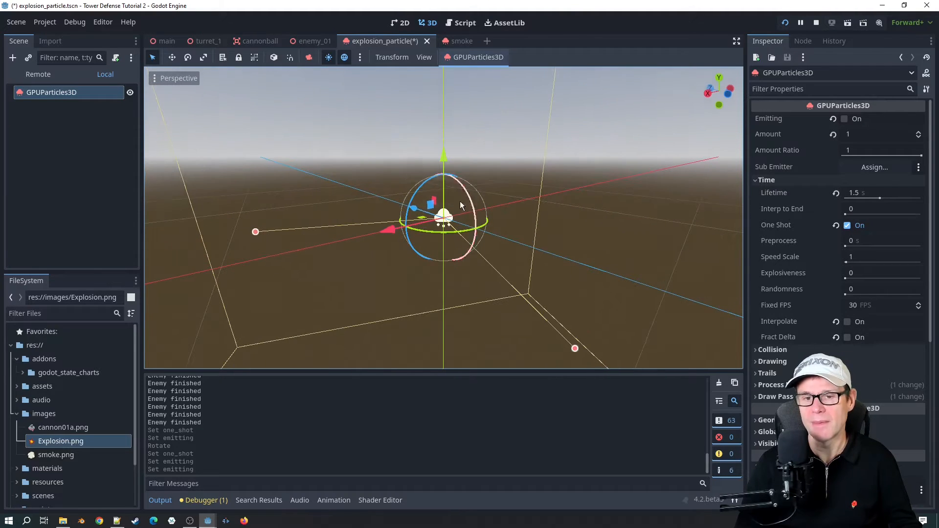
left_click(848, 226)
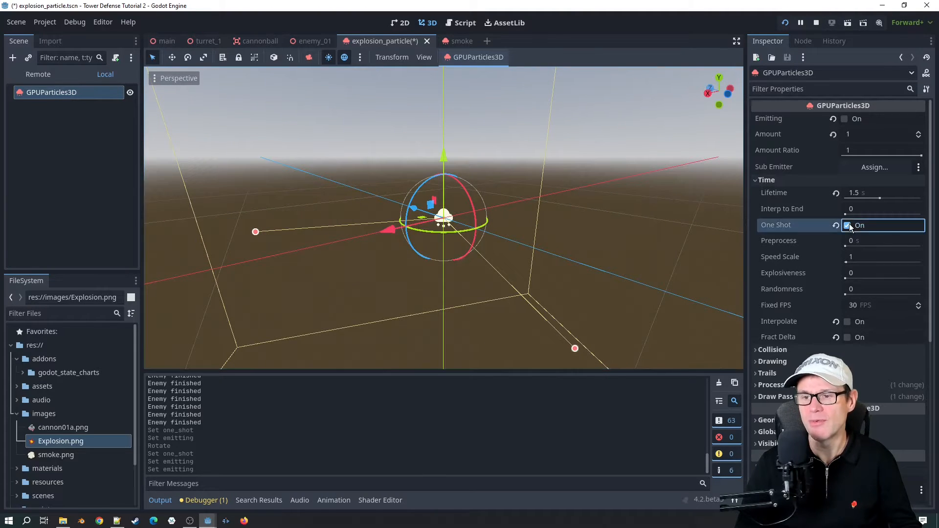
left_click(845, 119)
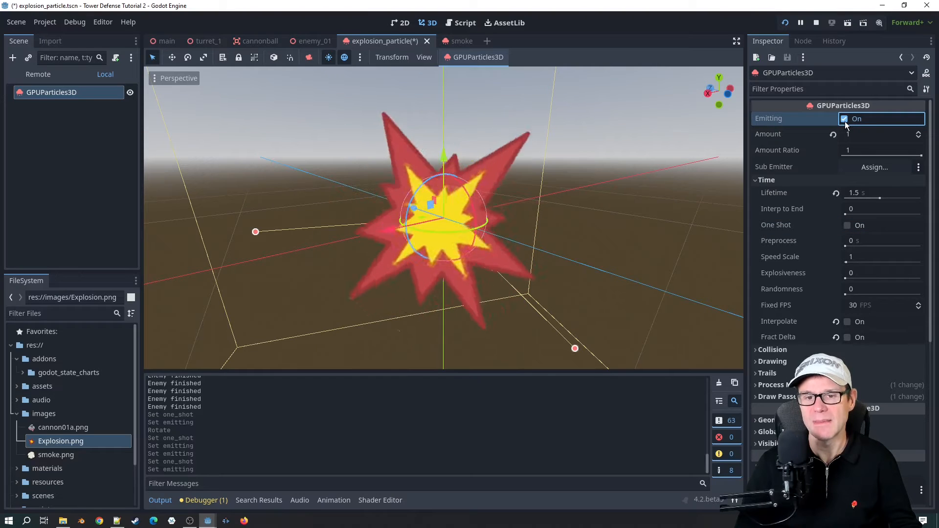
left_click(845, 120)
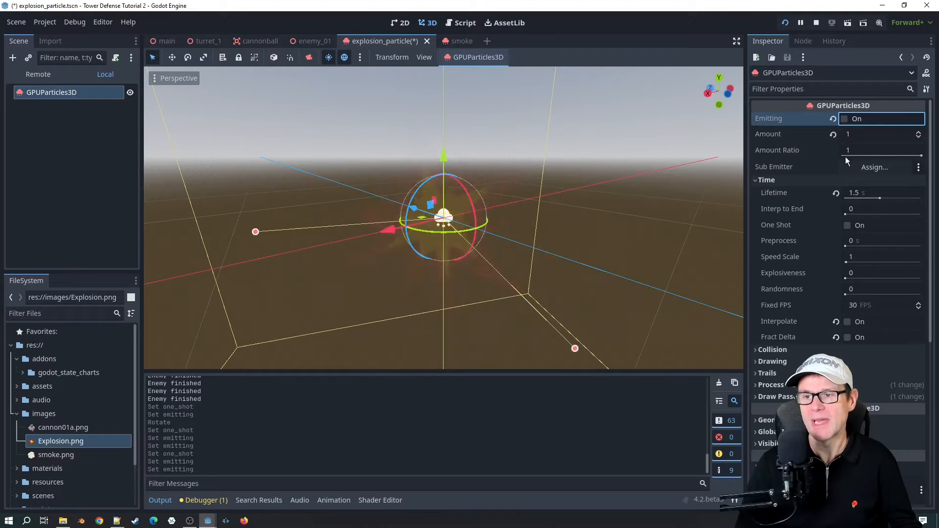
left_click(847, 225)
Step: Examine the Draw Passes settings of the particle node, including the available mesh types and the Pass 1 quad mesh properties
scroll(634, 218, "down", 4)
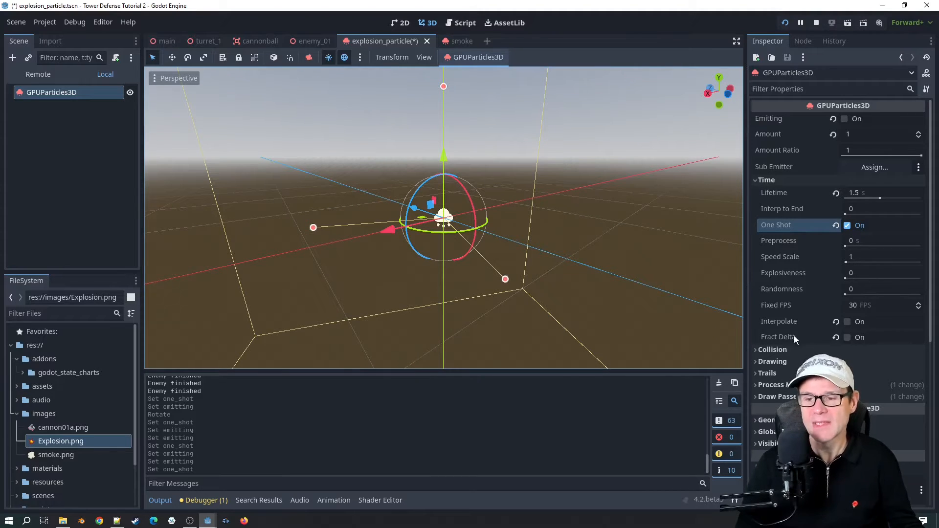
left_click(779, 396)
scroll(855, 284, "down", 5)
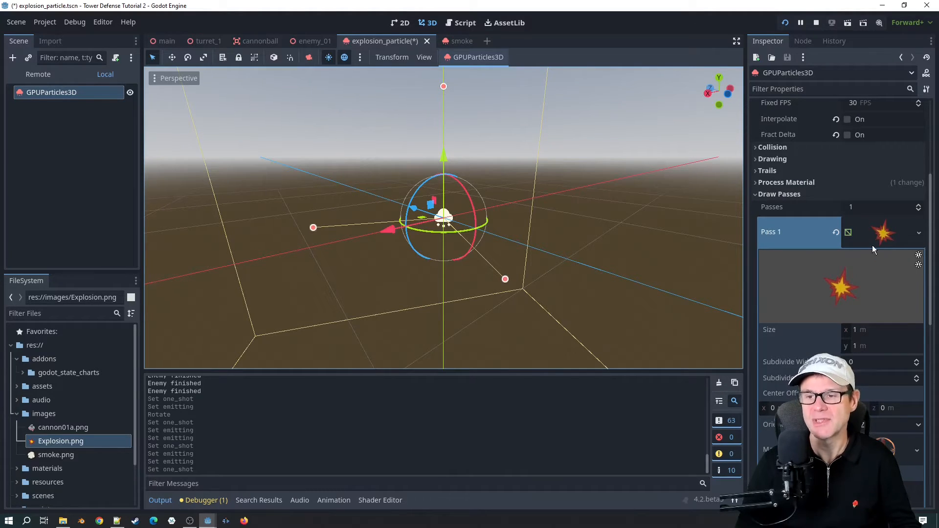
left_click(918, 234)
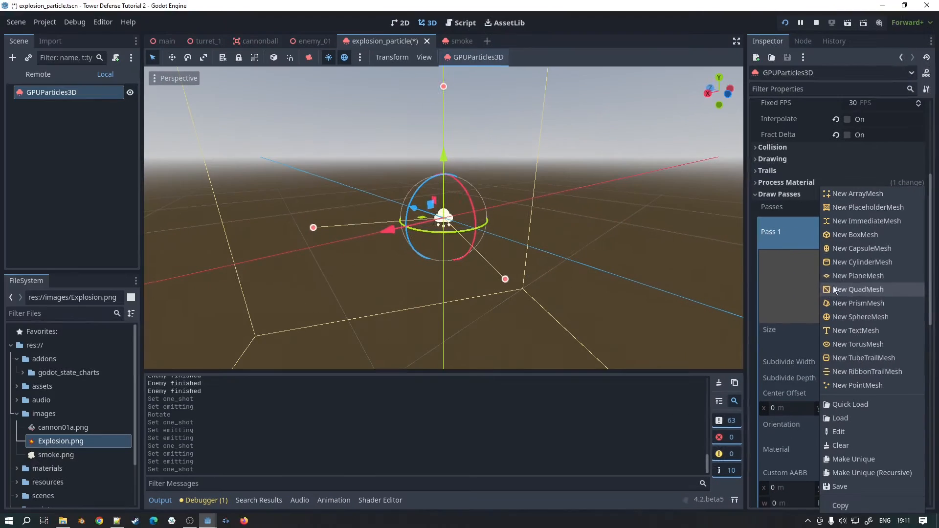
left_click(792, 221)
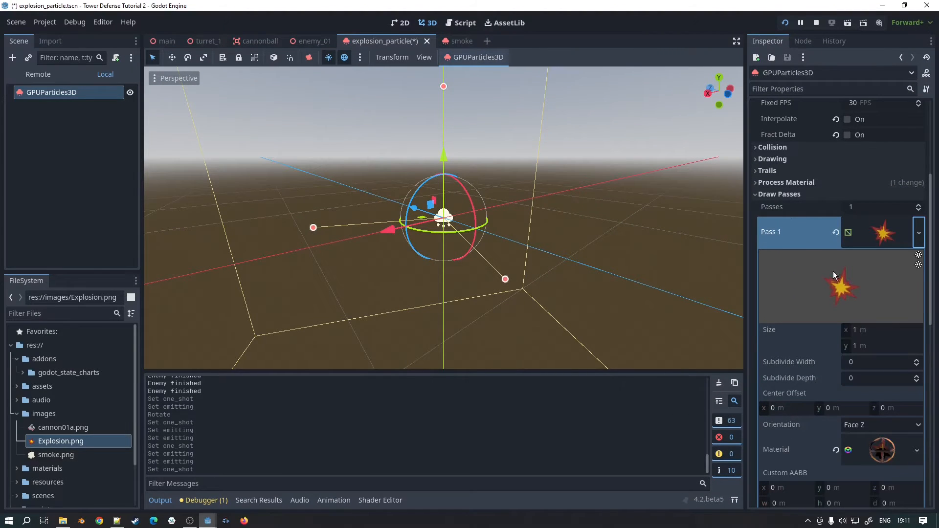
scroll(824, 301, "down", 2)
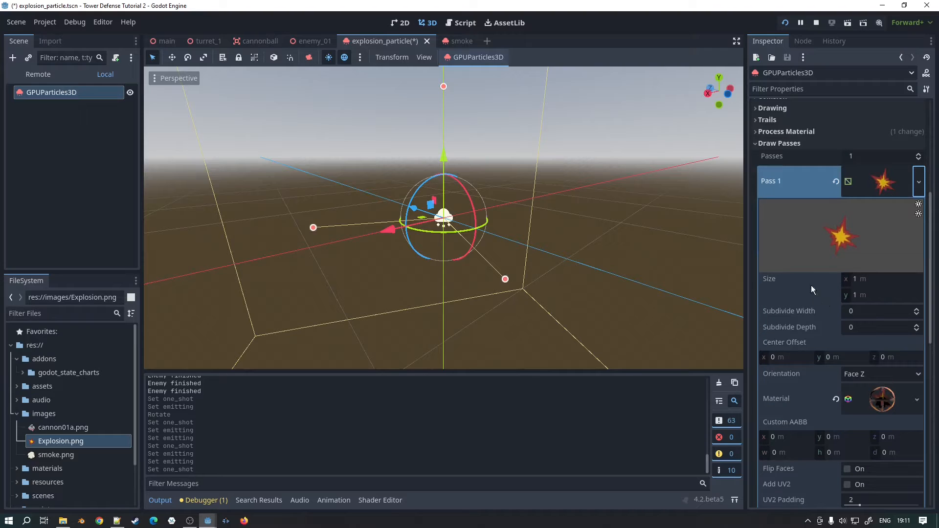
scroll(812, 257, "down", 2)
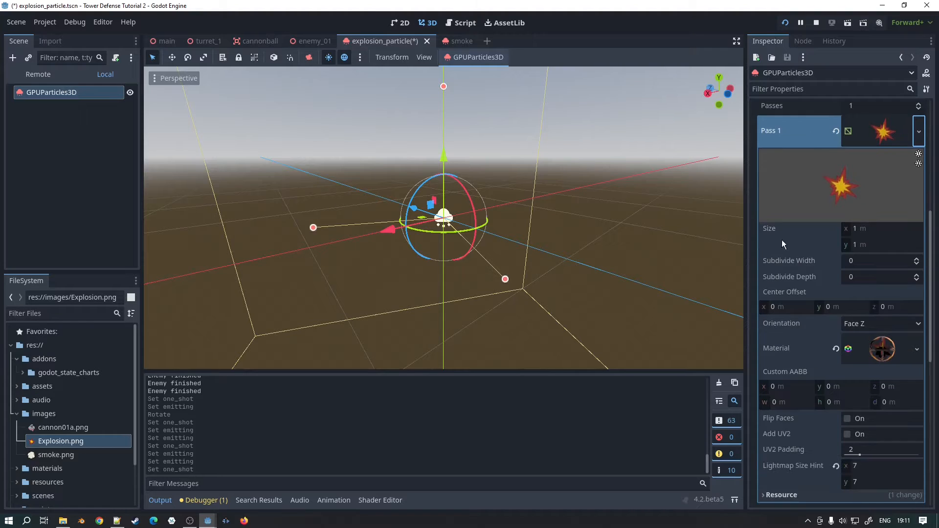
scroll(884, 318, "down", 2)
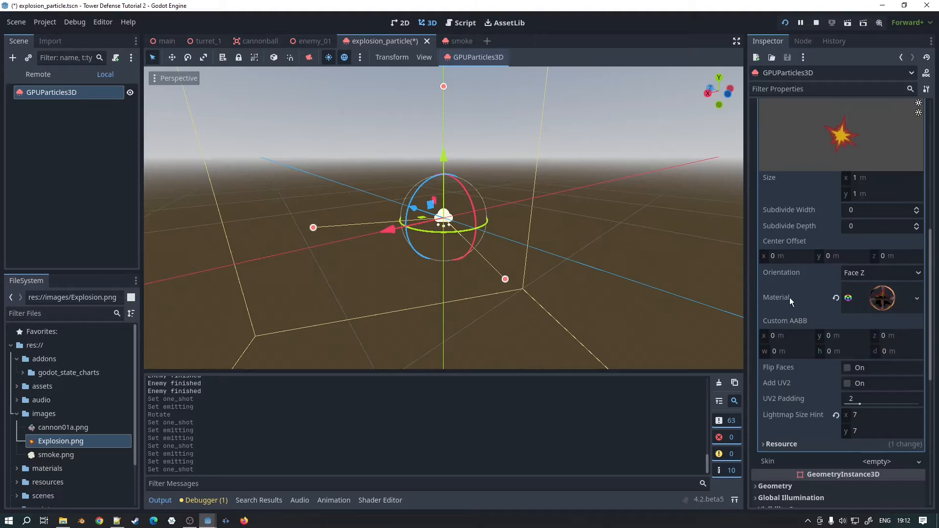
Step: Open the material of the Pass 1 mesh for editing and turn off its alpha transparency
left_click(917, 299)
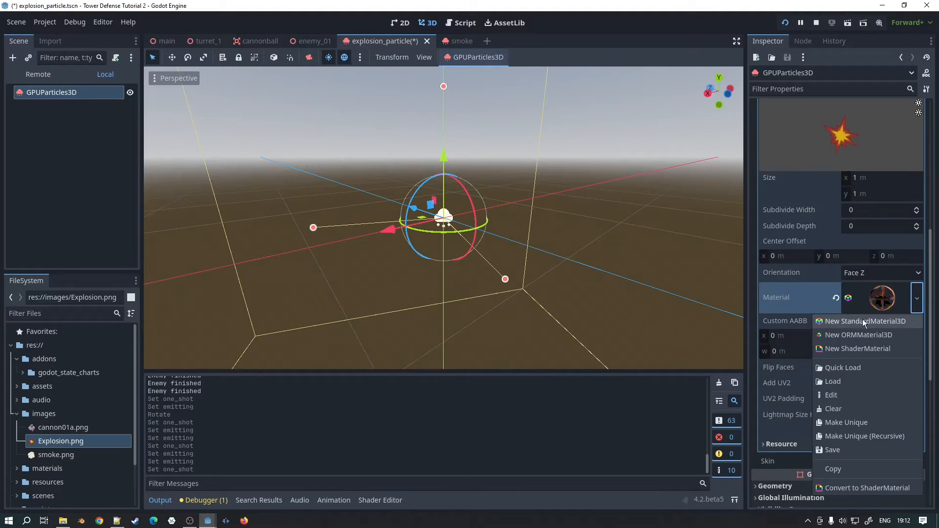
left_click(787, 297)
left_click(875, 294)
scroll(876, 295, "down", 6)
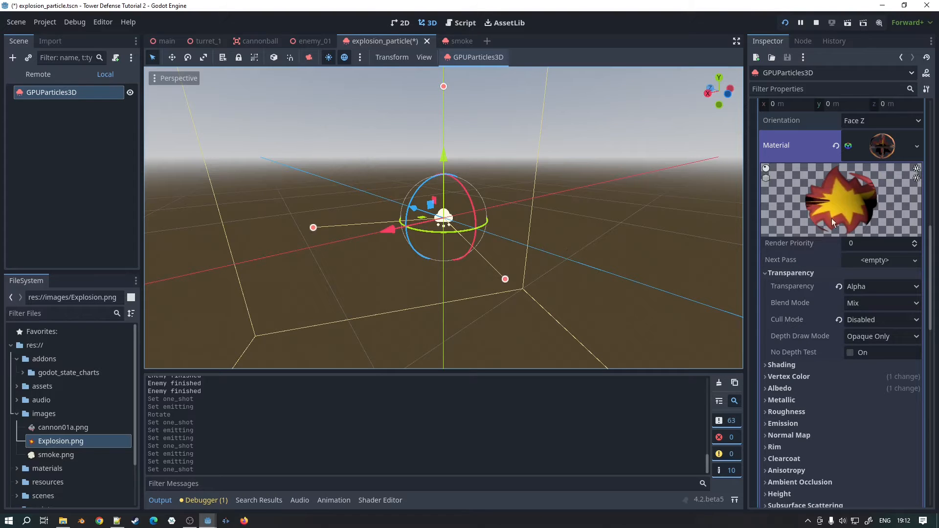
left_click(880, 286)
left_click(864, 304)
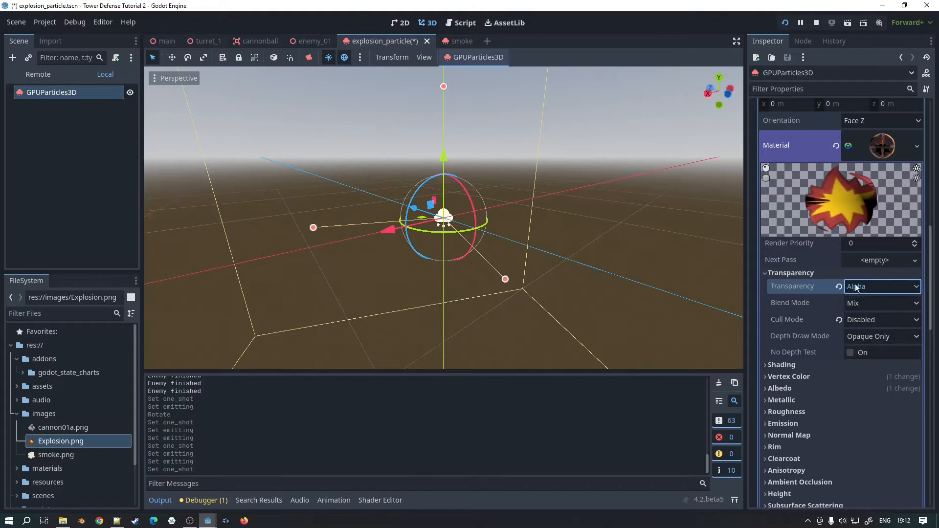
Step: Trigger a one-shot emission to preview the explosion with the changed material, and return to the Draw Passes settings
scroll(821, 162, "up", 10)
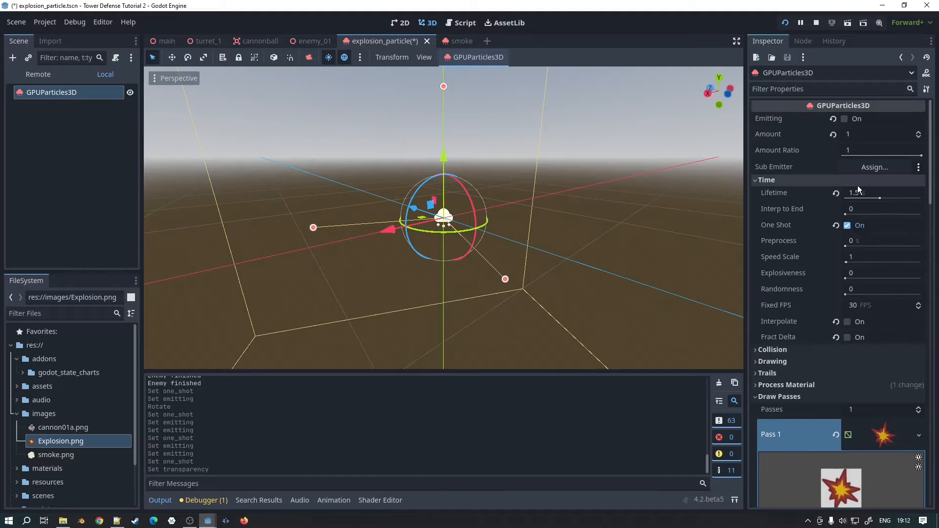
left_click(845, 119)
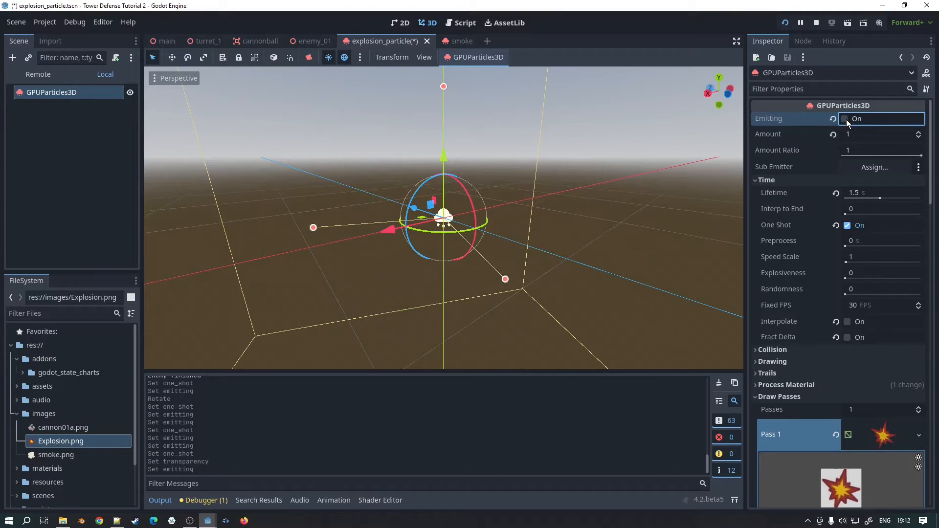
scroll(879, 246, "down", 5)
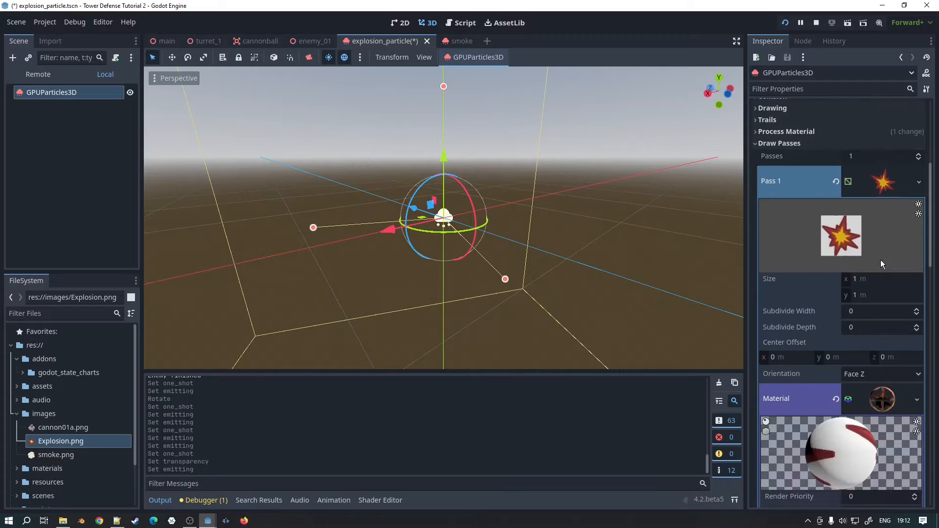
Step: Set the Pass 1 material's transparency back to Alpha
scroll(877, 272, "down", 4)
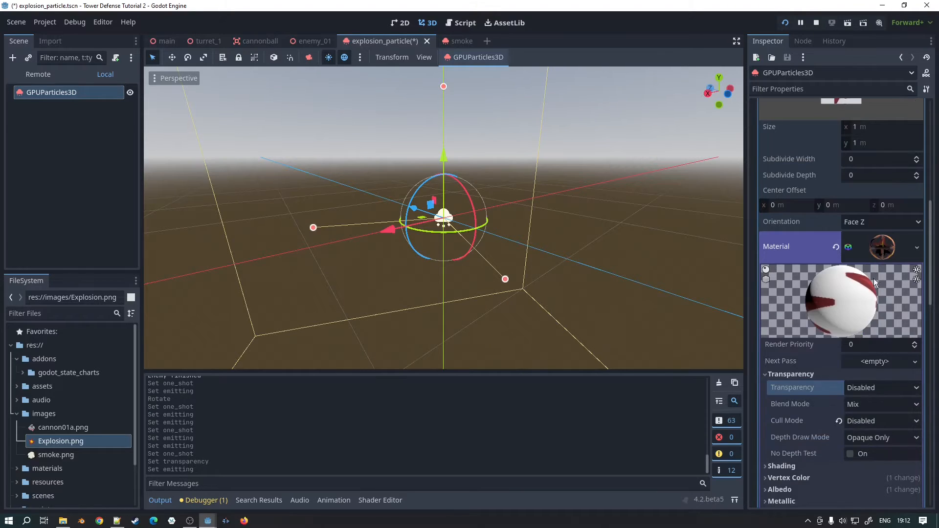
left_click(873, 388)
left_click(873, 414)
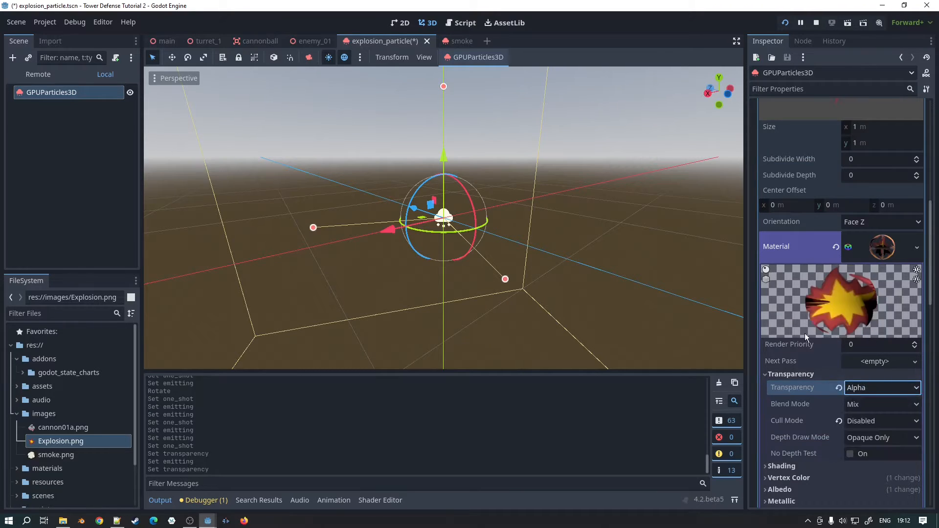
Step: Examine the Shading, Vertex Color and Albedo settings of the Pass 1 material
scroll(804, 323, "down", 2)
left_click(790, 364)
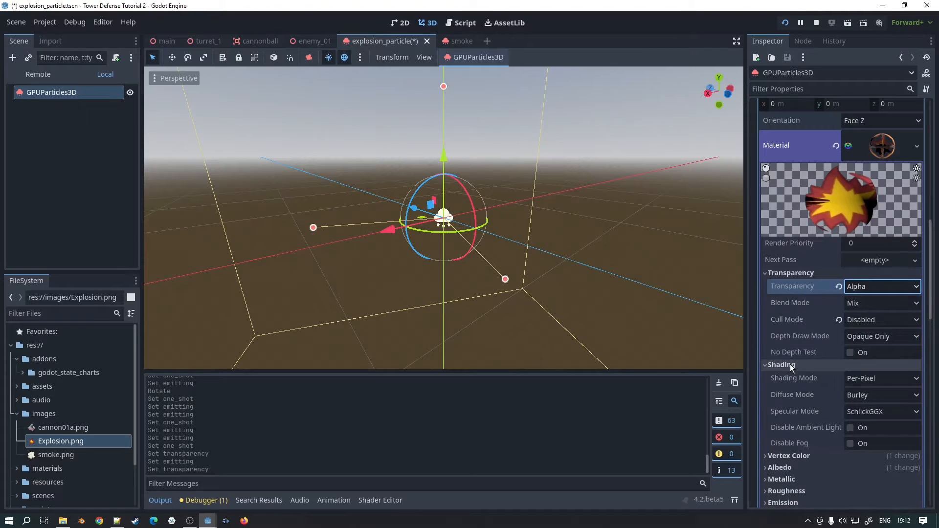
left_click(790, 365)
scroll(788, 356, "down", 1)
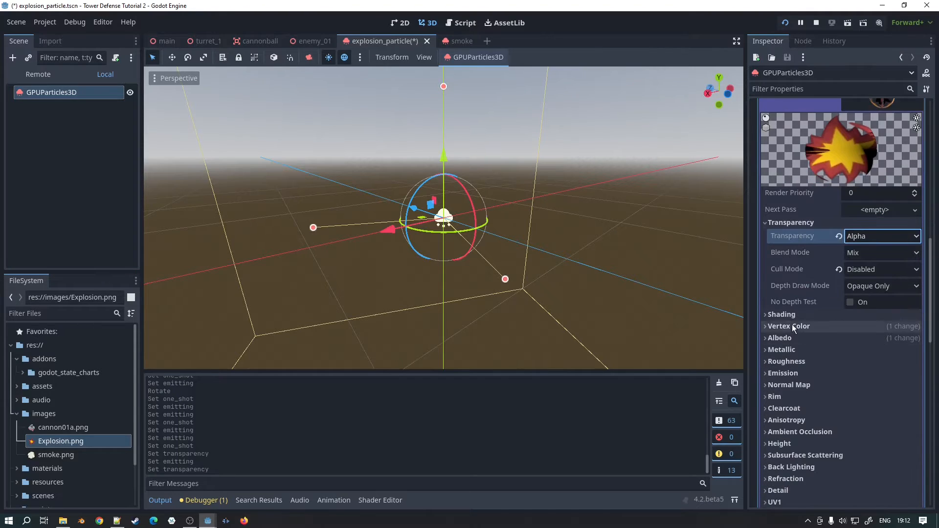
left_click(794, 326)
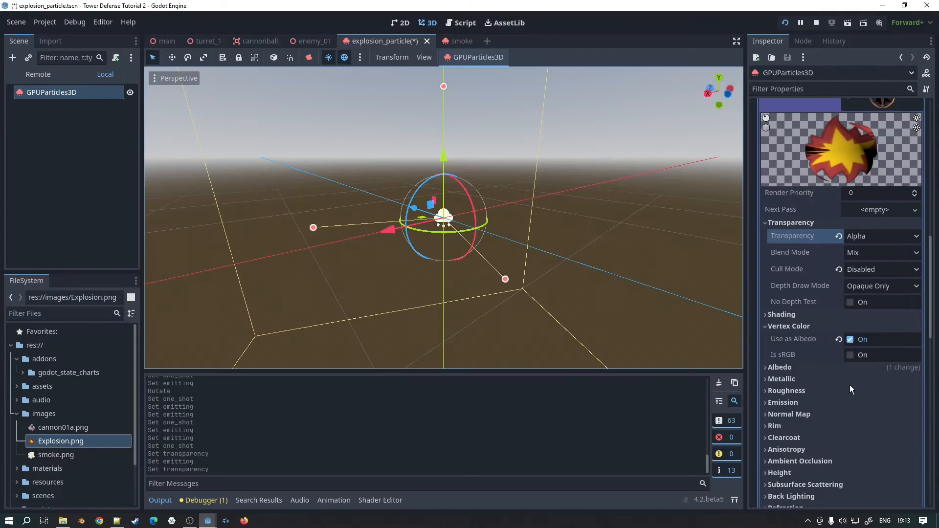
left_click(792, 366)
scroll(897, 363, "down", 4)
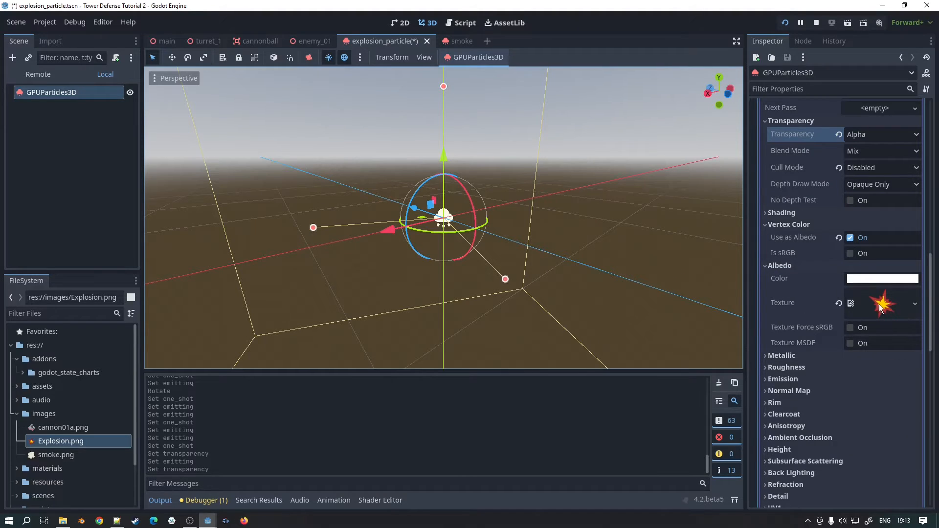
Step: Quick load images/Explosion.png as the albedo texture of the Pass 1 material
left_click(915, 304)
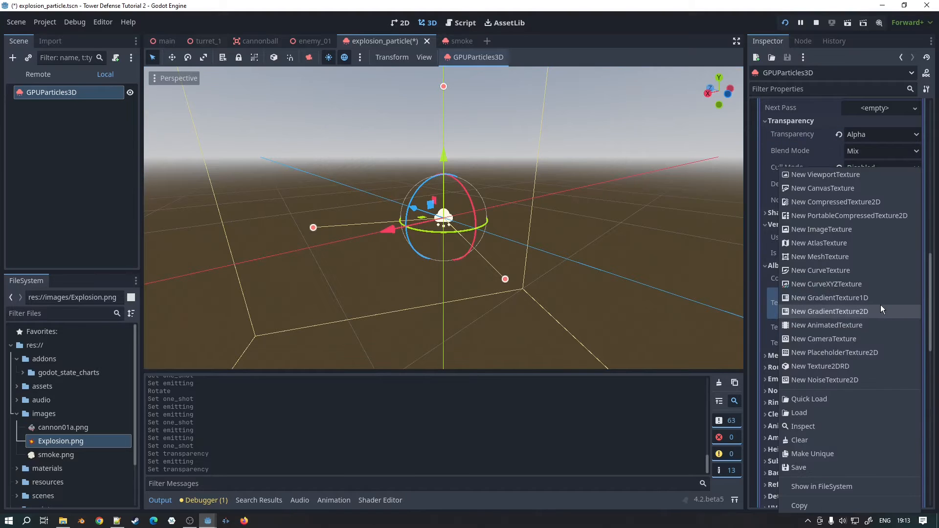
left_click(757, 322)
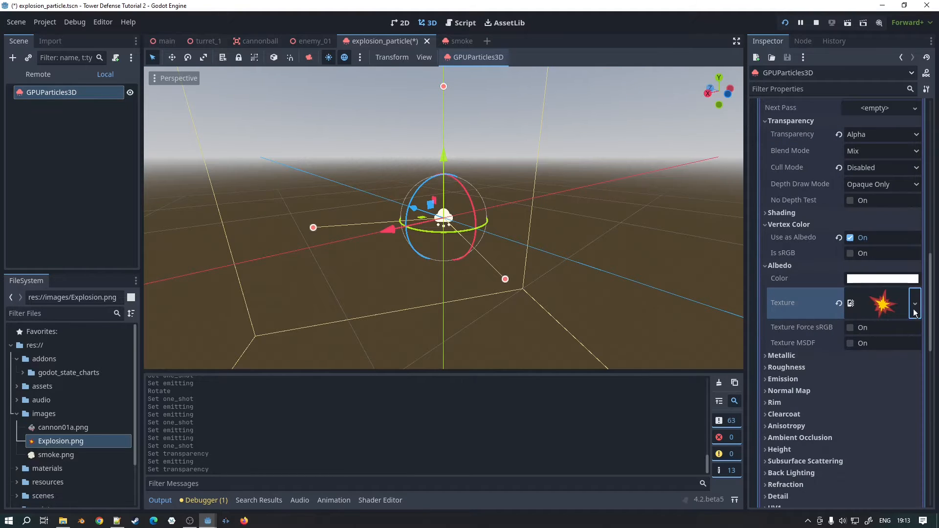
left_click(914, 308)
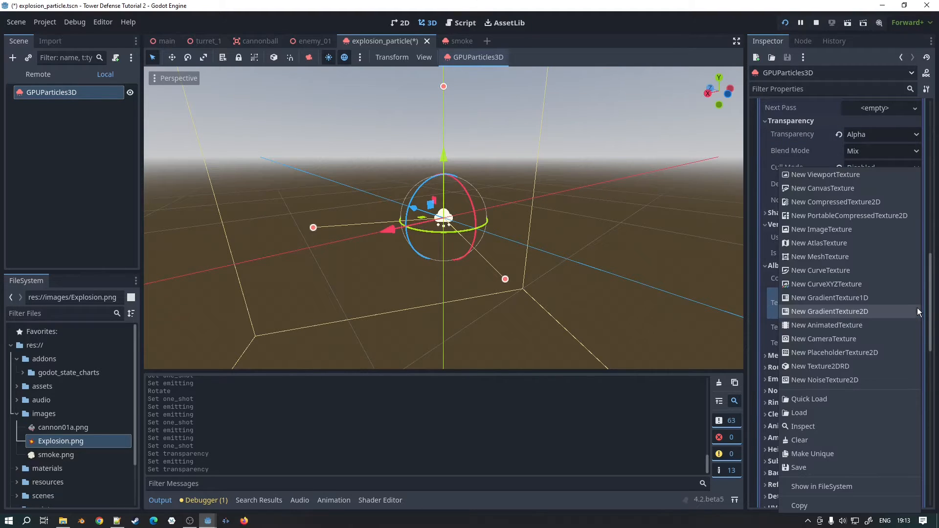
left_click(808, 398)
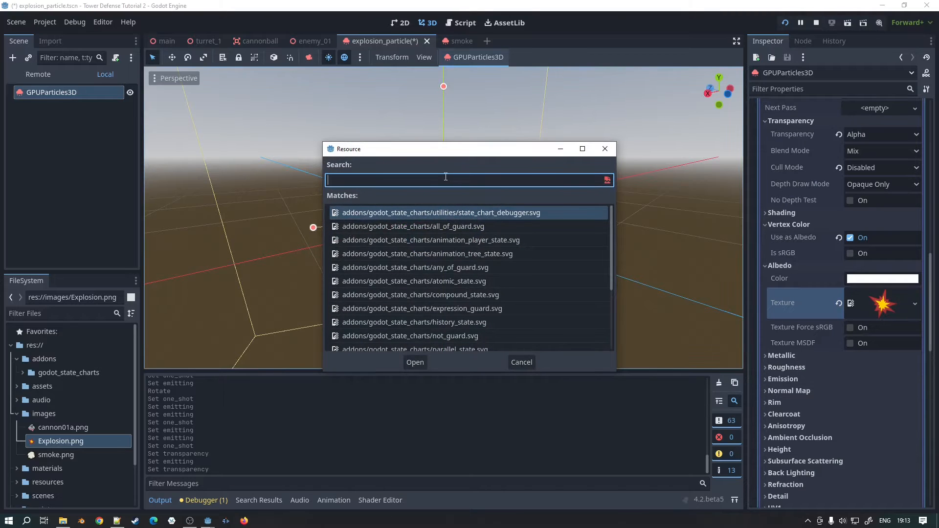
type("expl")
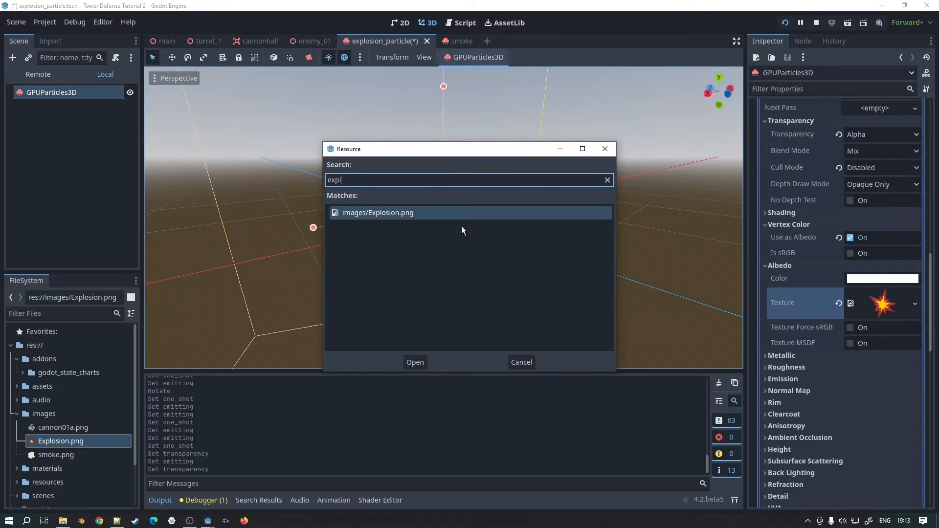
left_click(415, 362)
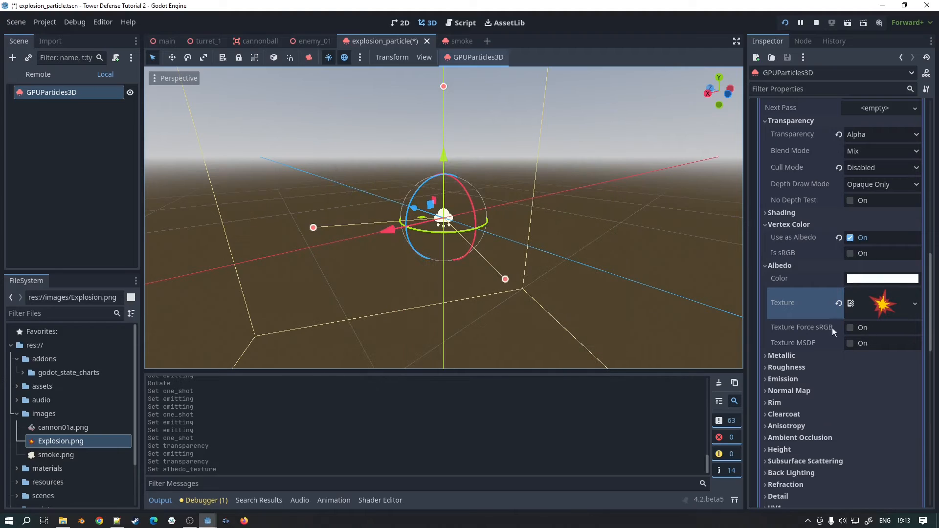
Step: Expand the material's Billboard settings to examine the billboard mode and Keep Scale options
scroll(839, 339, "down", 2)
scroll(827, 330, "down", 2)
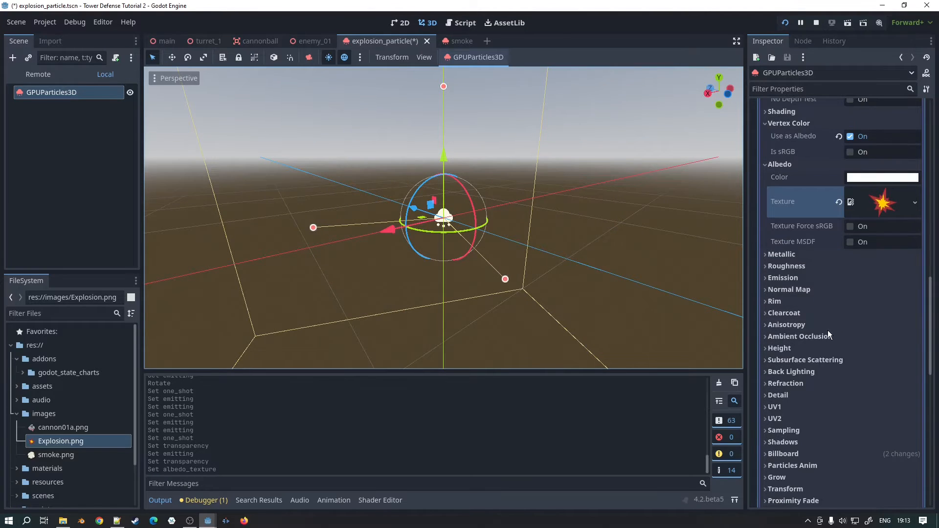
scroll(828, 329, "down", 2)
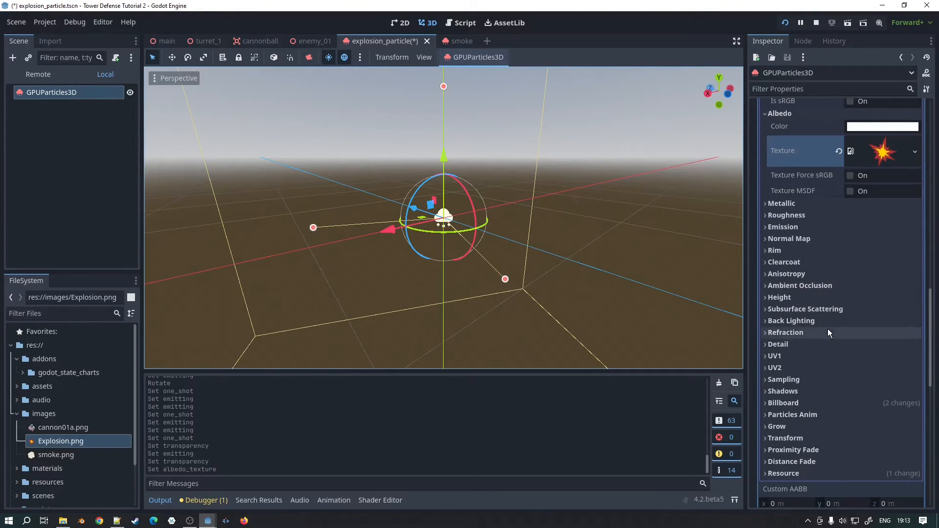
left_click(783, 402)
scroll(861, 372, "down", 2)
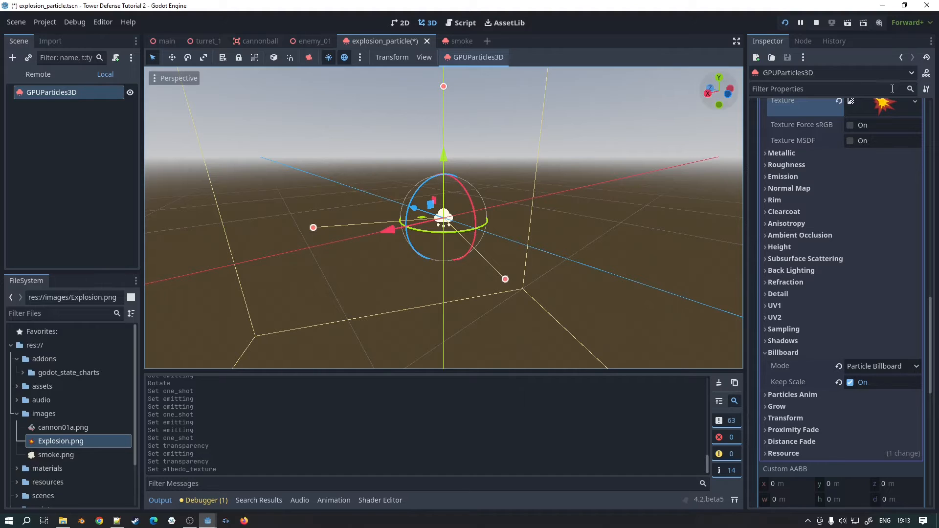
Step: Turn off One Shot, start emitting continuously and view the billboarded explosion from another side
scroll(869, 310, "up", 10)
scroll(882, 160, "up", 15)
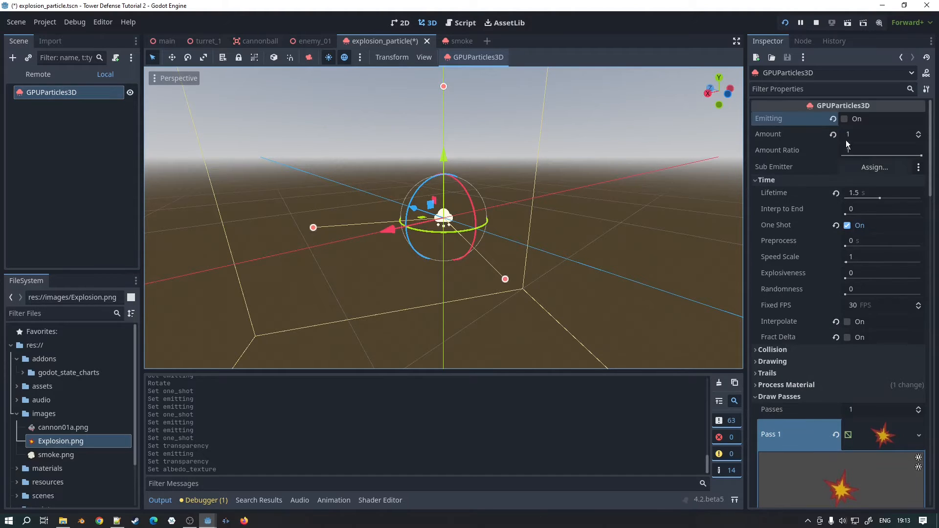
left_click(847, 226)
left_click(845, 119)
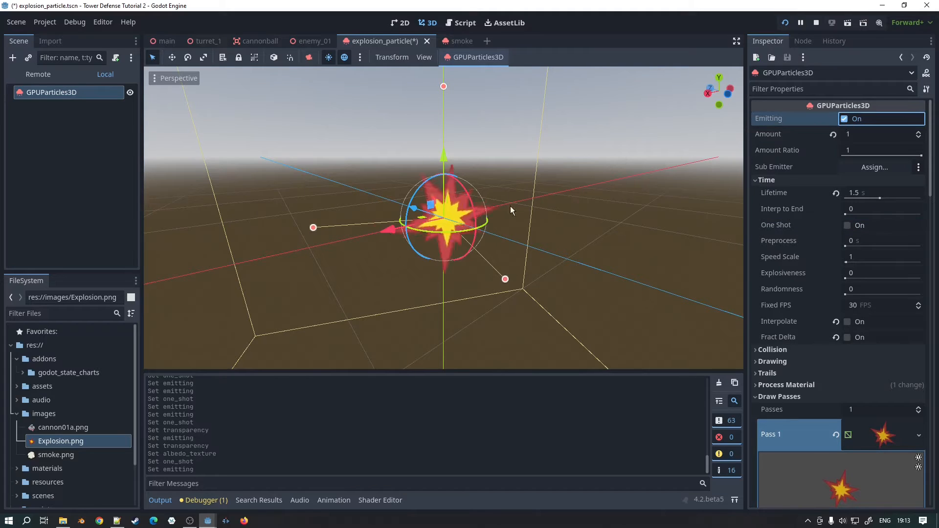
middle_click_drag(324, 233, 563, 245)
Step: Review the Pass 1 mesh and material settings down to the Billboard options while the explosion keeps playing
scroll(876, 345, "down", 8)
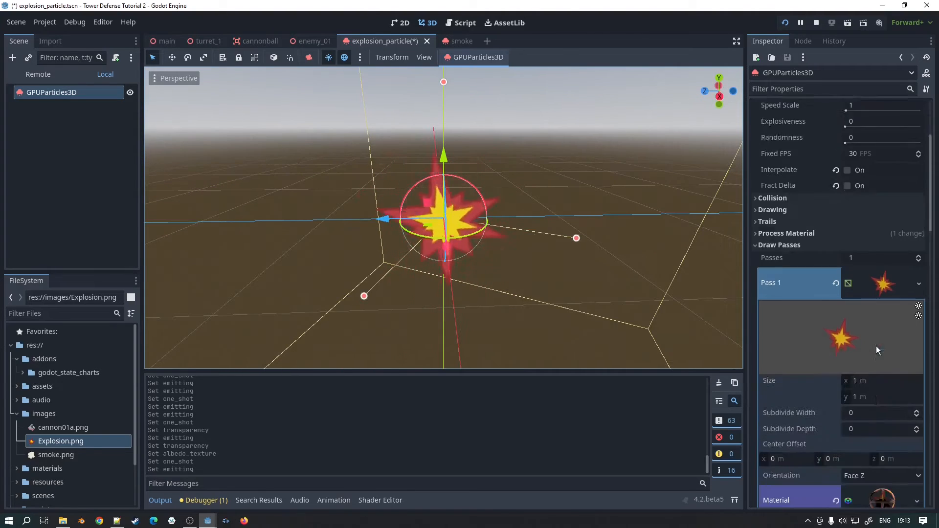
scroll(870, 336, "down", 1)
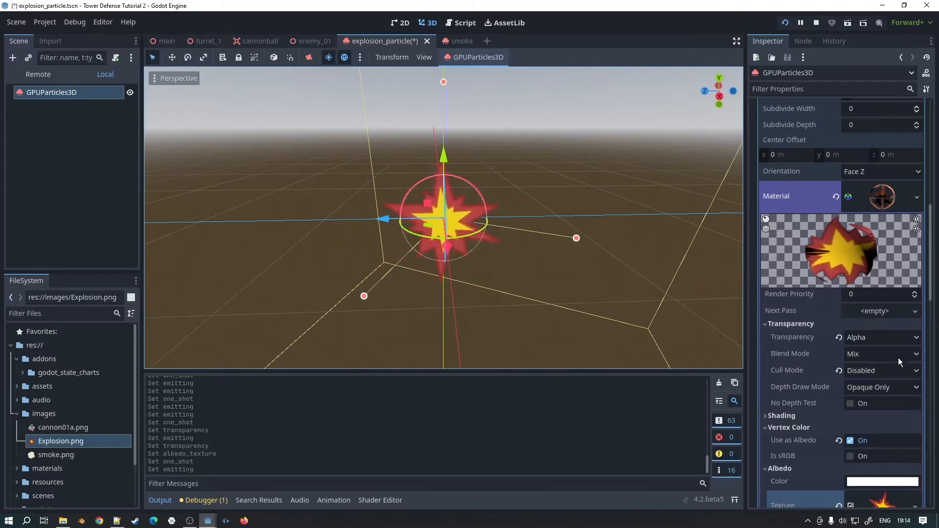
scroll(895, 362, "down", 5)
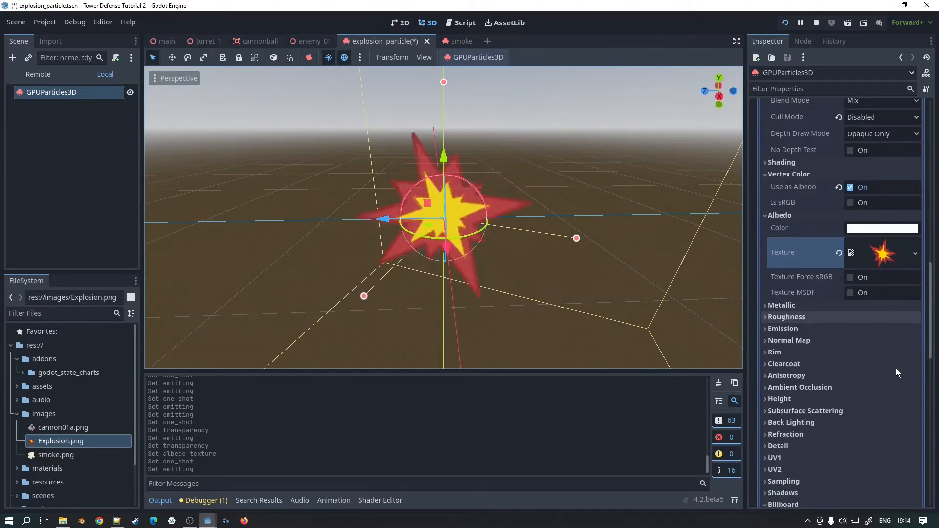
scroll(896, 369, "down", 2)
left_click(849, 433)
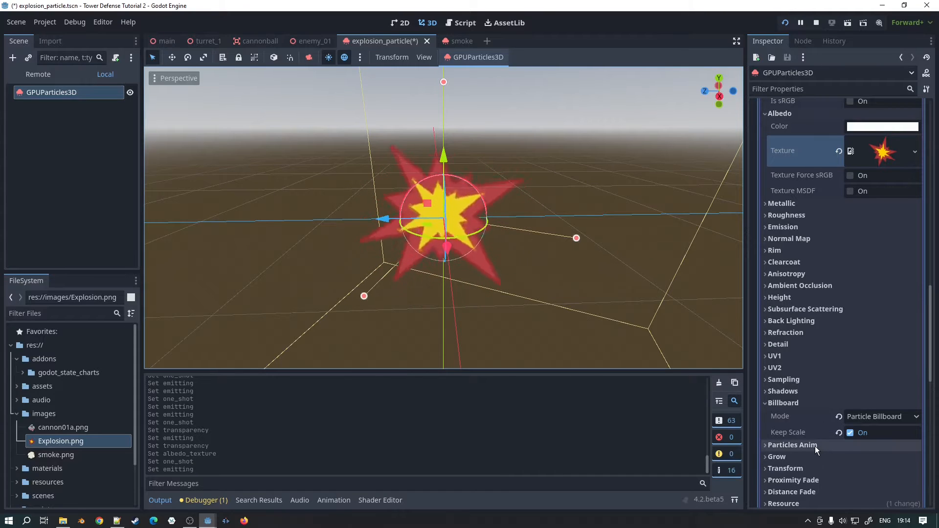
scroll(815, 446, "down", 3)
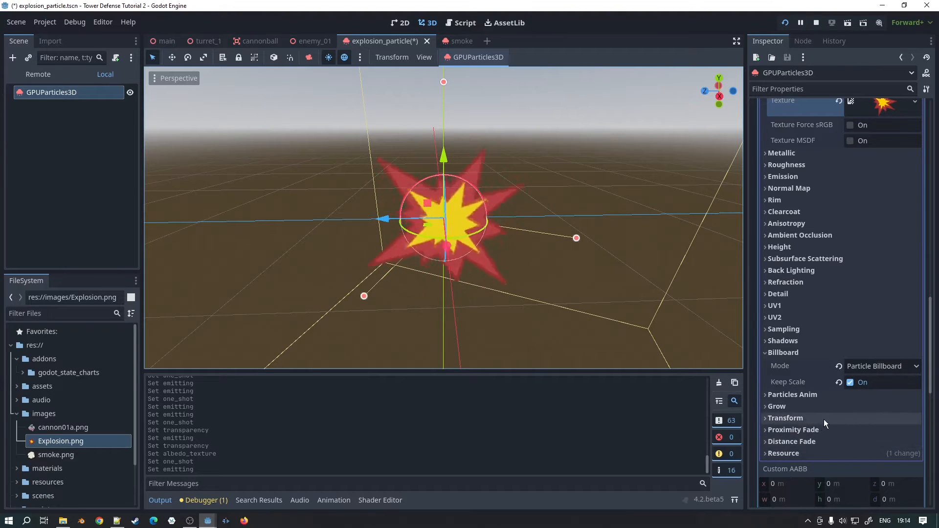
Step: Collapse the Draw Passes settings, expand the Process Material and check the resource types available for it
scroll(807, 407, "up", 9)
scroll(807, 406, "up", 5)
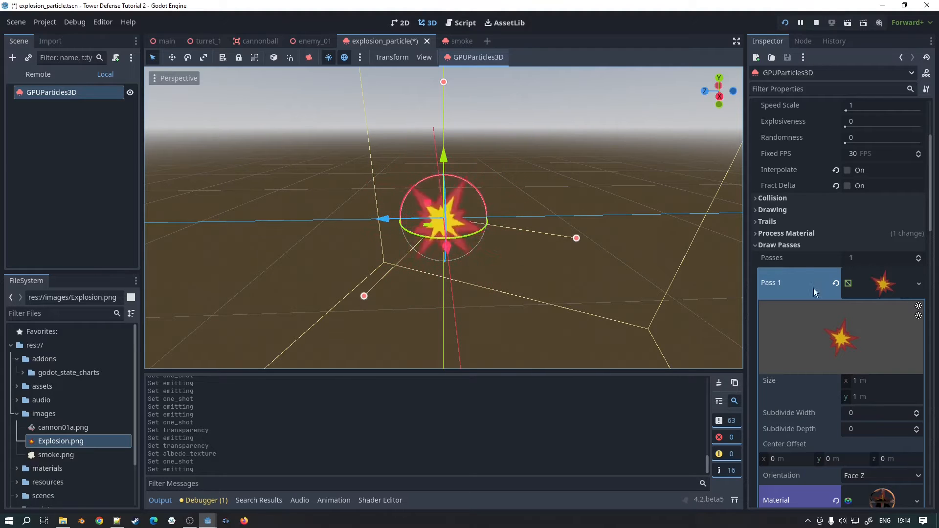
left_click(756, 245)
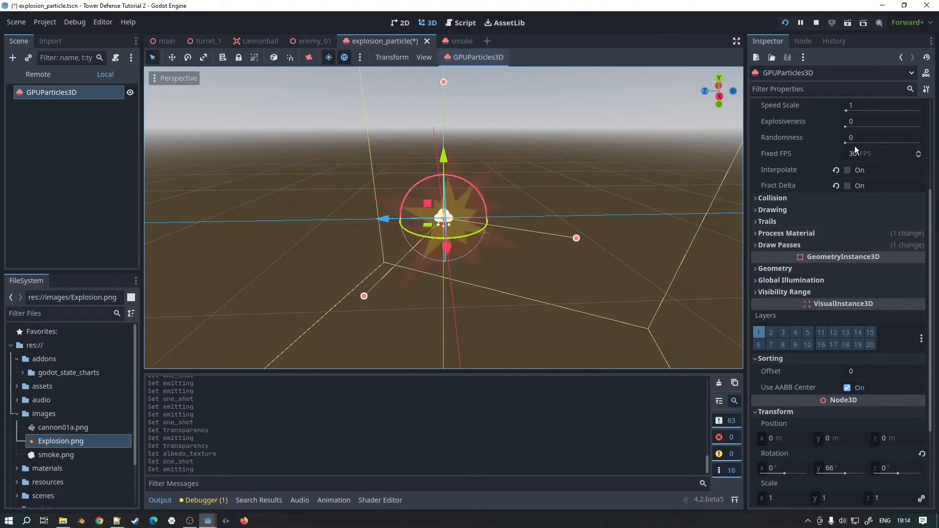
scroll(827, 178, "up", 5)
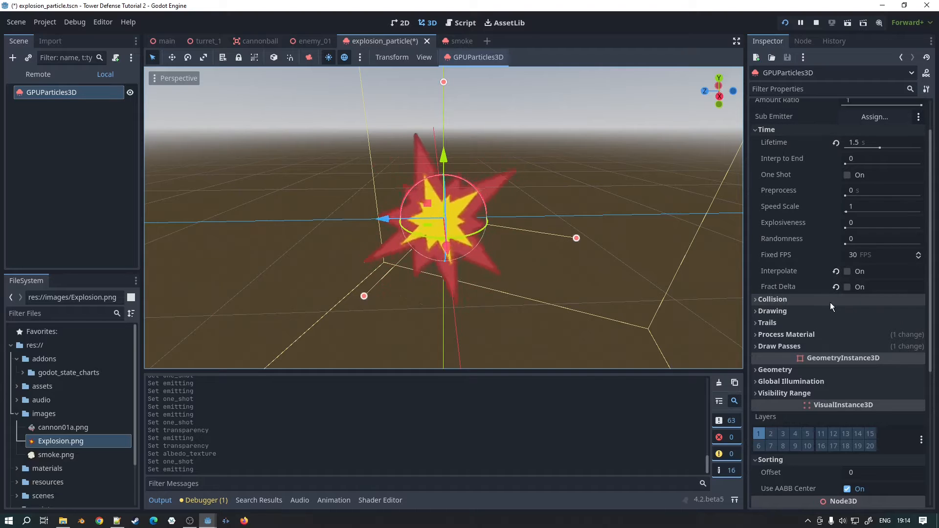
left_click(807, 336)
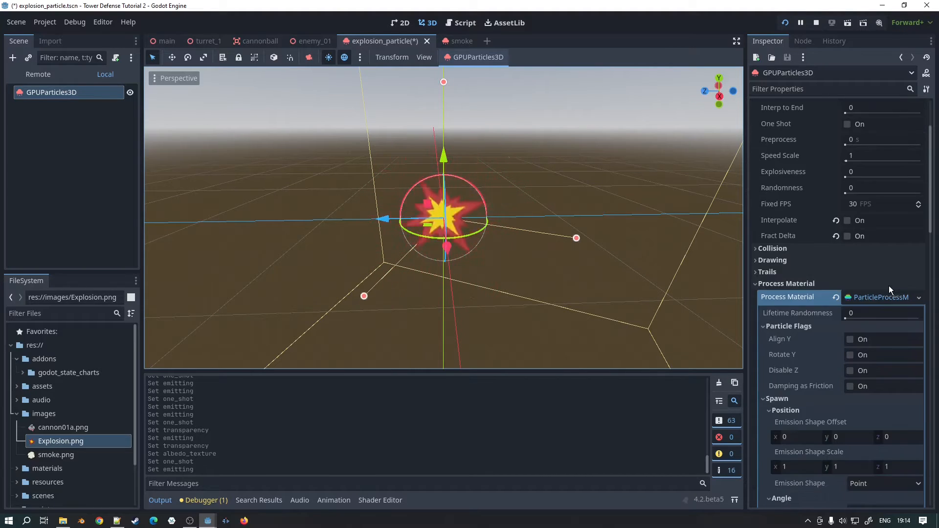
scroll(888, 285, "down", 5)
left_click(919, 248)
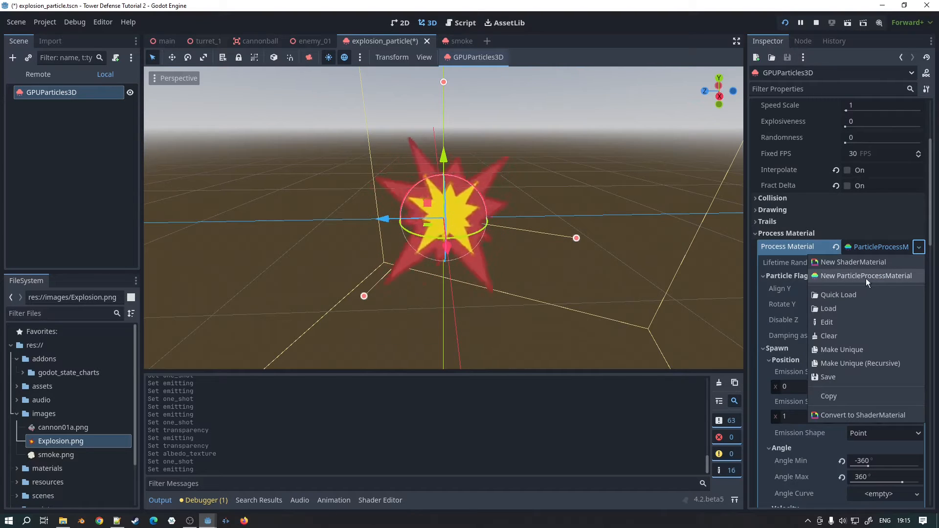
left_click(931, 238)
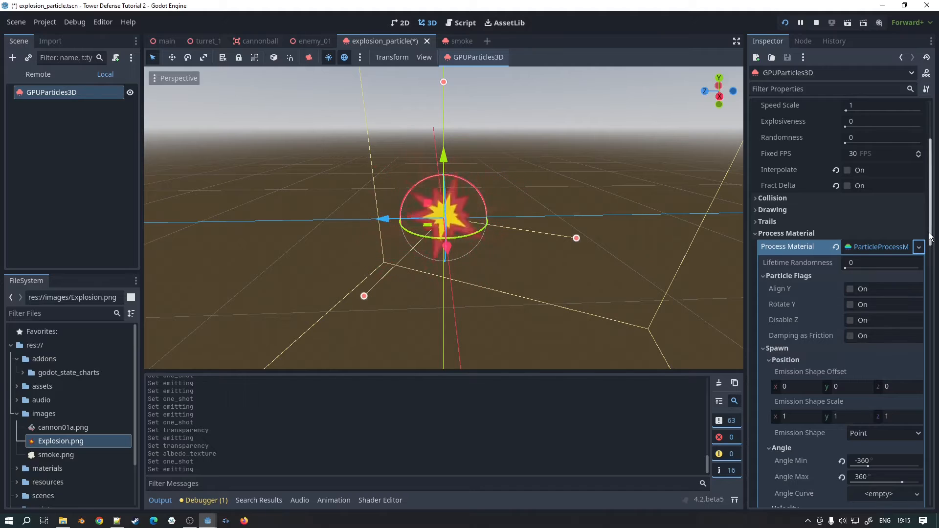
Step: Collapse the Particle Flags and set the spawn position's emission shape to Sphere
scroll(931, 237, "down", 5)
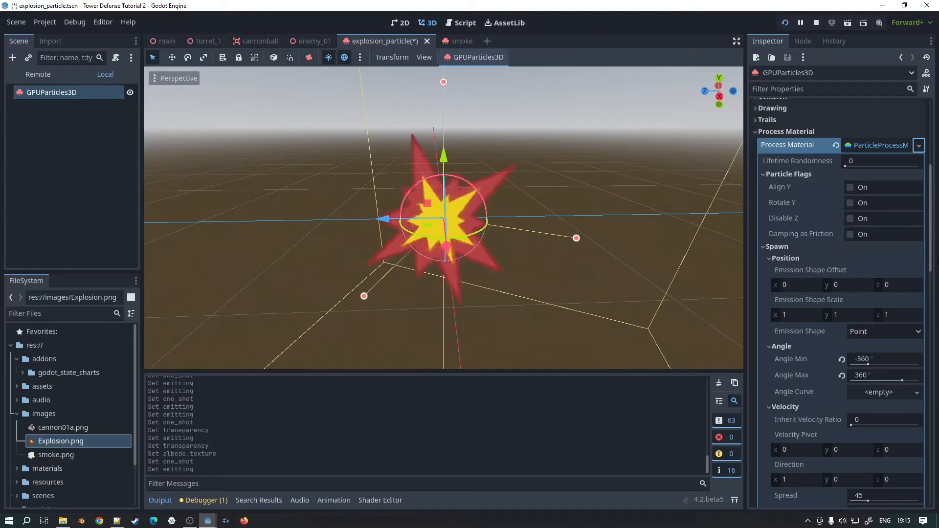
left_click(763, 175)
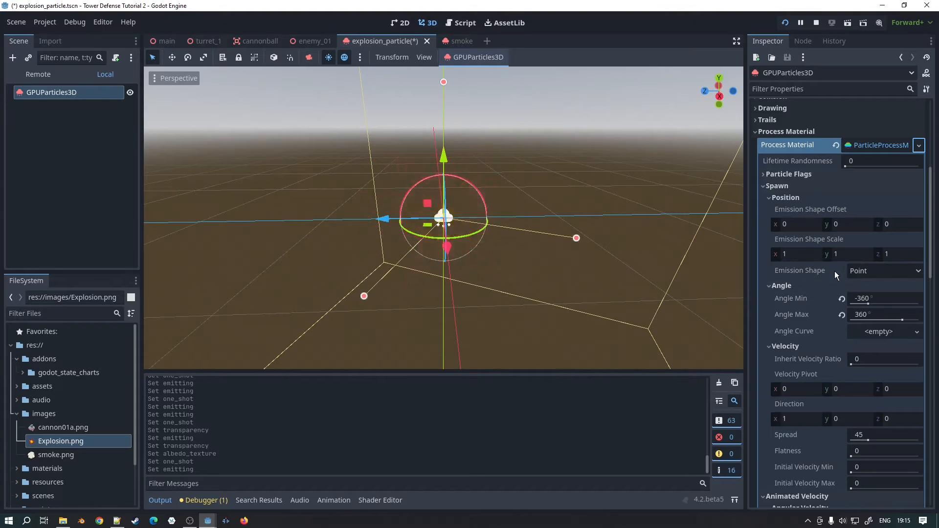
left_click(901, 272)
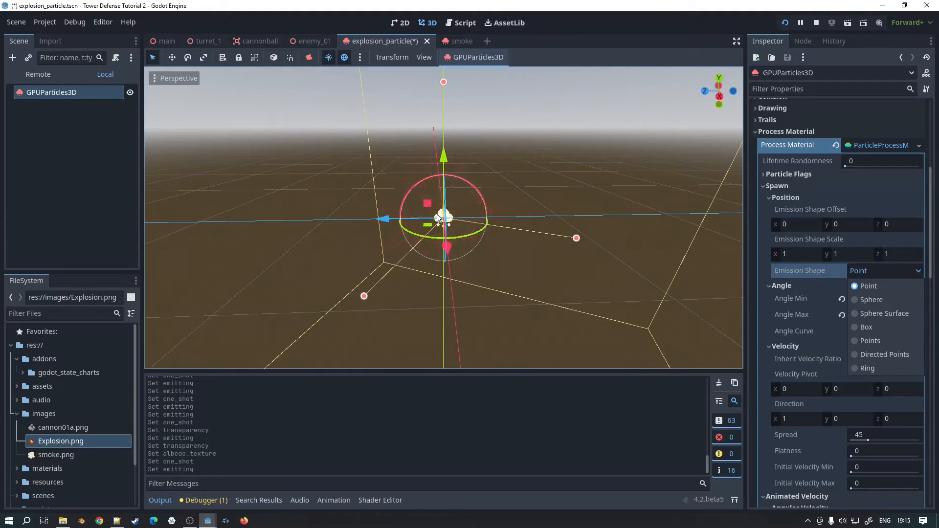
left_click(867, 297)
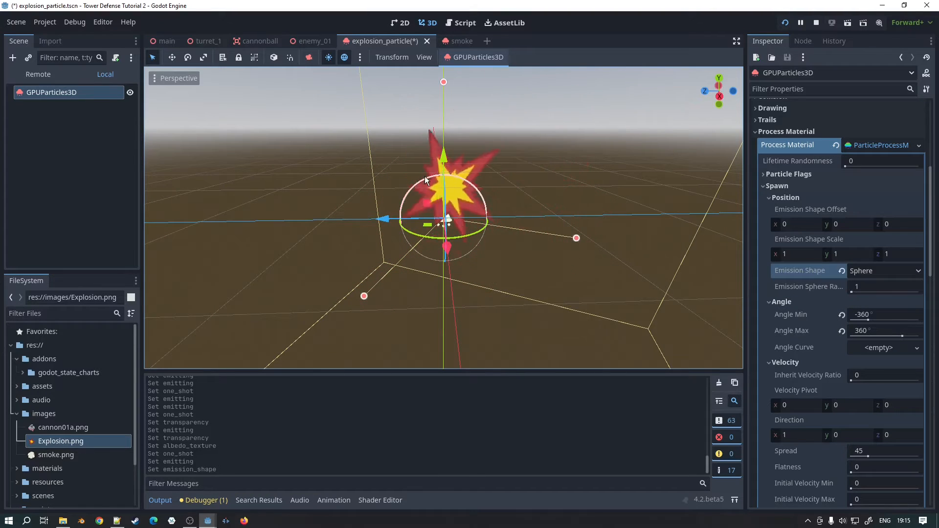
Step: Preview the sphere-shaped emission from different angles, undoing the accidental change to the particles' bounding box
middle_click_drag(587, 257, 520, 297)
scroll(509, 255, "down", 7)
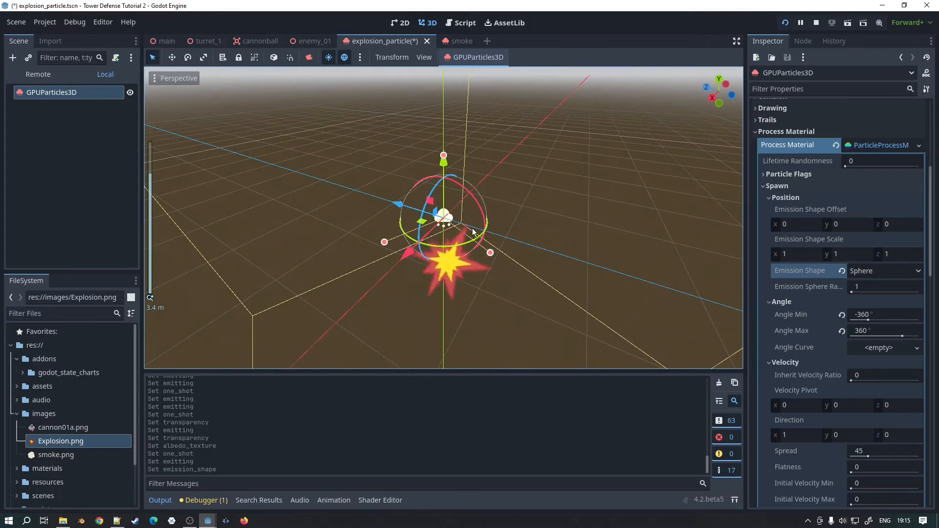
left_click_drag(491, 252, 489, 252)
key("ctrl+z")
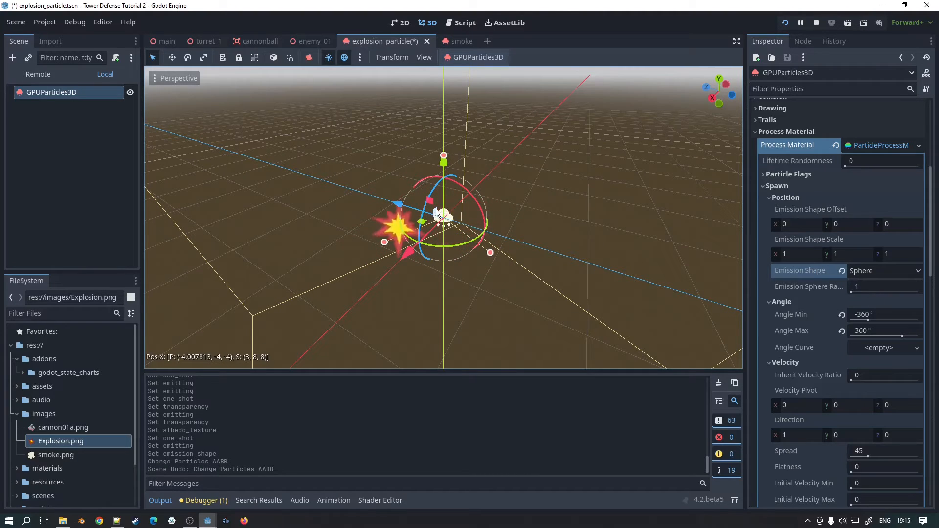
middle_click_drag(574, 179, 675, 206)
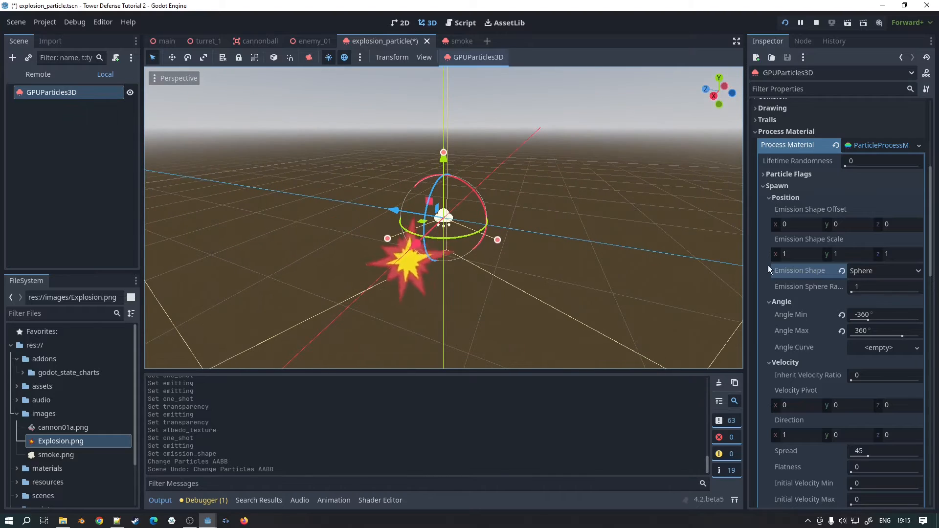
Step: Set the spawn position's emission shape back to Point and preview the explosion from another angle
left_click(881, 271)
left_click(864, 282)
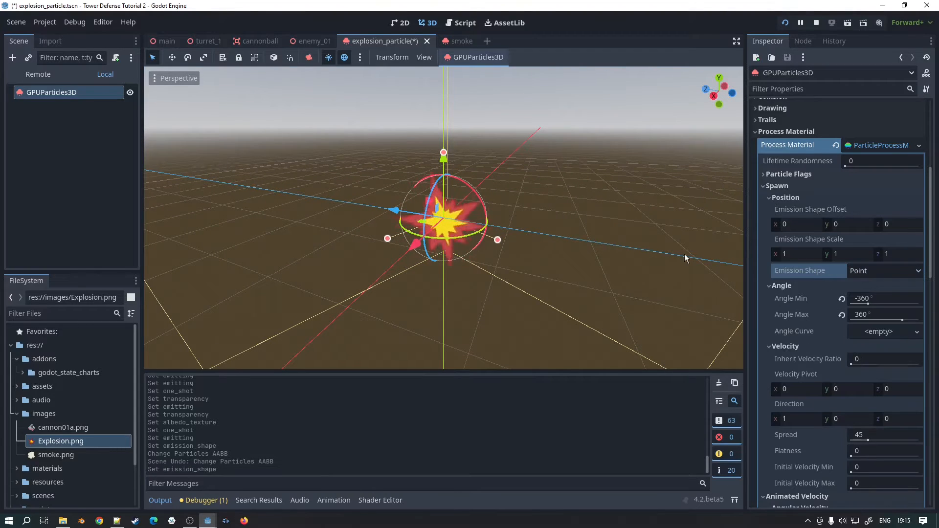
middle_click_drag(685, 259, 682, 268)
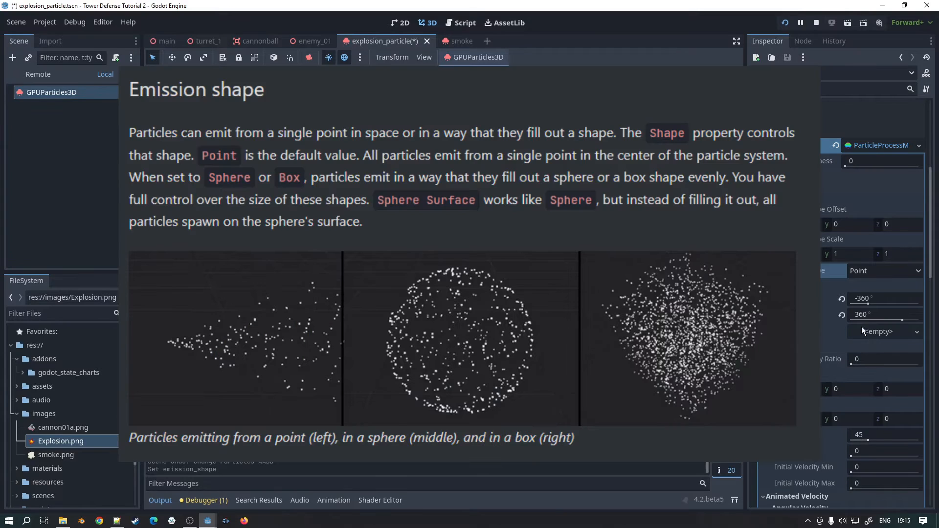
Step: Reset the spawn Angle Min and Angle Max to 0° and collapse the Angle settings
scroll(871, 294, "down", 2)
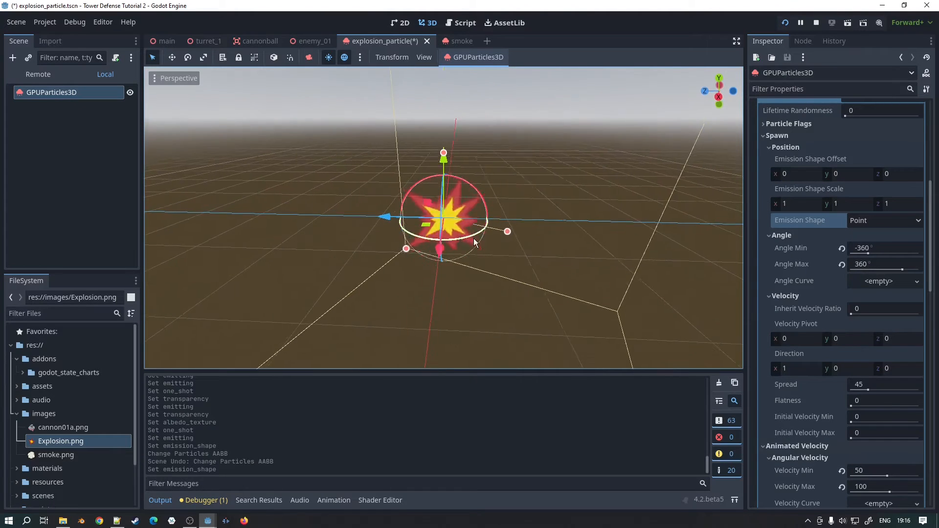
scroll(518, 225, "up", 3)
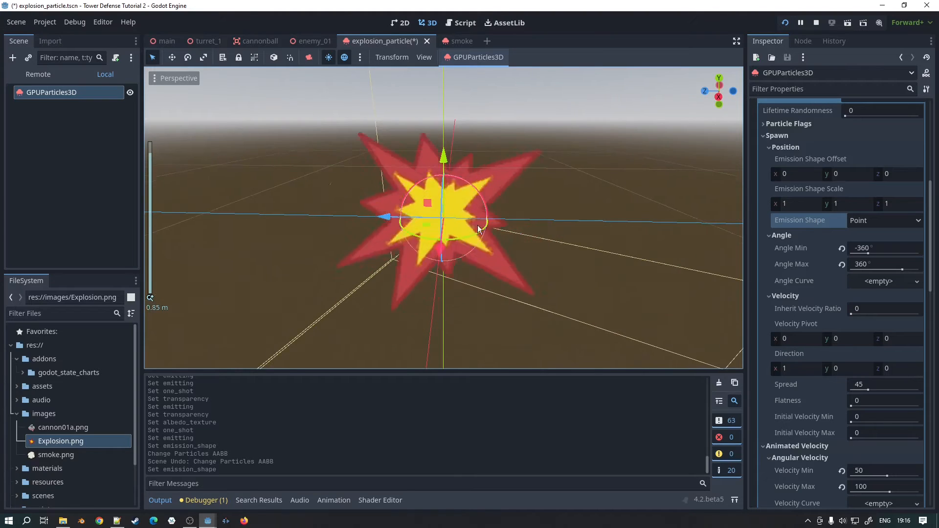
scroll(474, 209, "up", 5)
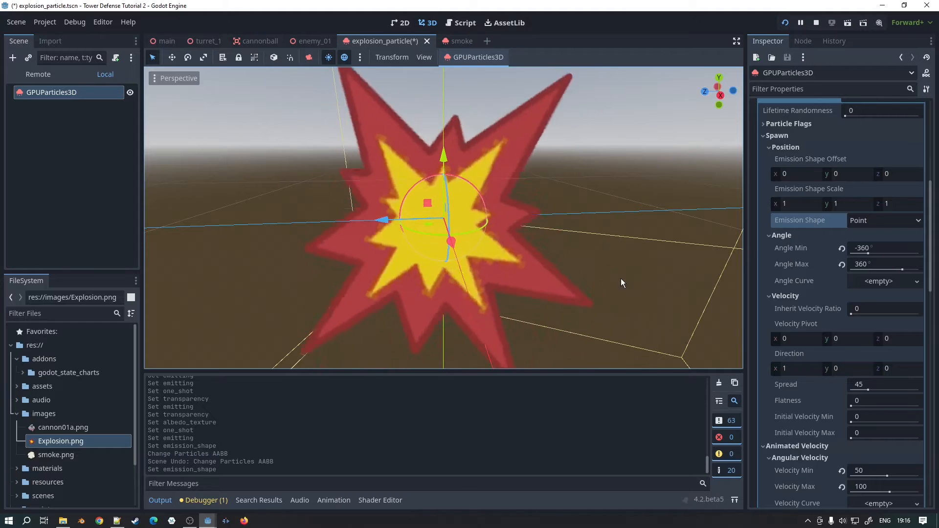
left_click(842, 248)
left_click(842, 264)
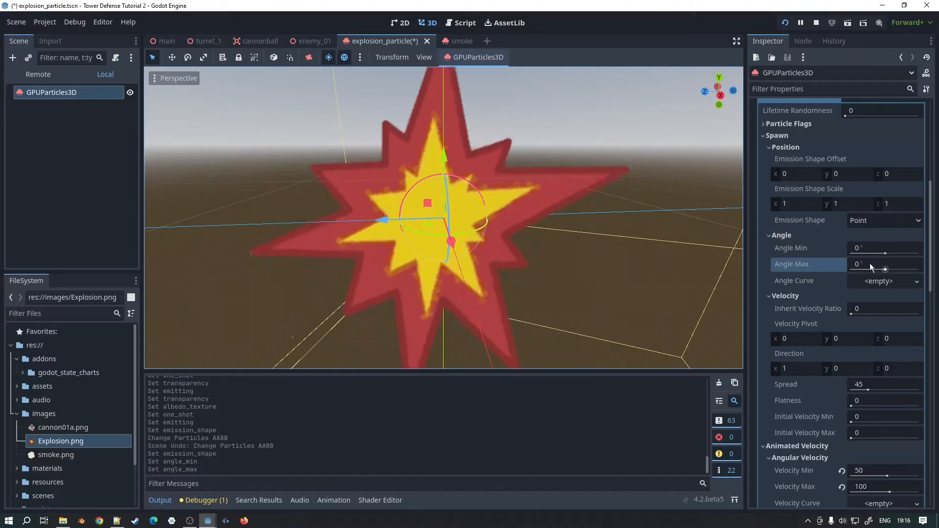
left_click(770, 235)
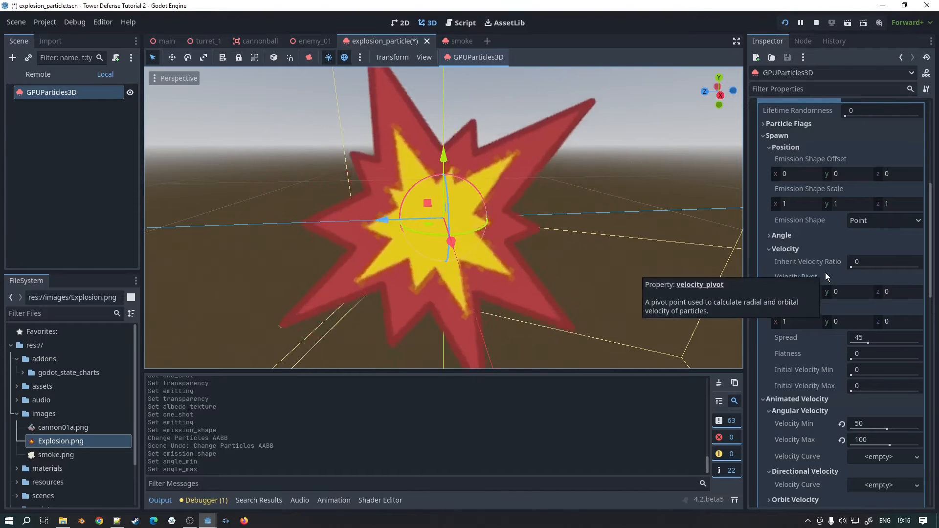
Step: Set the animated angular velocity to a minimum of -50 and a maximum of 50
scroll(894, 326, "down", 2)
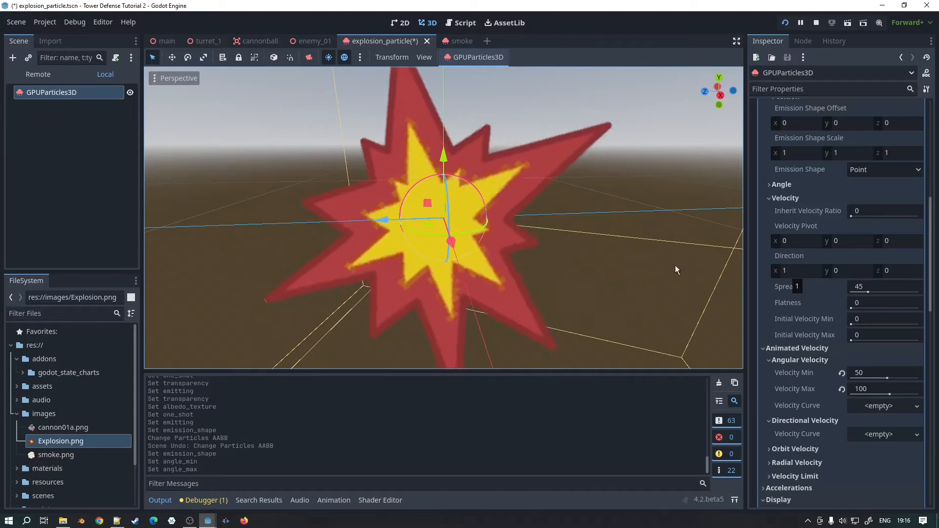
middle_click_drag(457, 275, 574, 255)
scroll(568, 247, "down", 5)
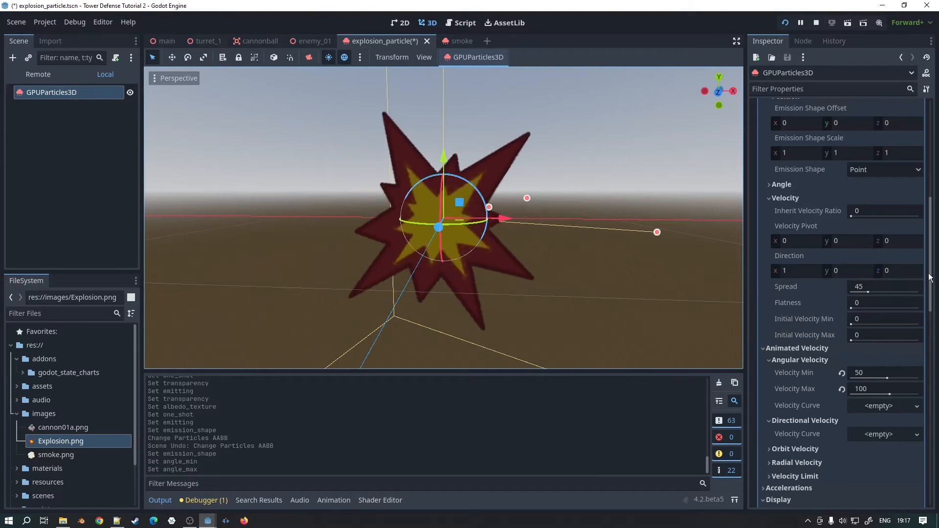
scroll(832, 269, "down", 1)
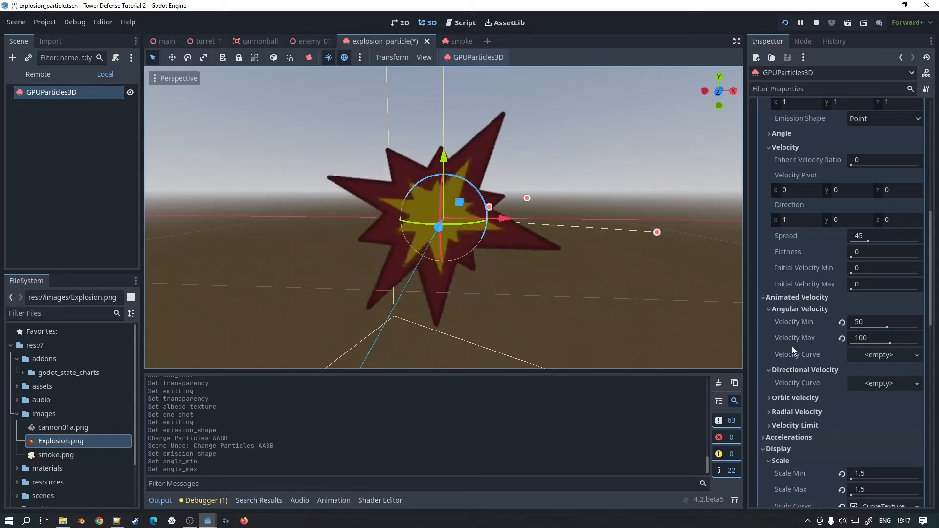
left_click(842, 337)
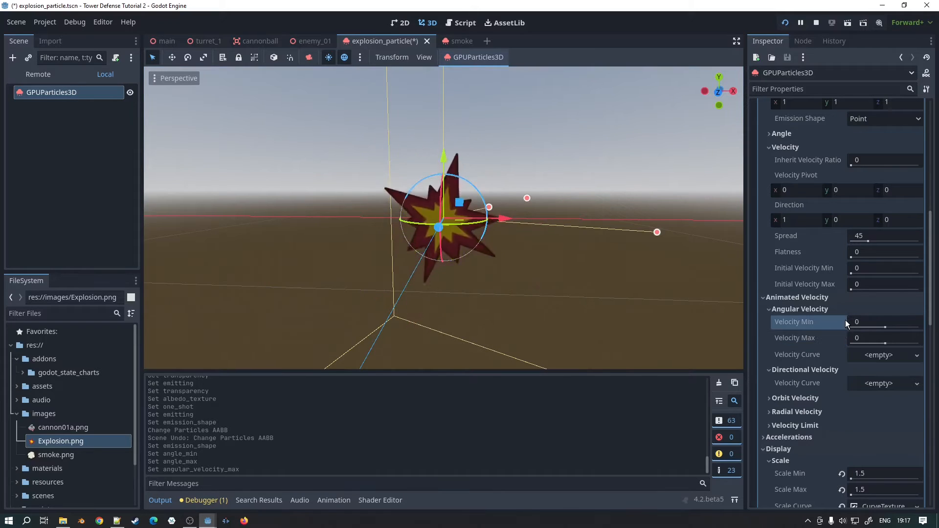
left_click(842, 323)
type("-")
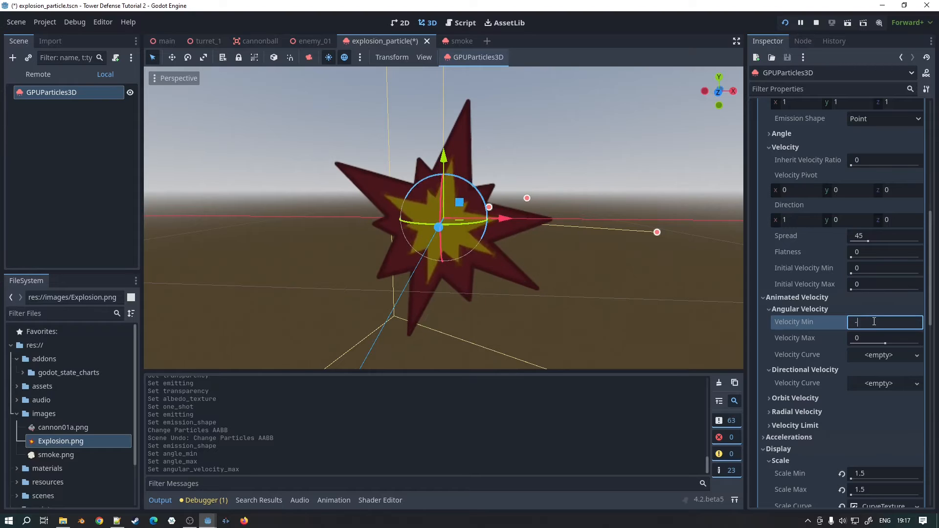
type("50")
left_click(864, 340)
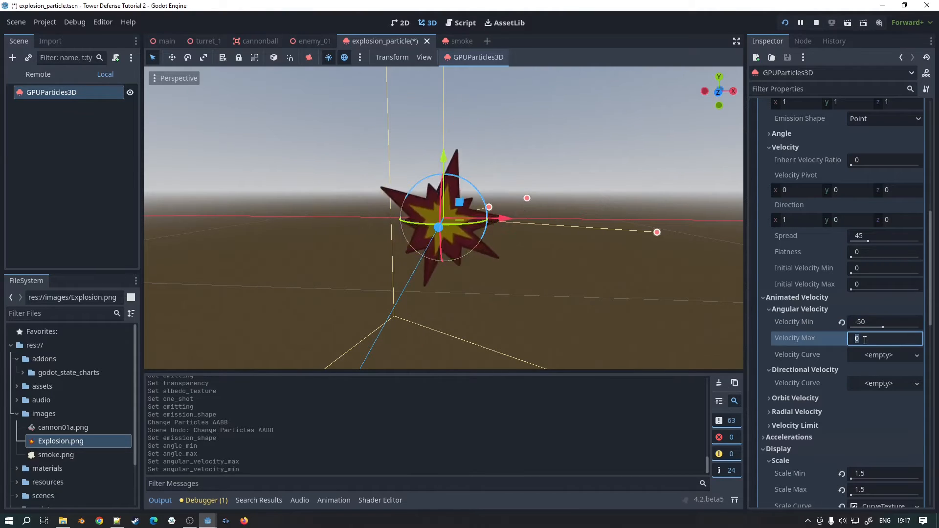
type("50")
key("Return")
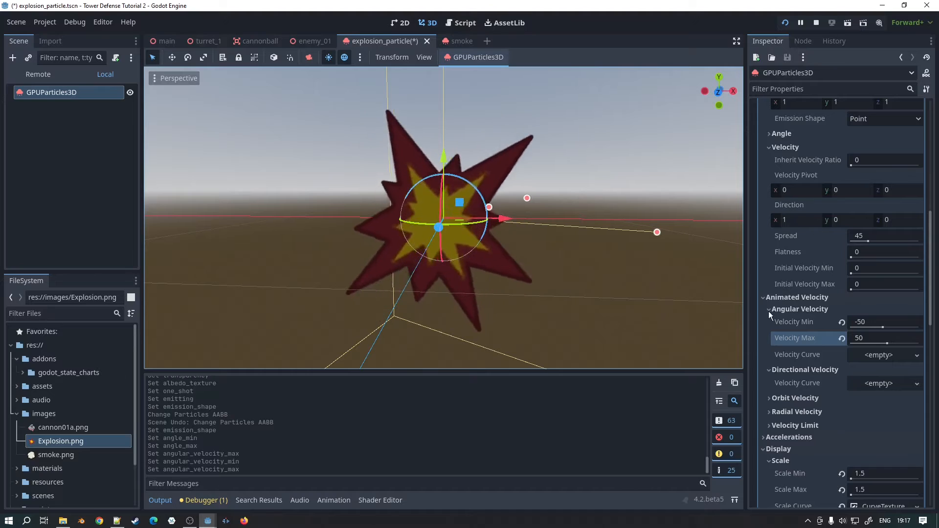
Step: Check the Orbit Velocity and Radial Velocity options under Animated Velocity, collapsing them again
scroll(869, 381, "down", 2)
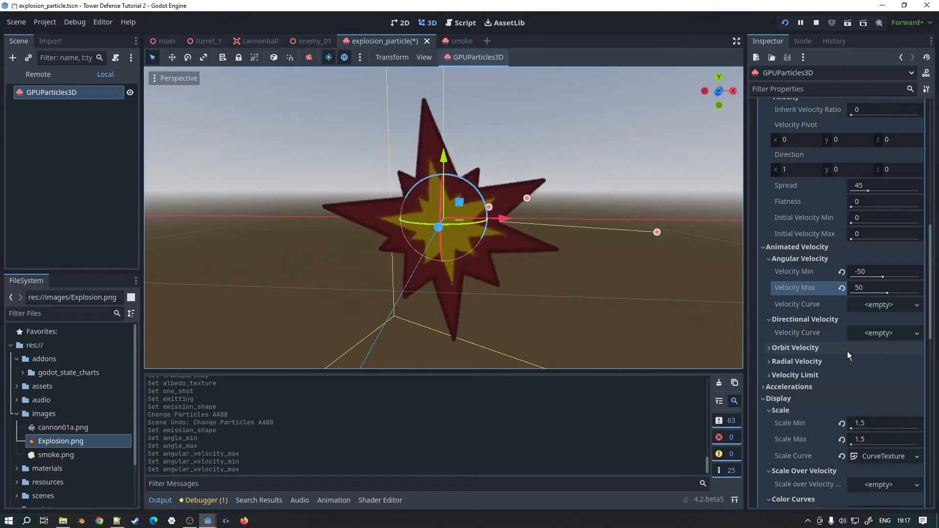
scroll(848, 348, "down", 2)
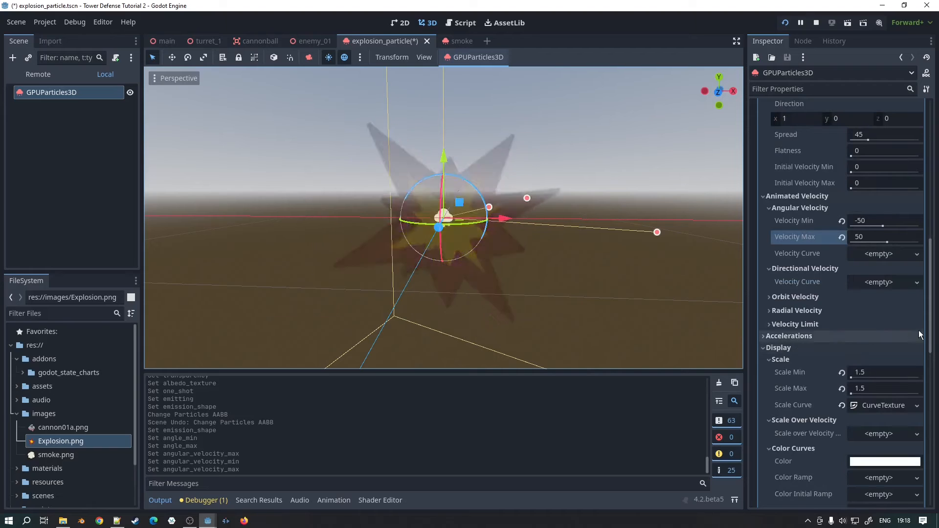
left_click(817, 299)
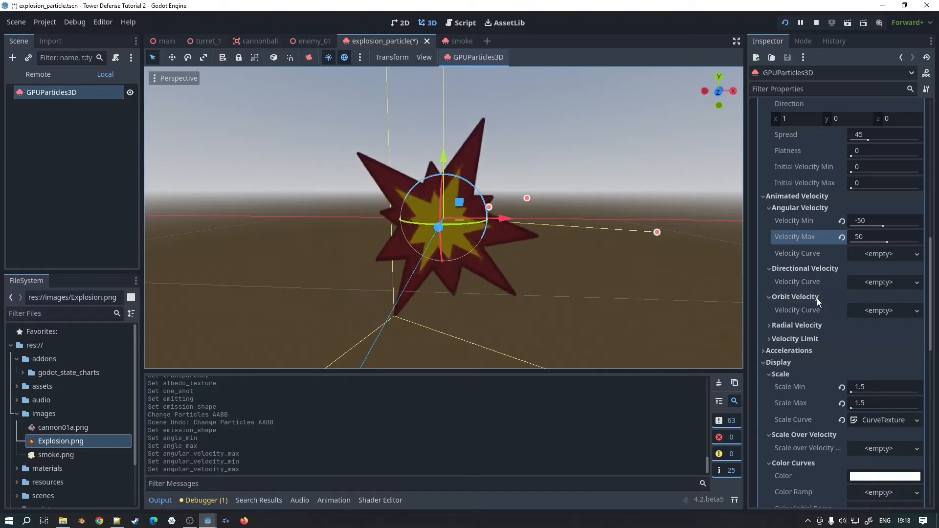
left_click(817, 299)
left_click(814, 310)
left_click(814, 310)
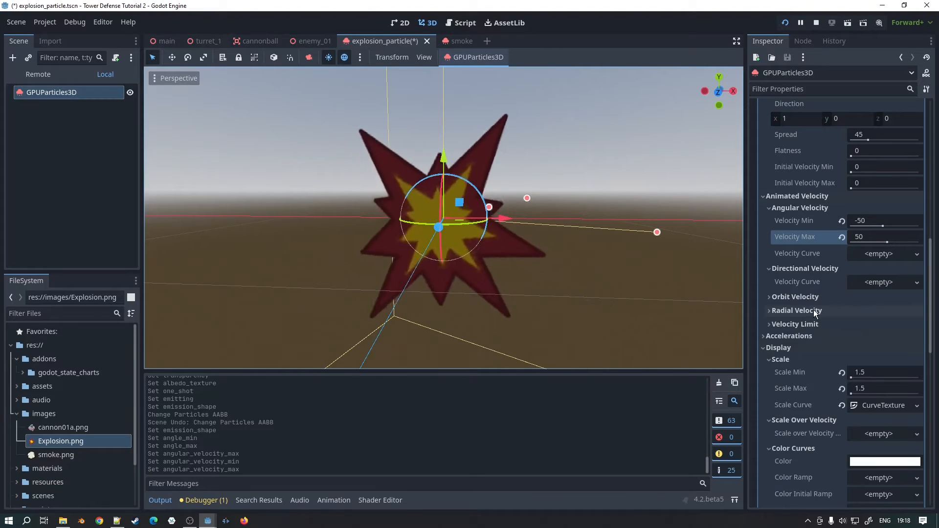
Step: Expand the Accelerations settings and set the particles' Y gravity to -9.8
left_click(801, 337)
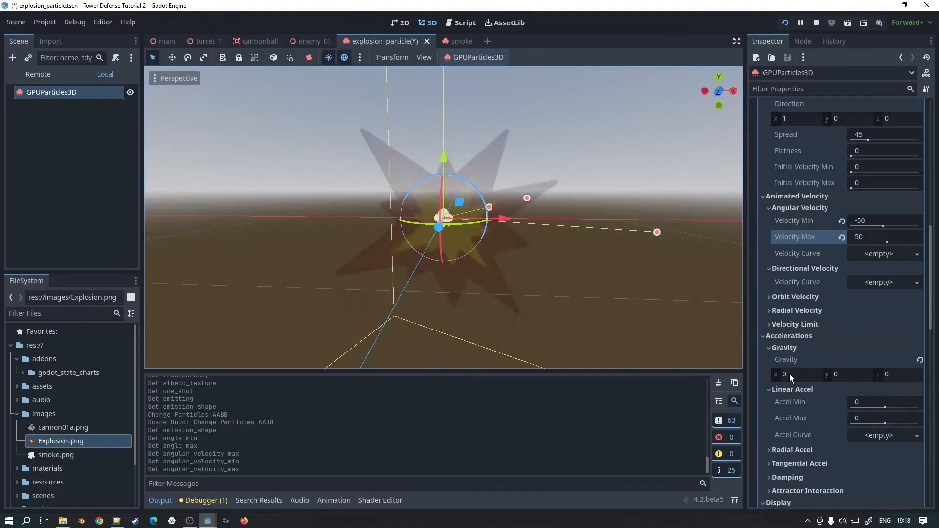
scroll(832, 356, "down", 2)
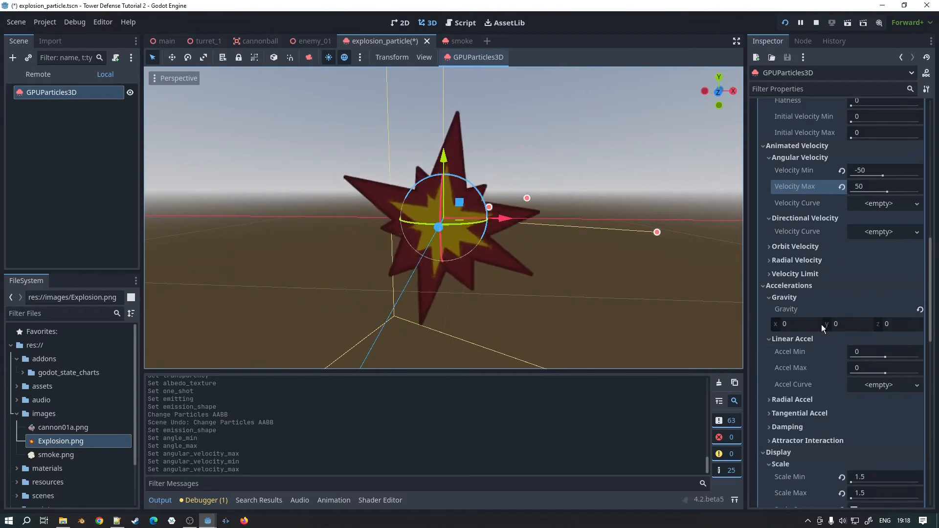
left_click(843, 325)
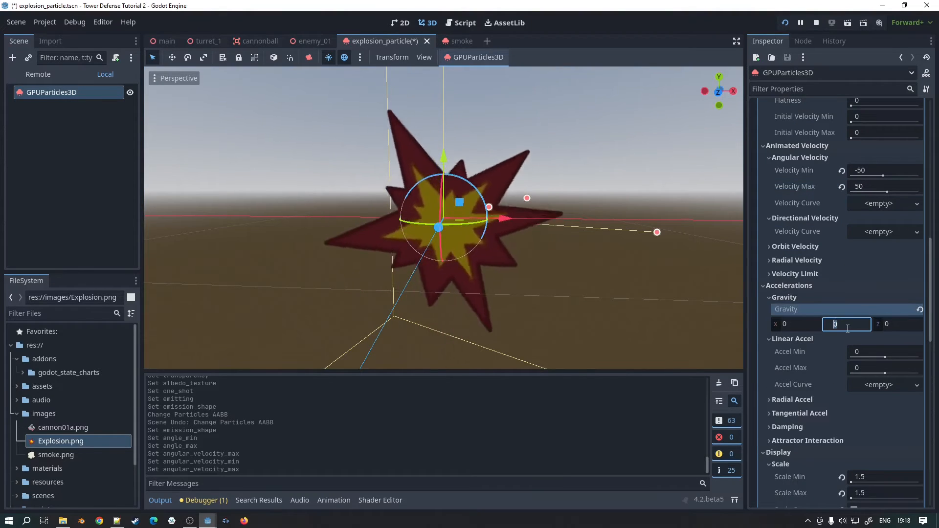
type("-9.")
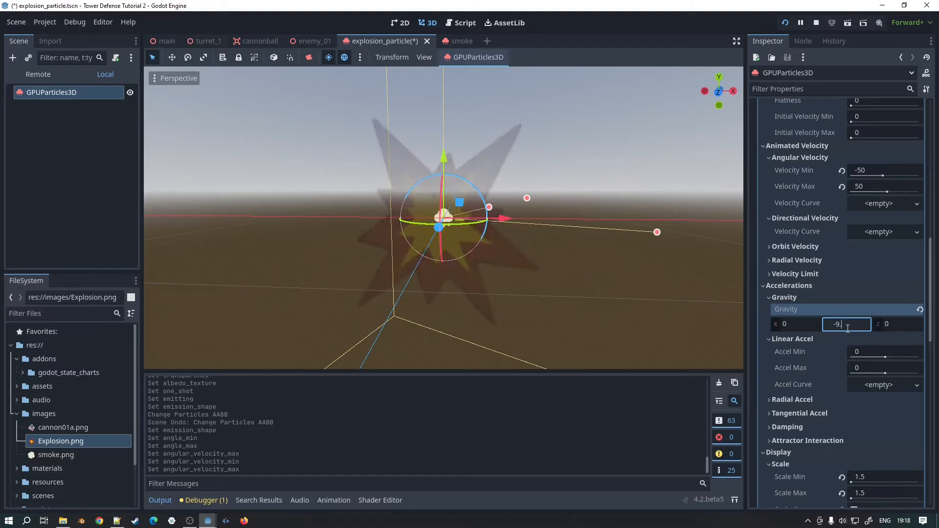
type("8")
key("Return")
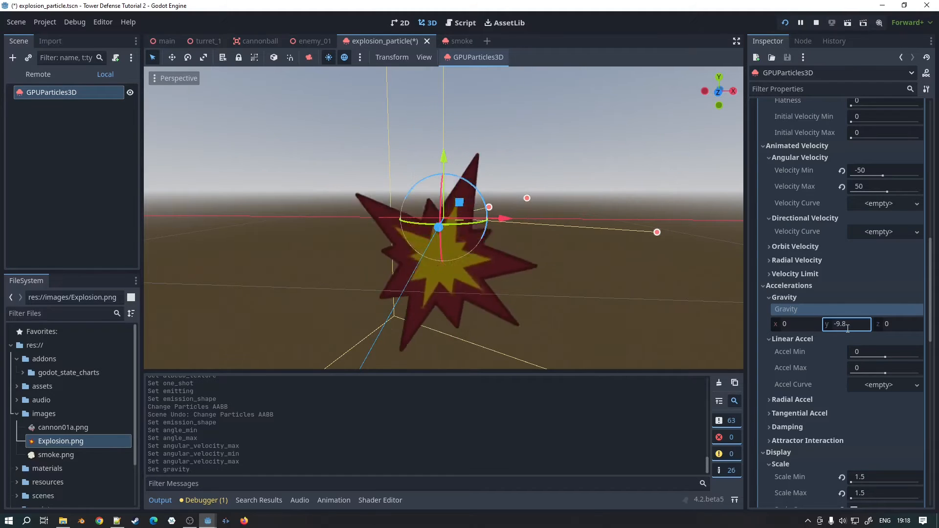
Step: Set the particles' Y gravity back to 0
scroll(380, 269, "down", 5)
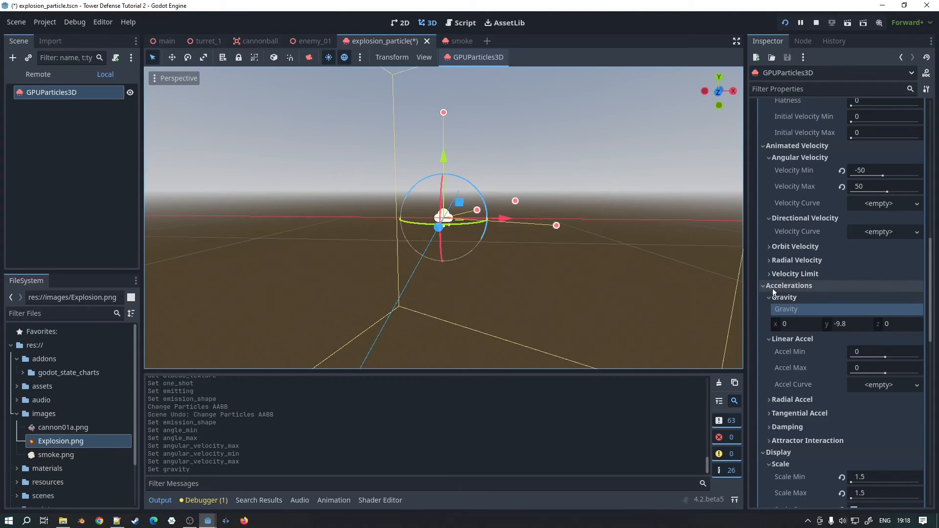
left_click(845, 322)
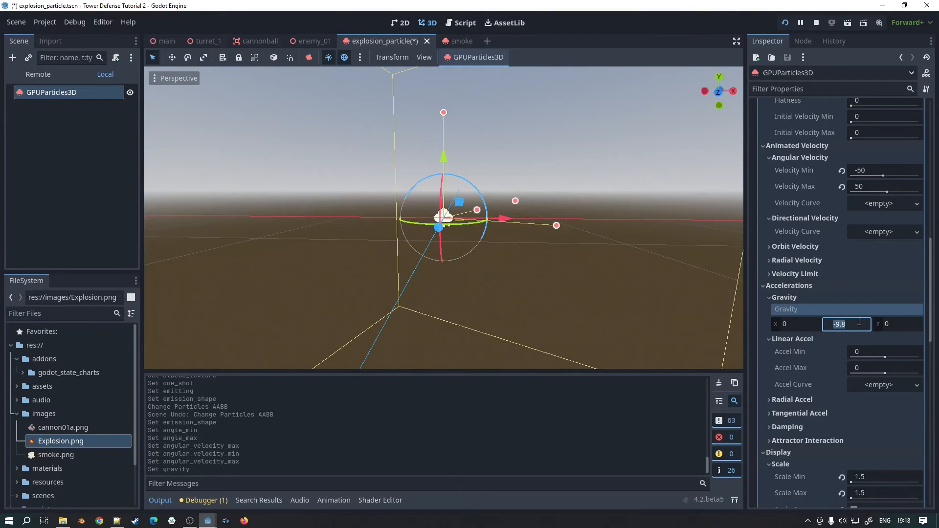
type("0")
key("Return")
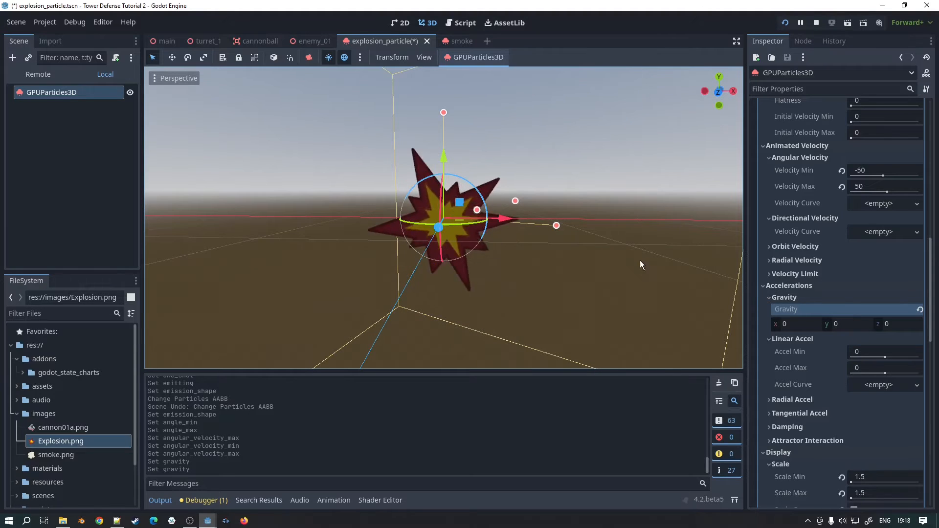
Step: Expand the Scale Curve texture in the Display settings and open its curve for editing
scroll(831, 355, "down", 2)
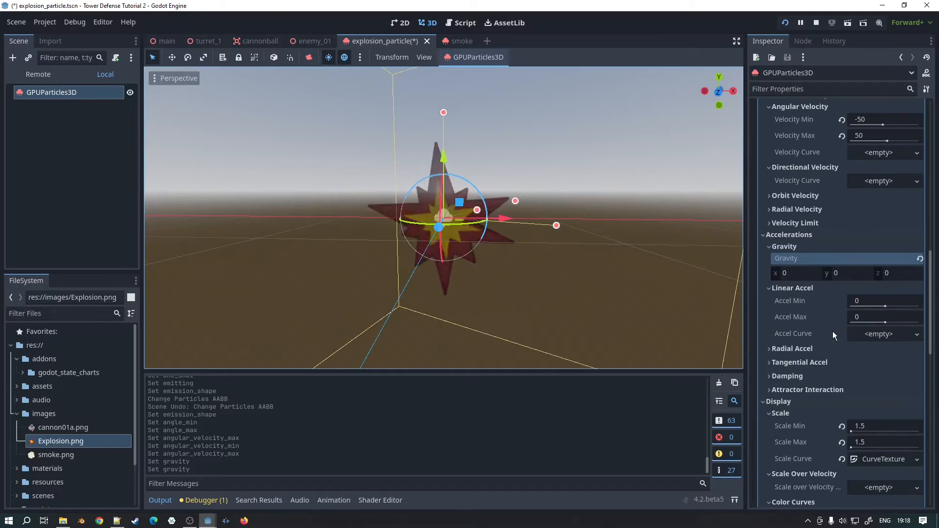
scroll(832, 332, "down", 2)
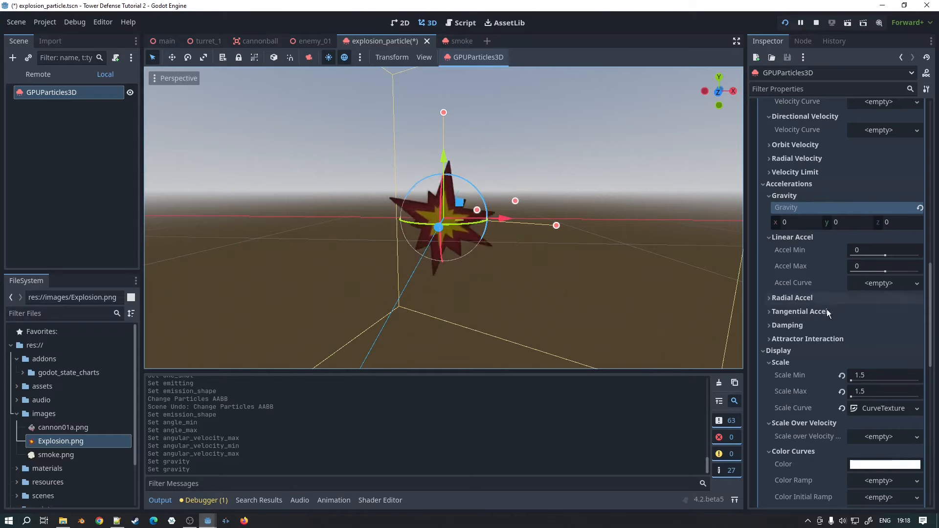
scroll(807, 337, "down", 2)
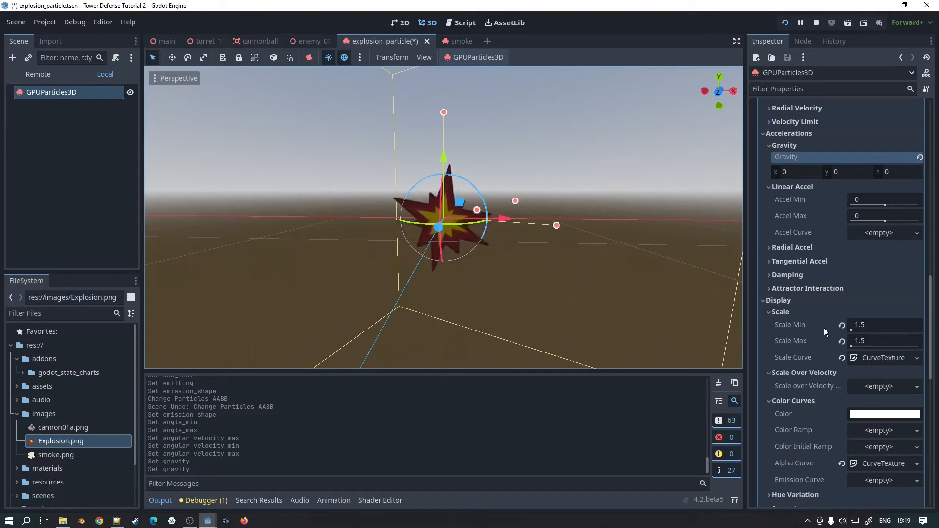
left_click(896, 358)
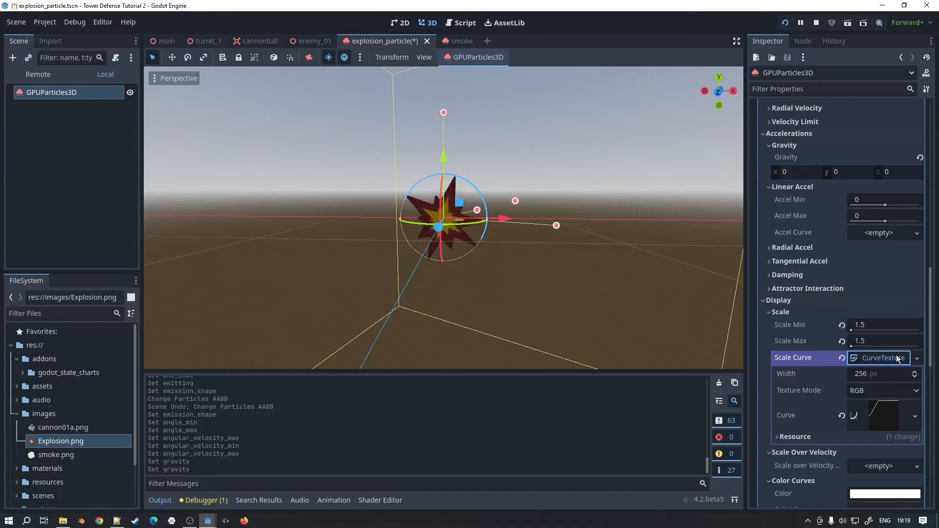
left_click(886, 412)
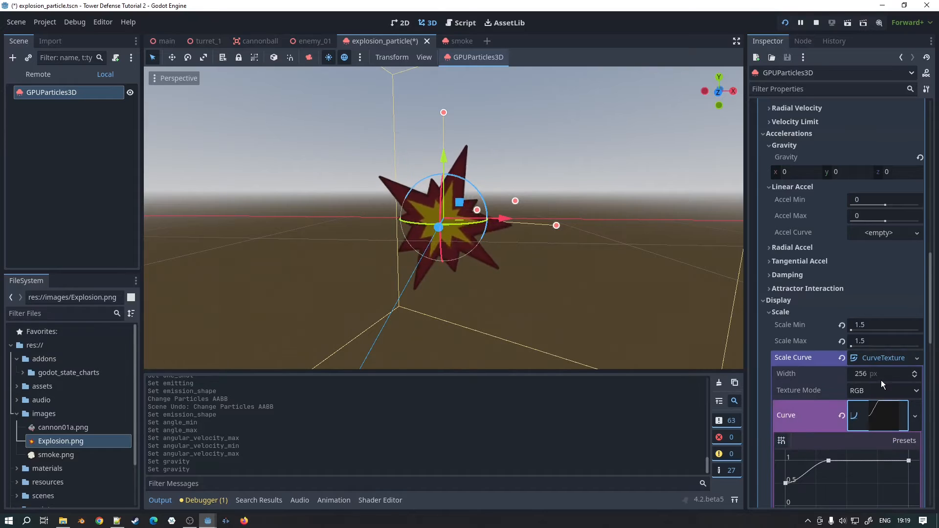
scroll(878, 381, "down", 3)
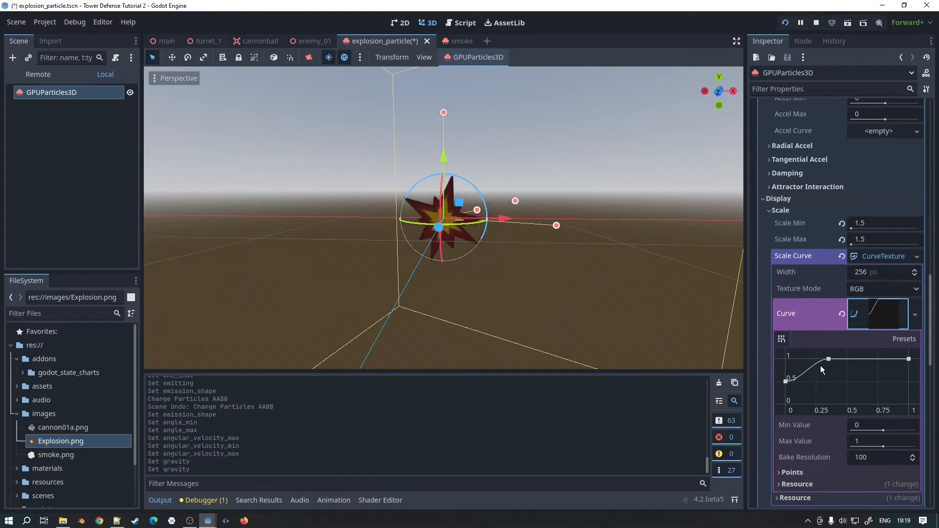
Step: Lower the scale curve's first point to (0.00, 0.00), and raise it back to (0.00, 0.49)
left_click(786, 382)
left_click_drag(786, 387, 783, 407)
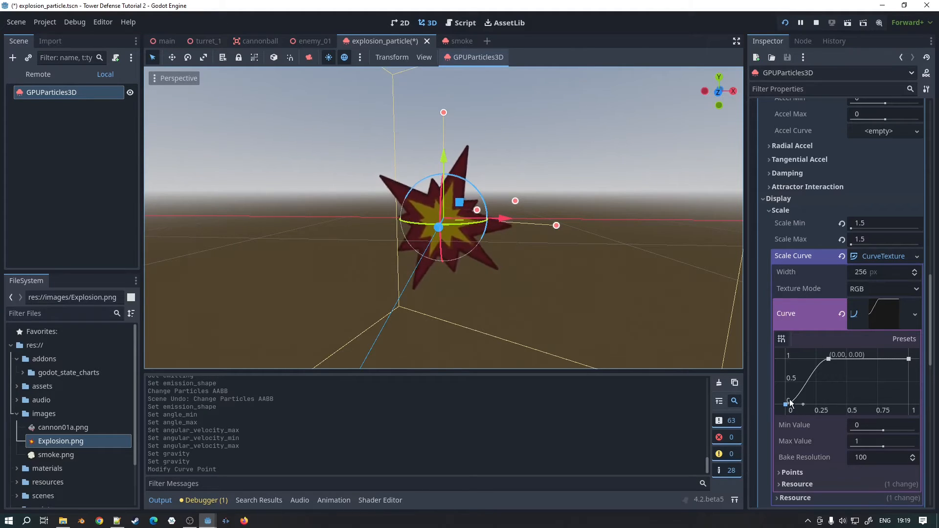
left_click_drag(786, 404, 774, 382)
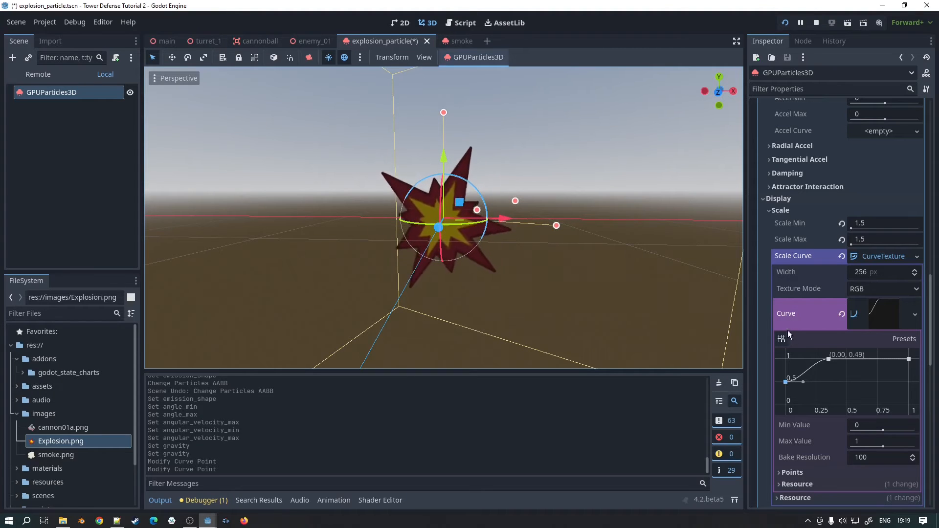
Step: Try a drop-off in the scale curve with an extra point near the end and the end point at (1.00, 0.00), and revert both
left_click(891, 360)
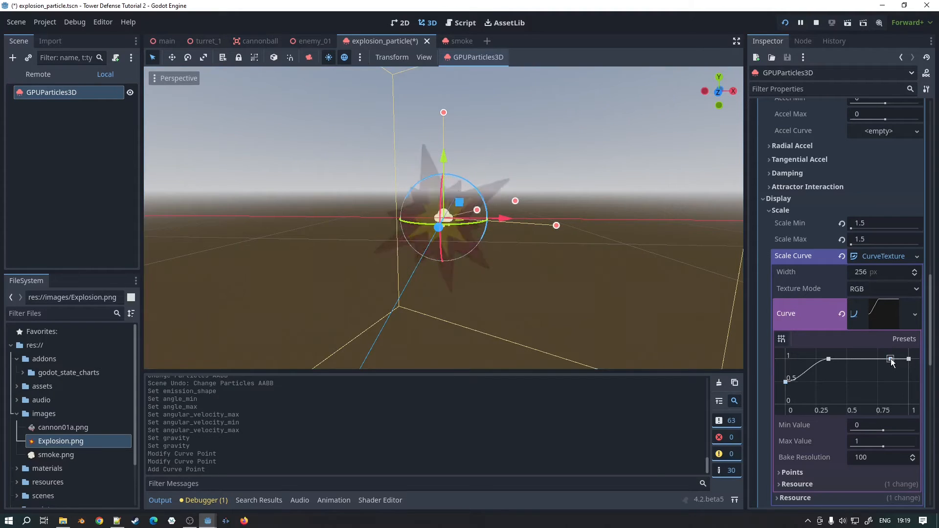
left_click_drag(909, 359, 912, 415)
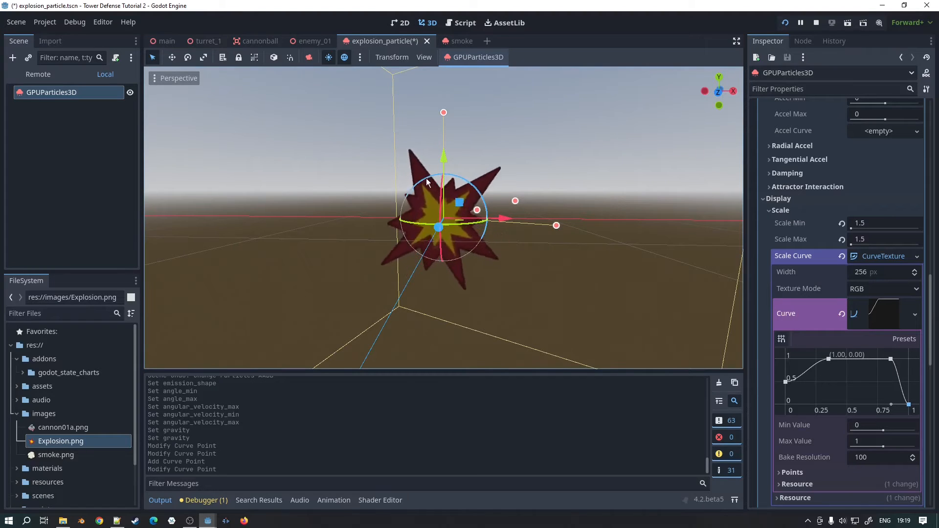
right_click(891, 359)
left_click_drag(909, 405, 909, 360)
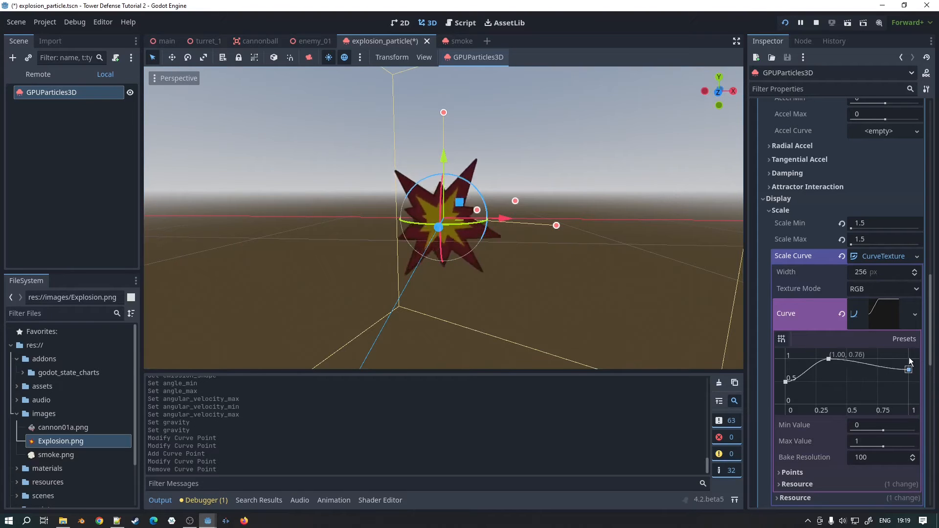
Step: Expand the scale curve's Points list and set the first point's Y position to 0.5
scroll(832, 364, "down", 2)
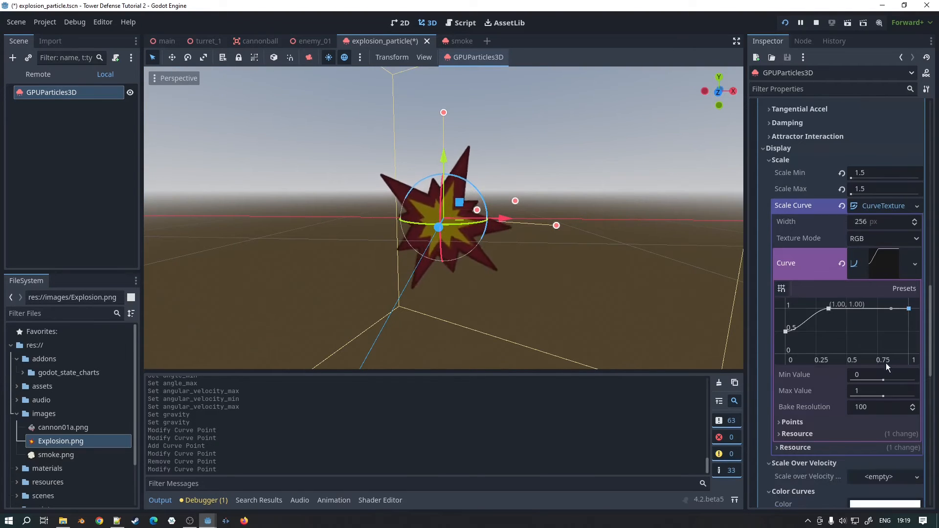
scroll(881, 380, "down", 2)
left_click(795, 371)
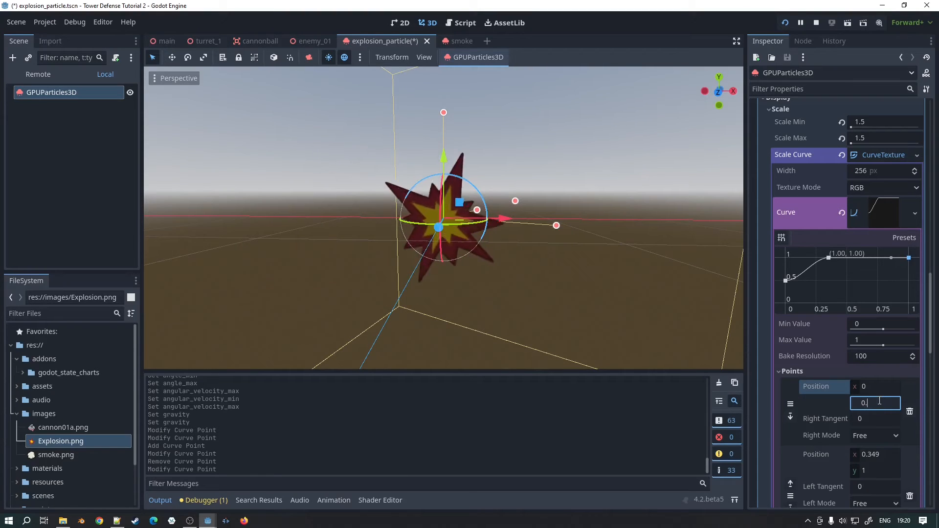
key("Return")
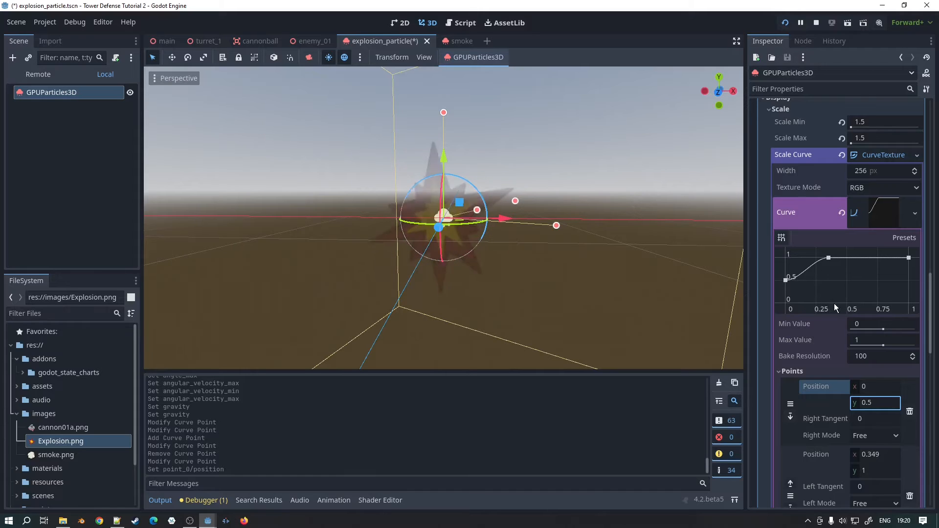
Step: Tint the particles magenta (f200cc) in the Color Curves settings, and reset the colour to its default white
scroll(840, 287, "down", 4)
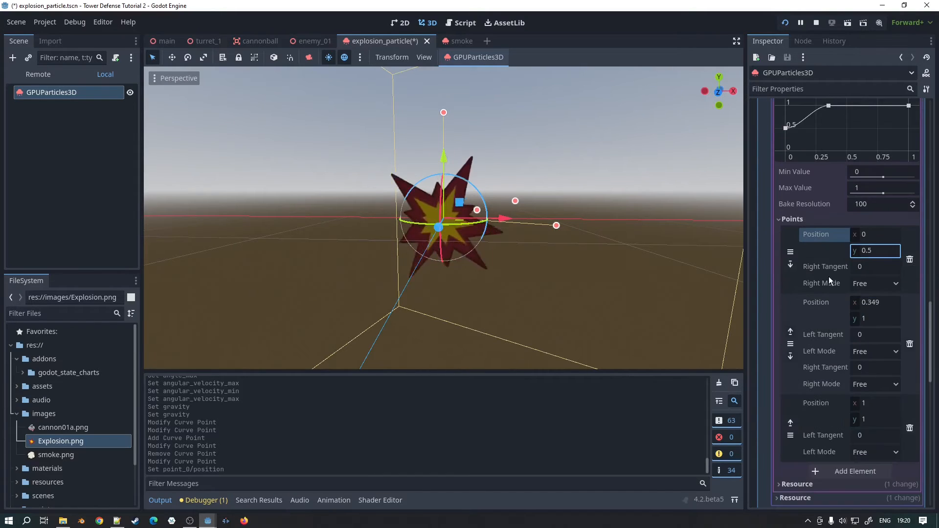
scroll(826, 272, "down", 1)
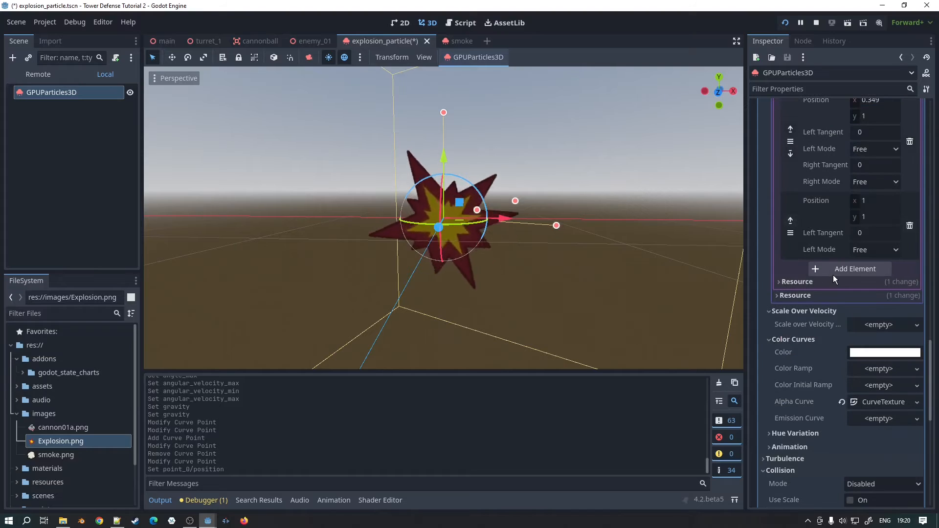
scroll(832, 275, "down", 1)
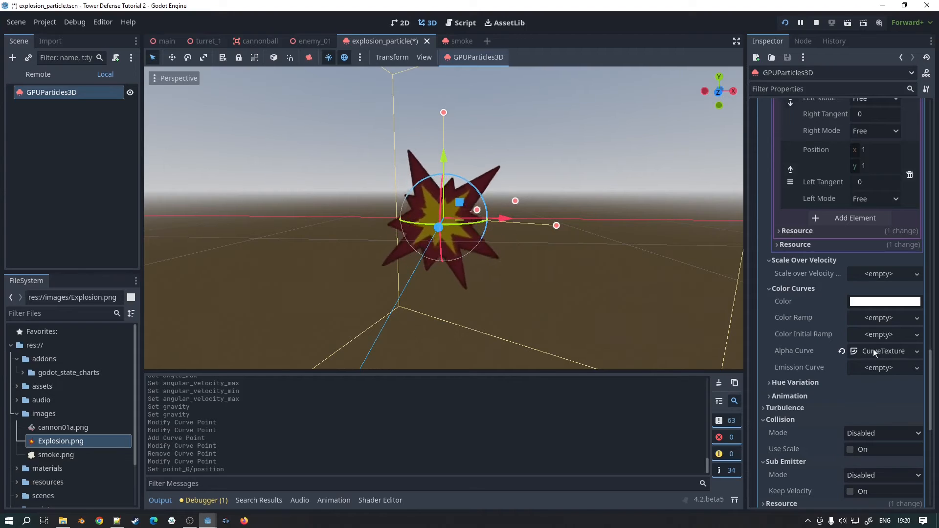
left_click(868, 303)
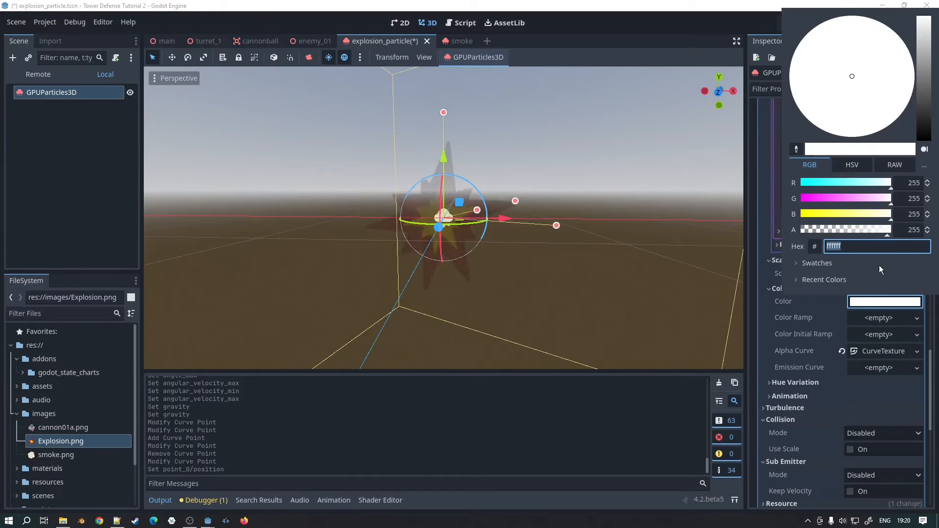
left_click_drag(929, 35, 929, 65)
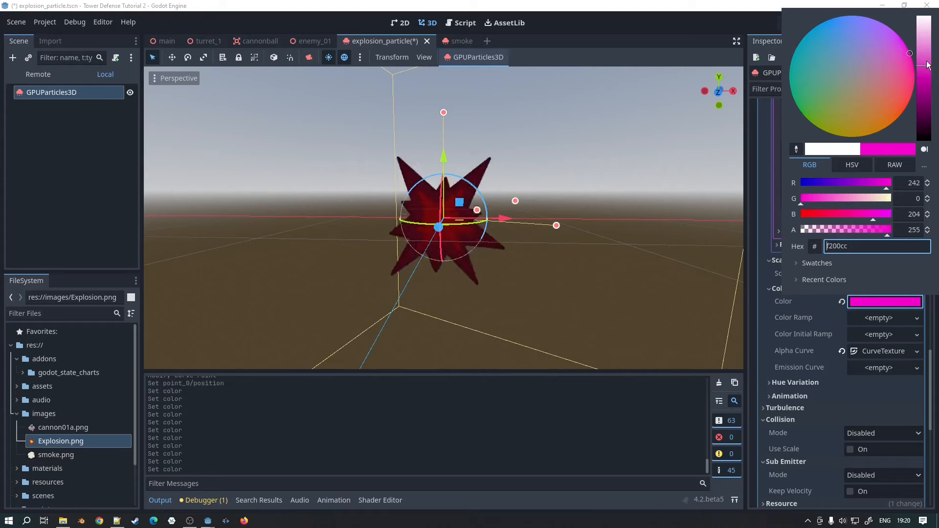
left_click(842, 303)
left_click(842, 302)
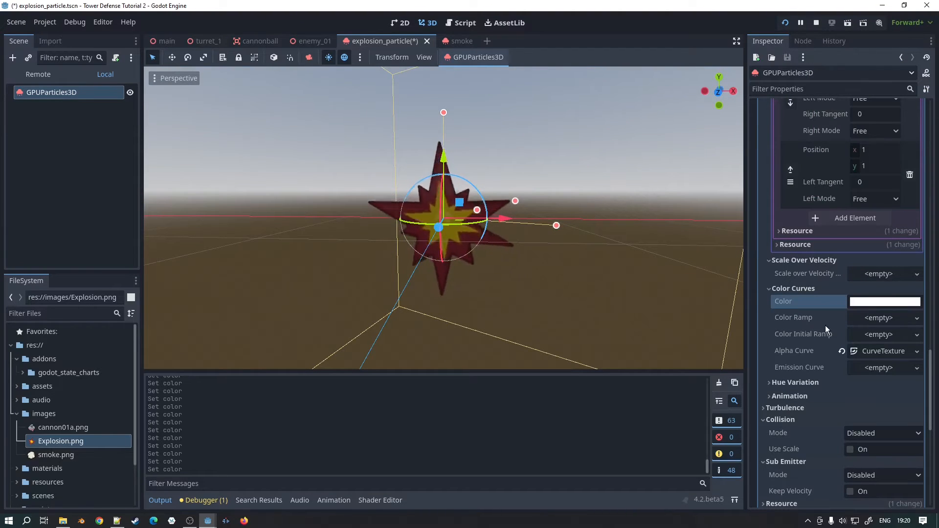
Step: Expand the Alpha Curve texture in the Color Curves settings and open its curve for editing
left_click(873, 351)
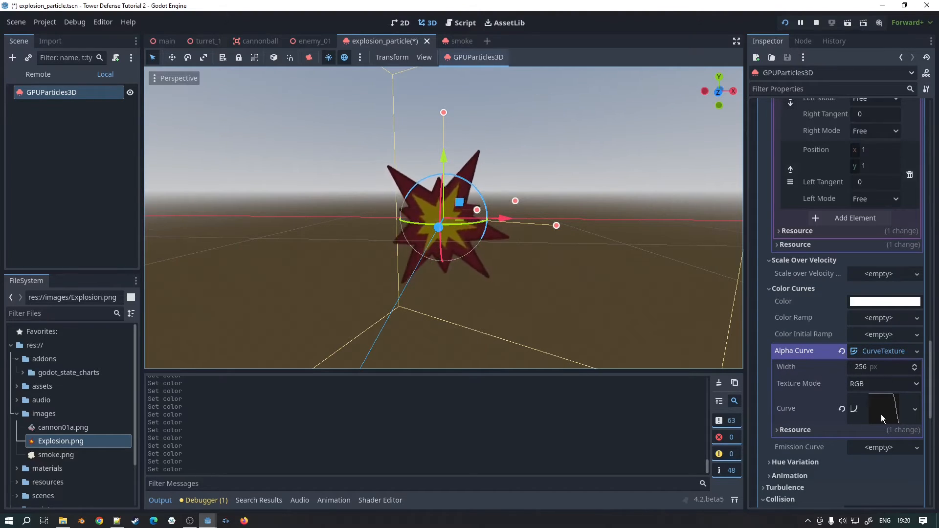
left_click(896, 355)
left_click(897, 353)
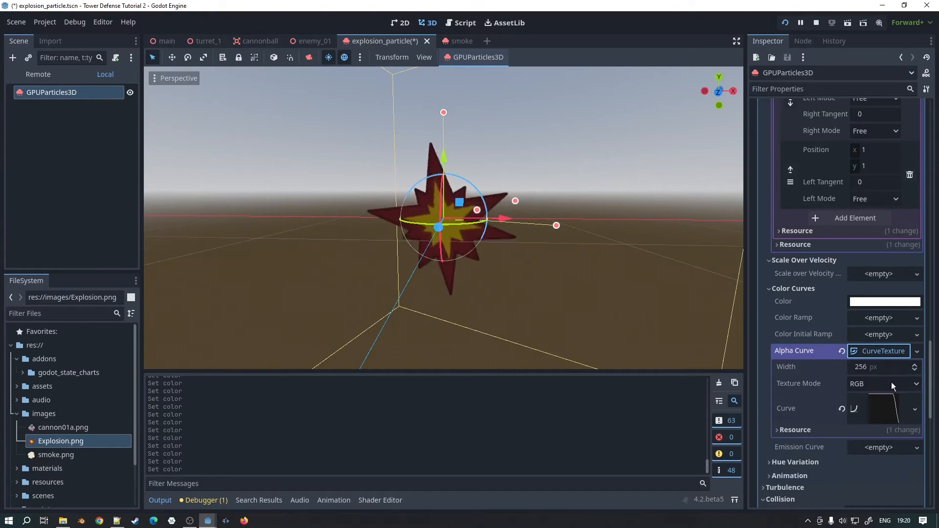
left_click(892, 409)
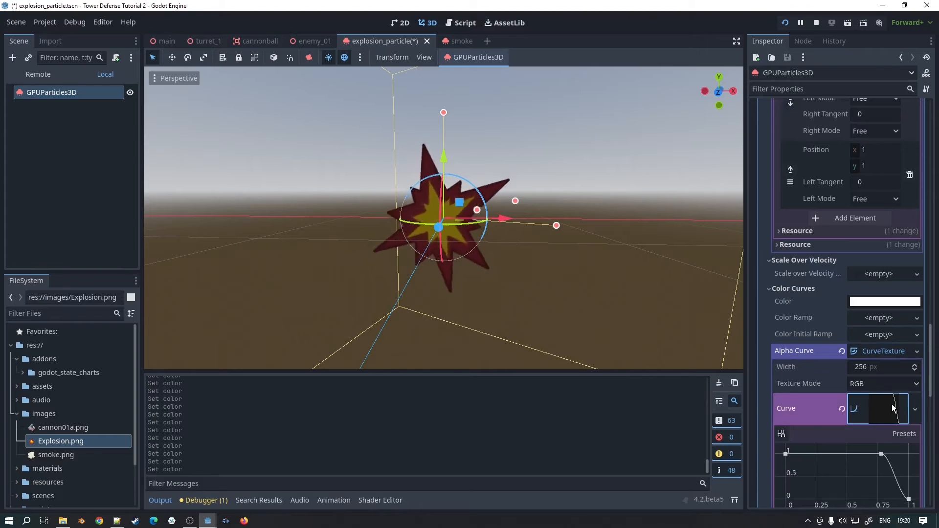
scroll(899, 404, "down", 5)
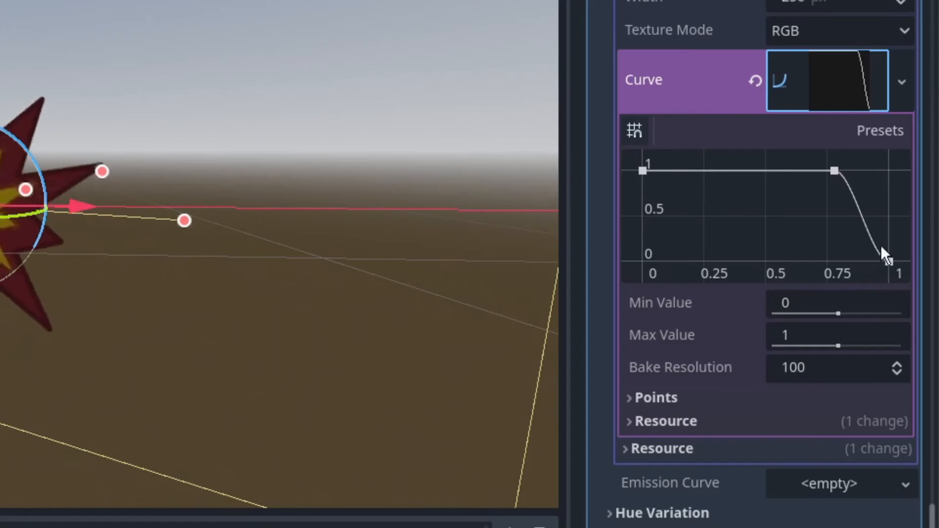
Step: Reshape the alpha curve's falloff, angling the middle point's tangents to about 3.1° and the end point's left tangent to about 83.8°
left_click(886, 261)
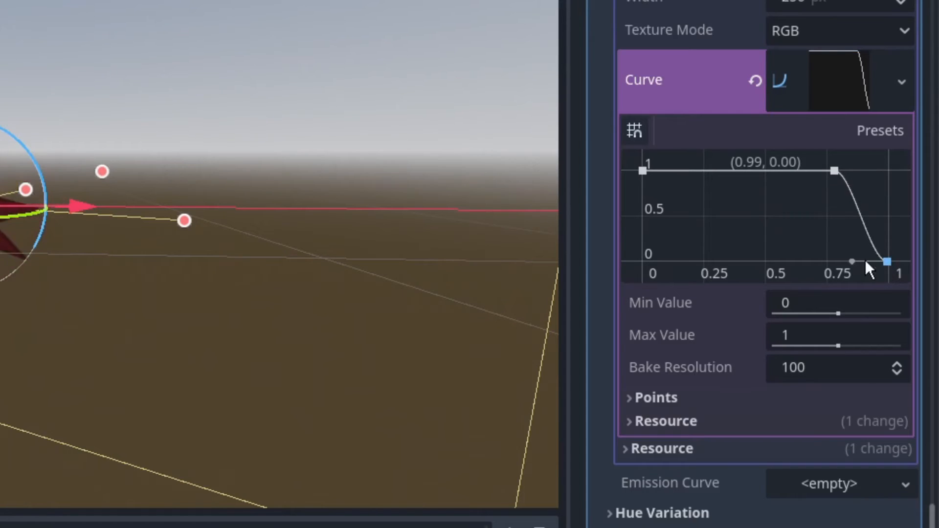
left_click_drag(855, 259, 883, 221)
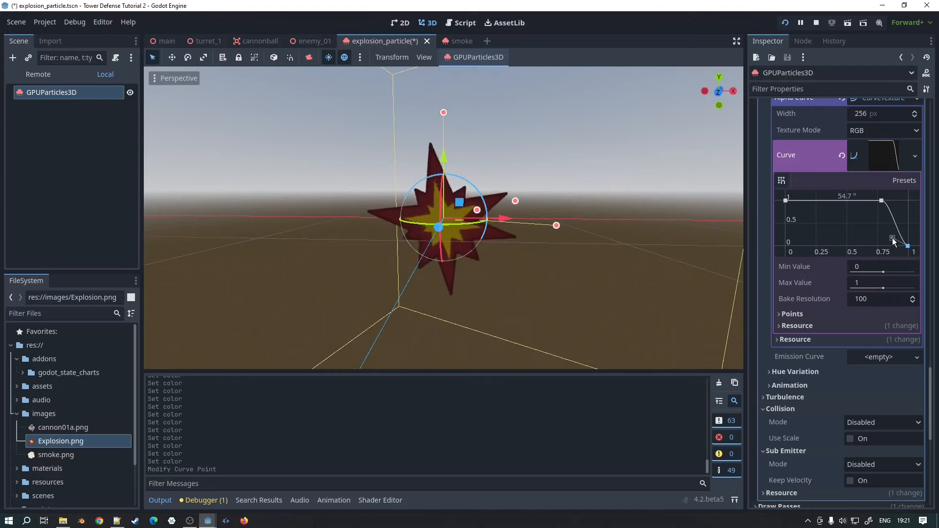
left_click_drag(891, 247, 888, 245)
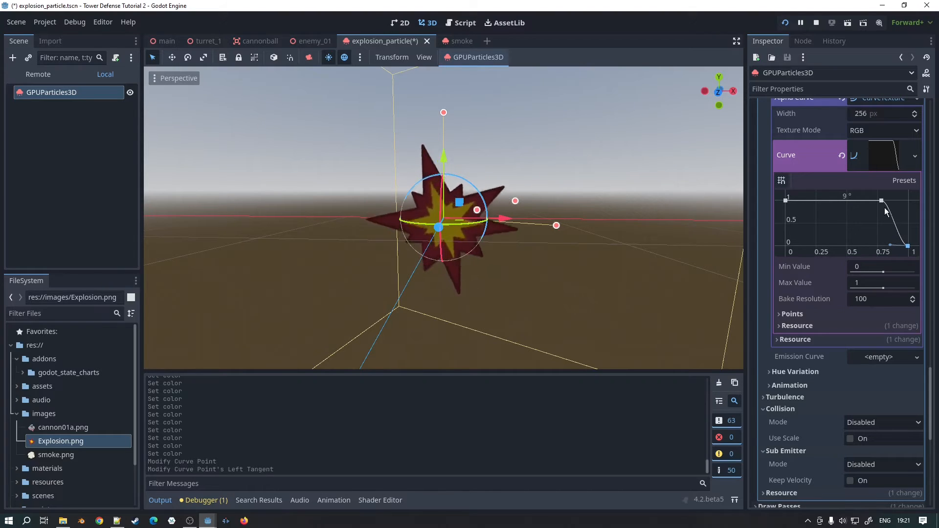
mouse_move(899, 200)
left_mouse_down()
mouse_move(903, 210)
mouse_move(906, 201)
left_mouse_up()
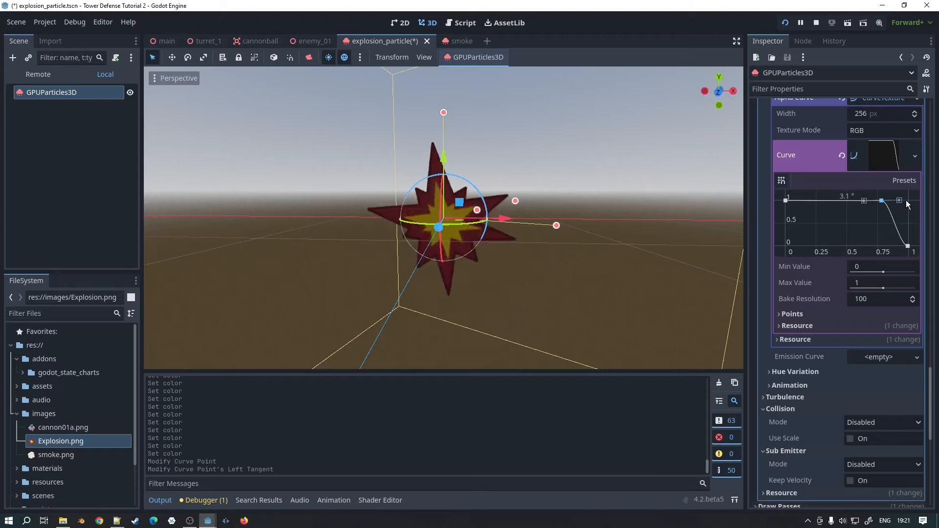
left_click(910, 247)
left_click_drag(891, 246, 904, 232)
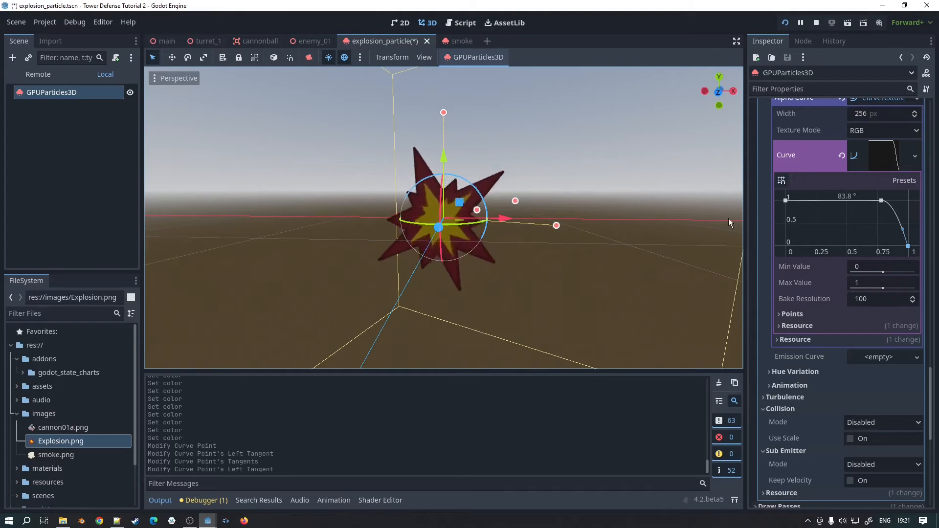
Step: Move the alpha curve's middle point to (0.67, 1.00) so that the fade-out starts earlier
left_click(914, 160)
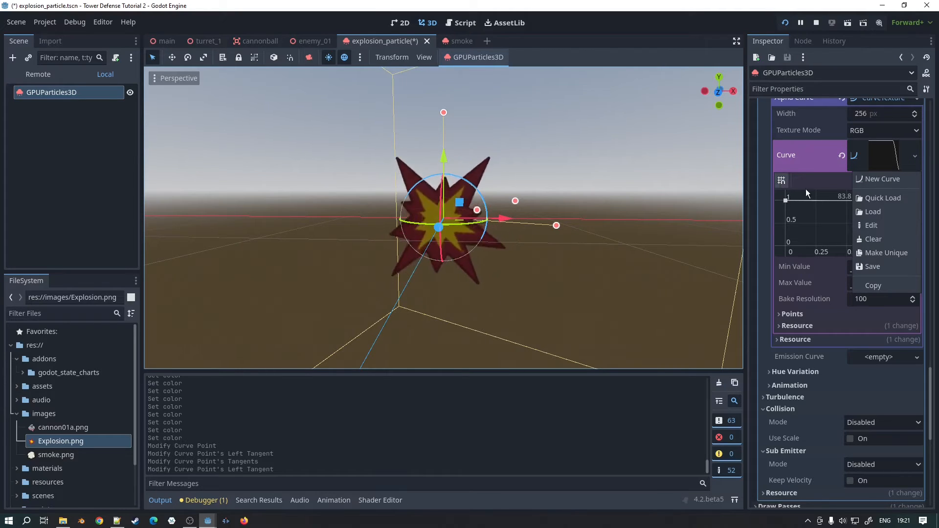
left_click(818, 203)
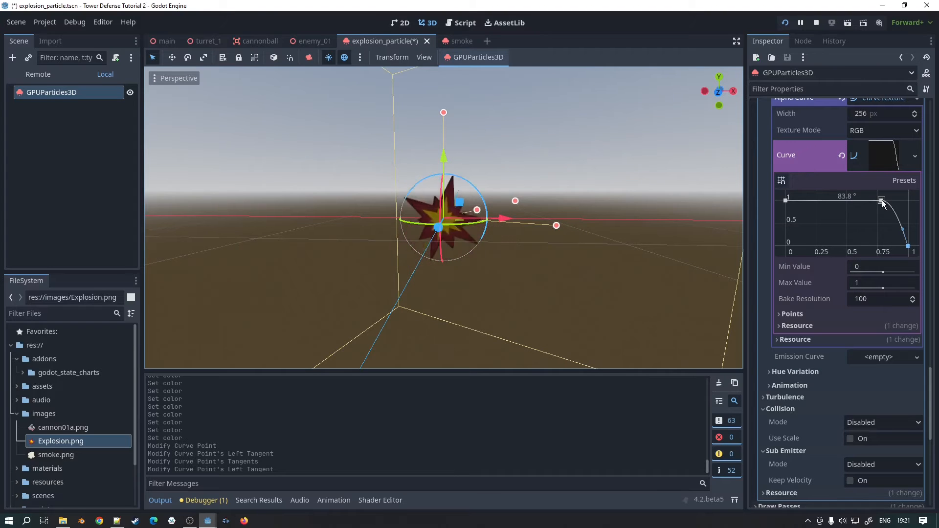
left_click_drag(879, 202, 870, 200)
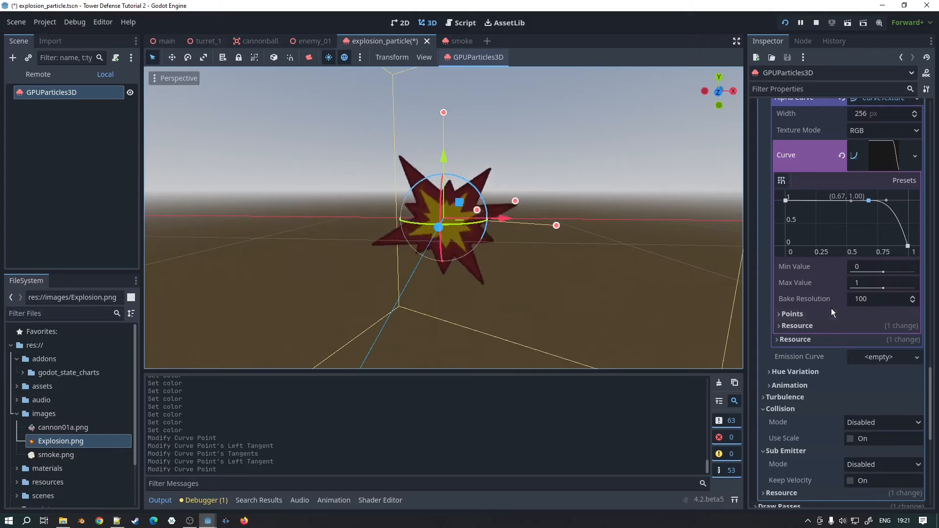
Step: Widen the Inspector slightly and save the explosion particle scene
scroll(832, 307, "up", 3)
scroll(832, 307, "up", 10)
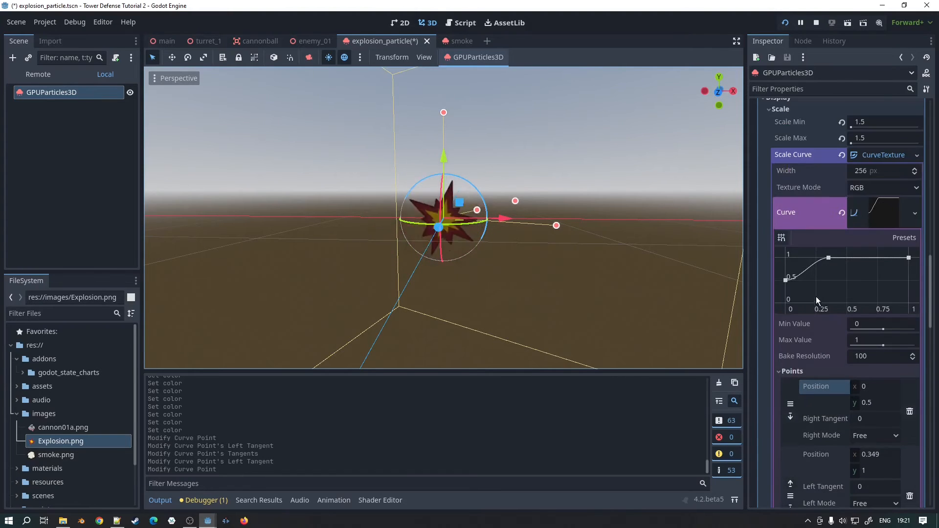
scroll(815, 208, "up", 2)
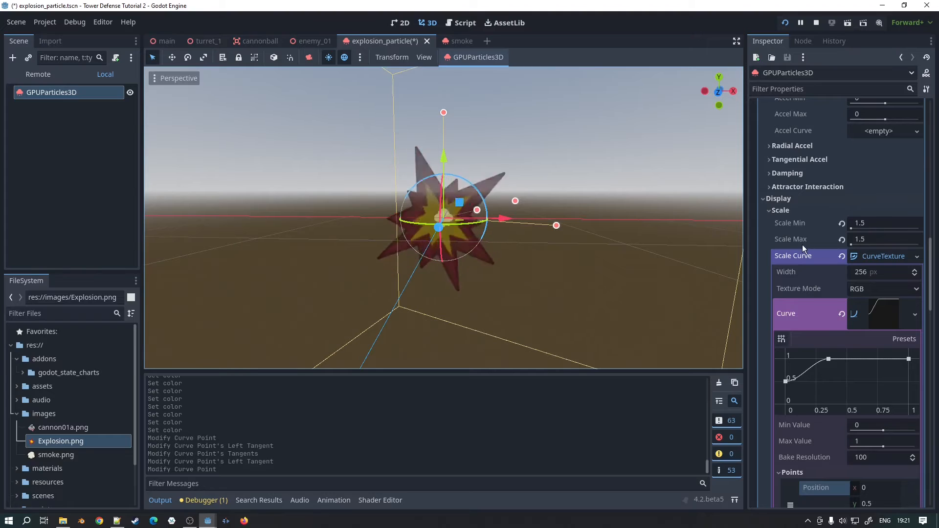
left_click_drag(744, 254, 733, 252)
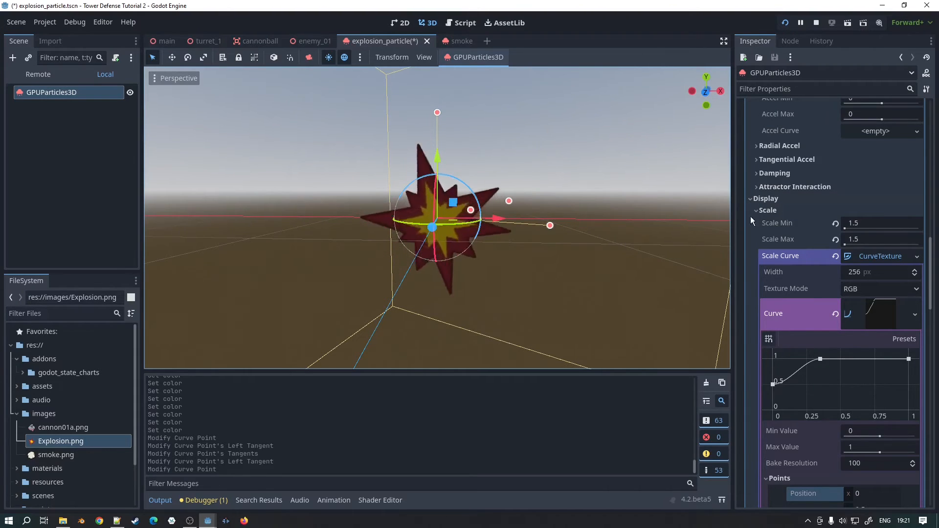
scroll(843, 192, "up", 7)
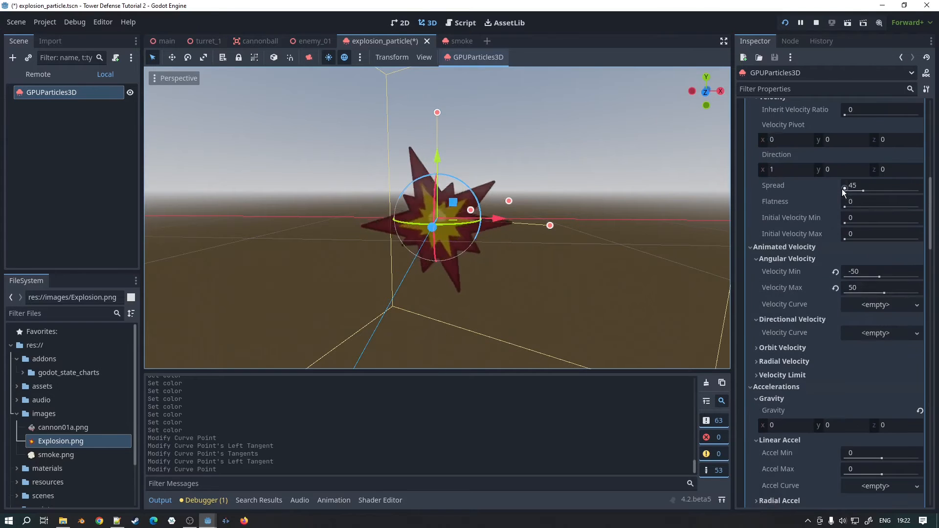
scroll(842, 189, "up", 6)
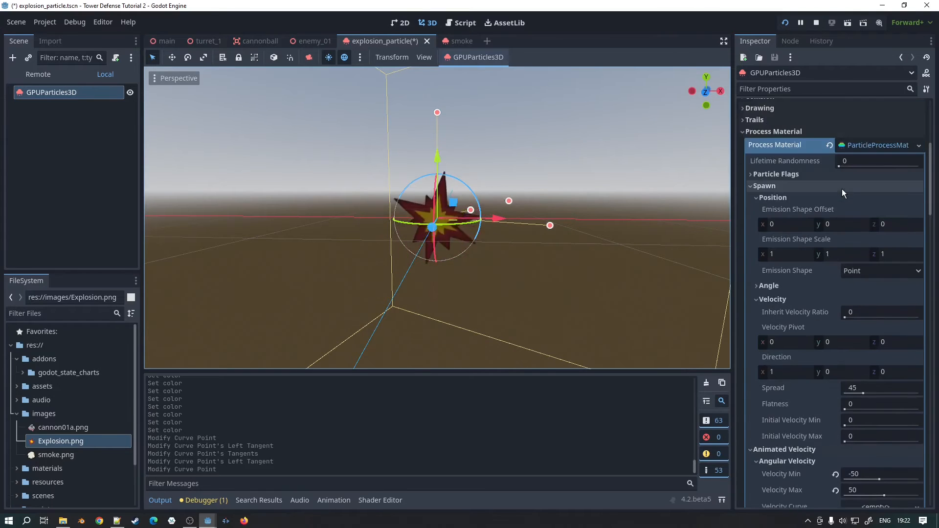
key("ctrl+s")
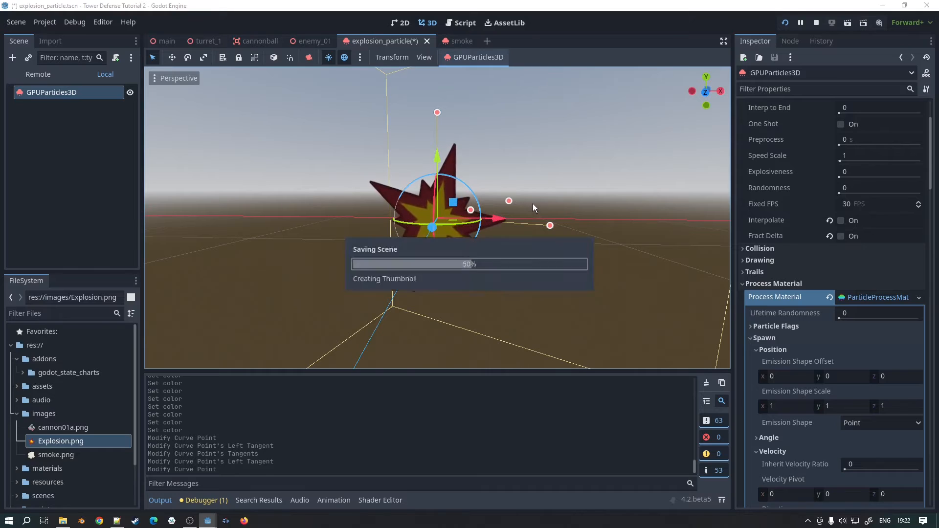
Step: Switch to the smoke scene, enable Emitting and disable One Shot on its GPUParticles3D node
left_click(448, 41)
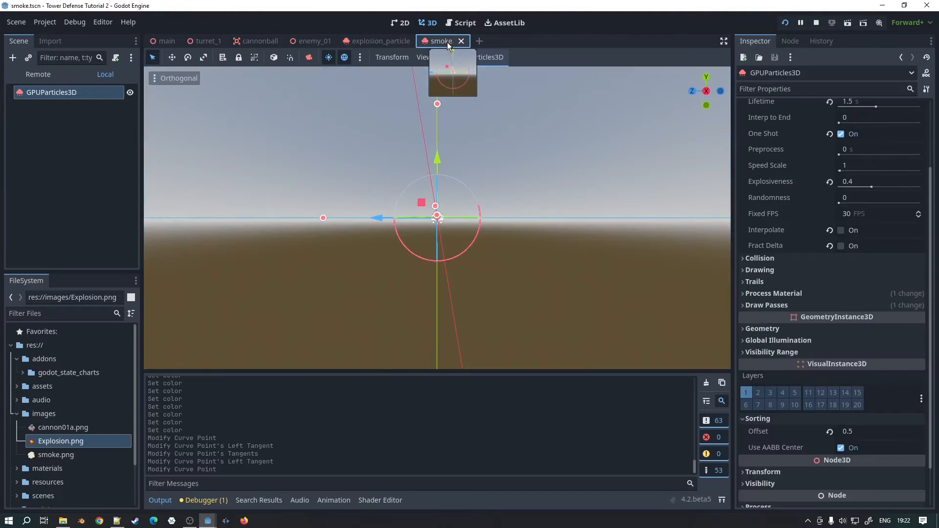
scroll(839, 185, "up", 2)
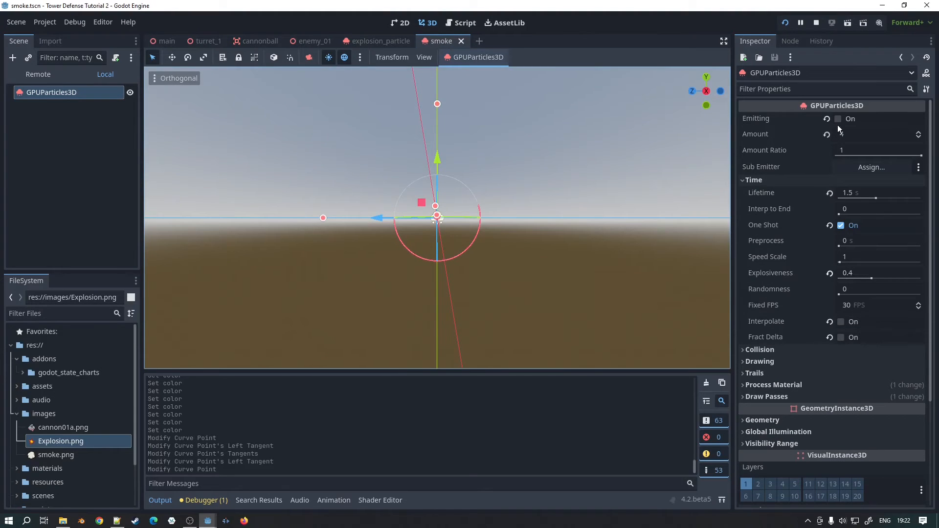
left_click(838, 119)
left_click(841, 226)
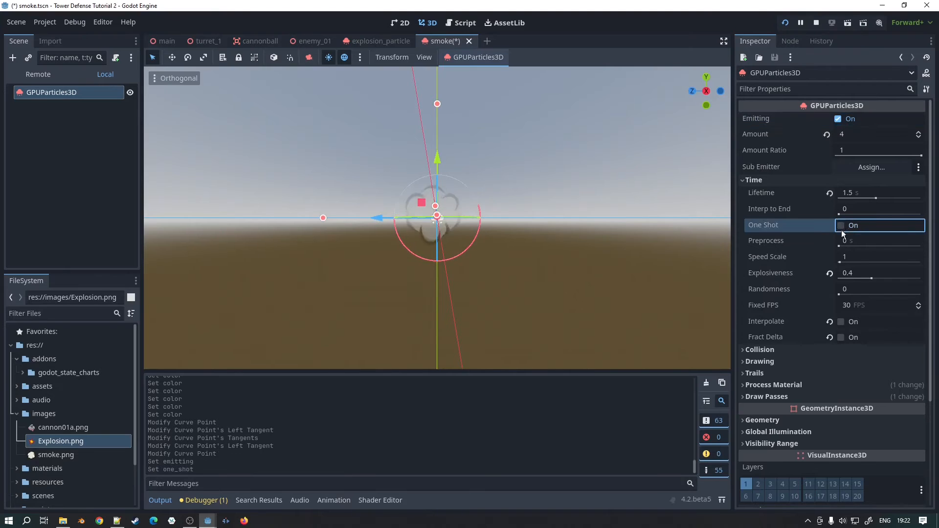
Step: Set the smoke particles' Explosiveness to 1 in the Time settings
scroll(489, 218, "up", 2)
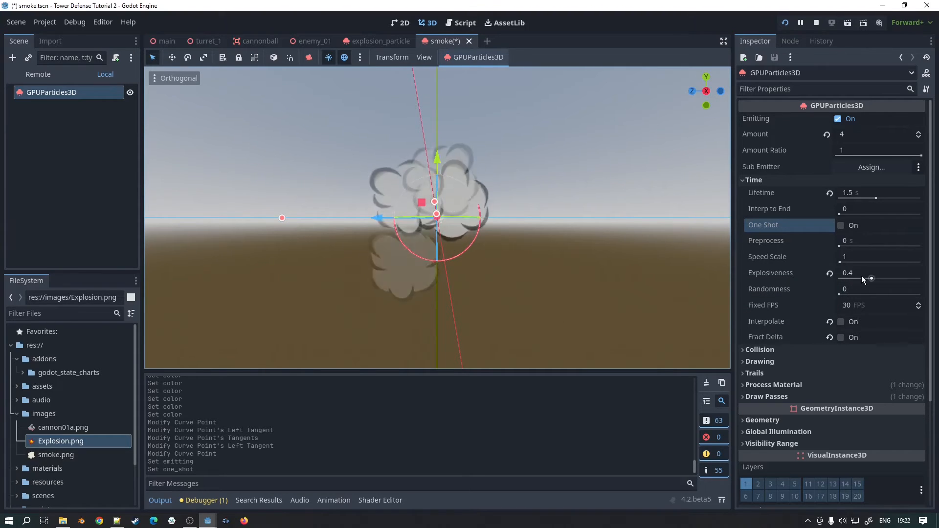
left_click_drag(861, 275, 922, 275)
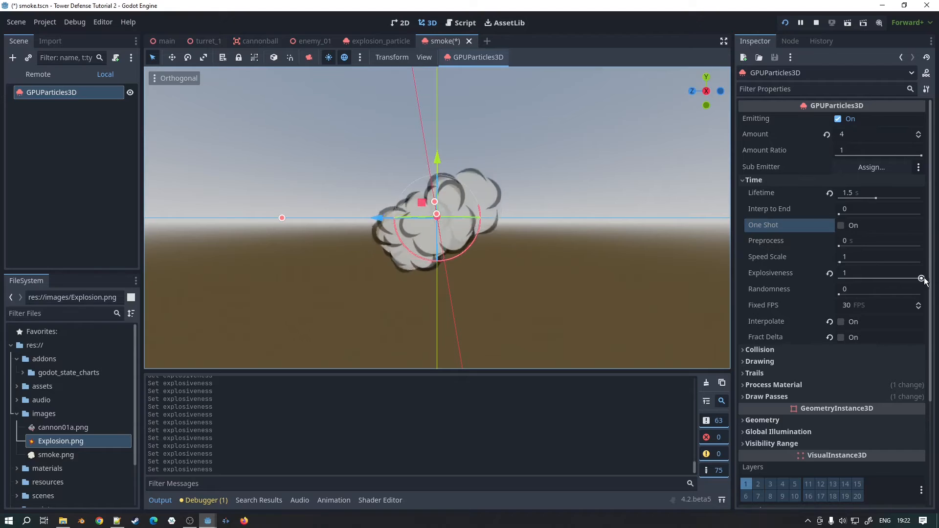
Step: Try the smoke particles' Explosiveness at 0 and settle it at 0.31
left_click_drag(921, 278, 835, 275)
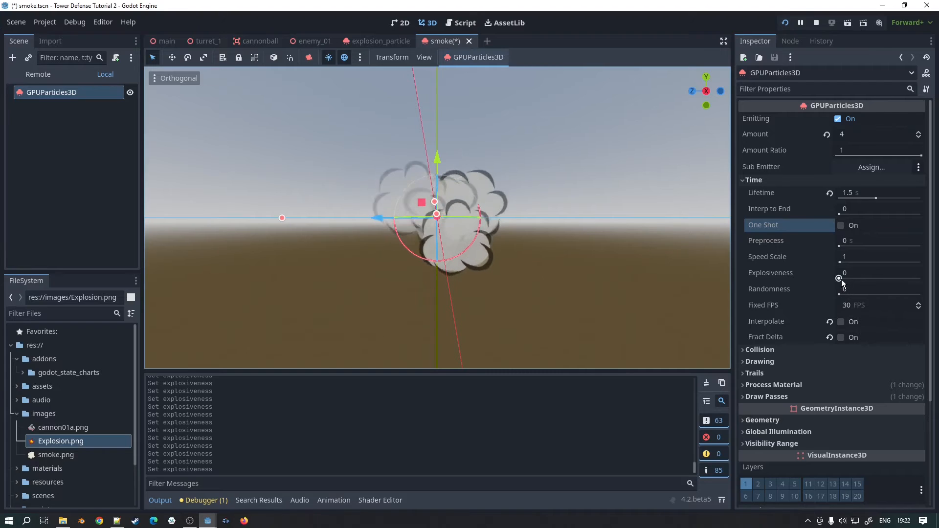
left_click_drag(842, 280, 867, 279)
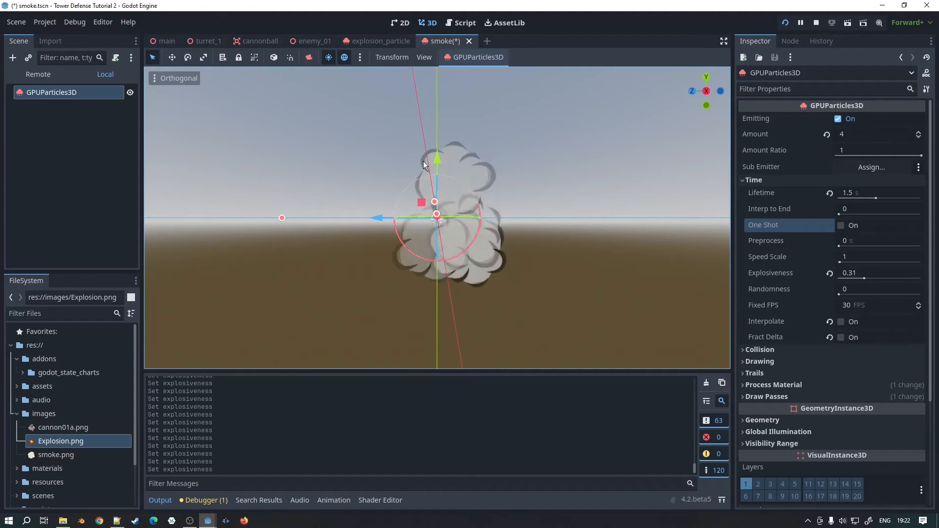
Step: Expand the smoke's process material and examine the Angular Velocity settings under Animated Velocity
scroll(785, 334, "down", 2)
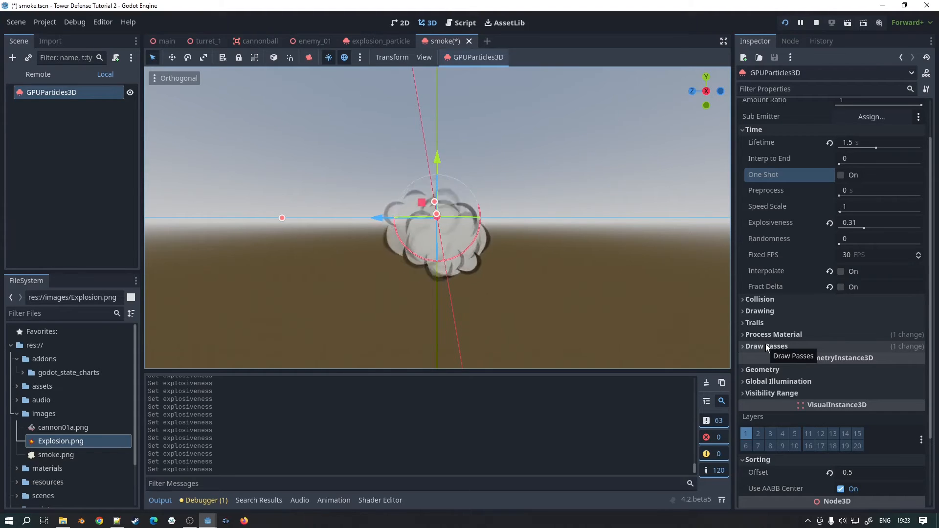
left_click(770, 334)
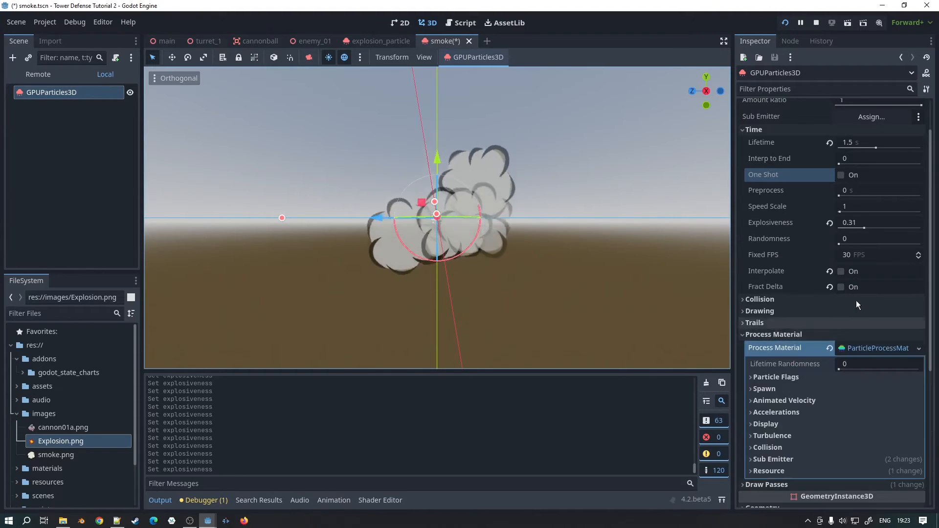
scroll(859, 300, "down", 2)
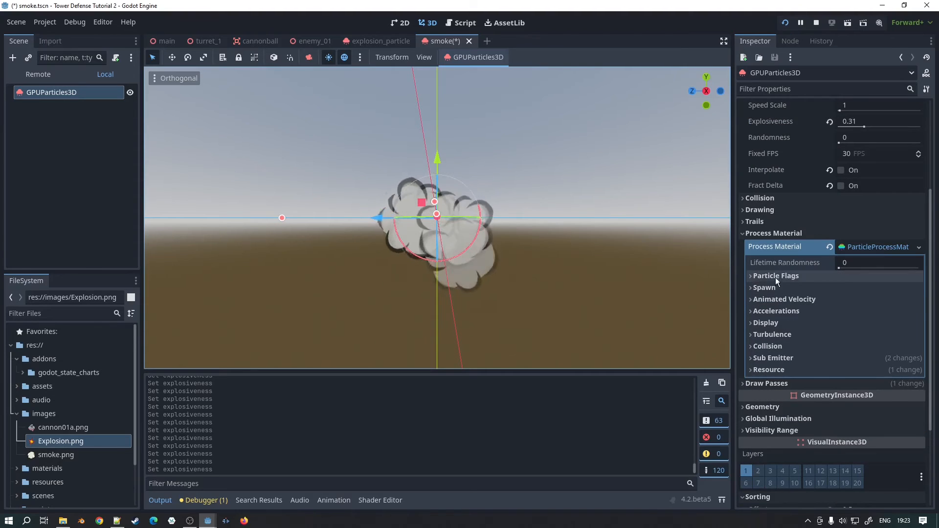
left_click(765, 299)
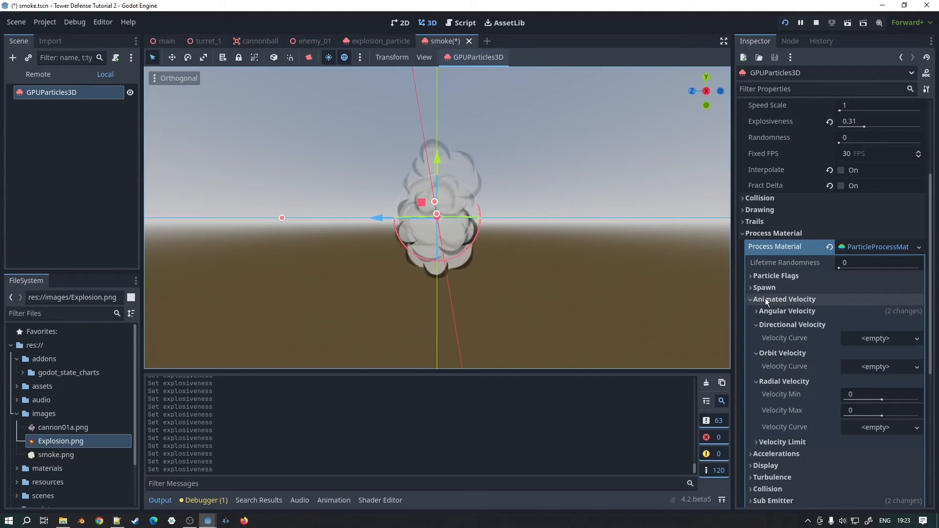
scroll(782, 292, "down", 1)
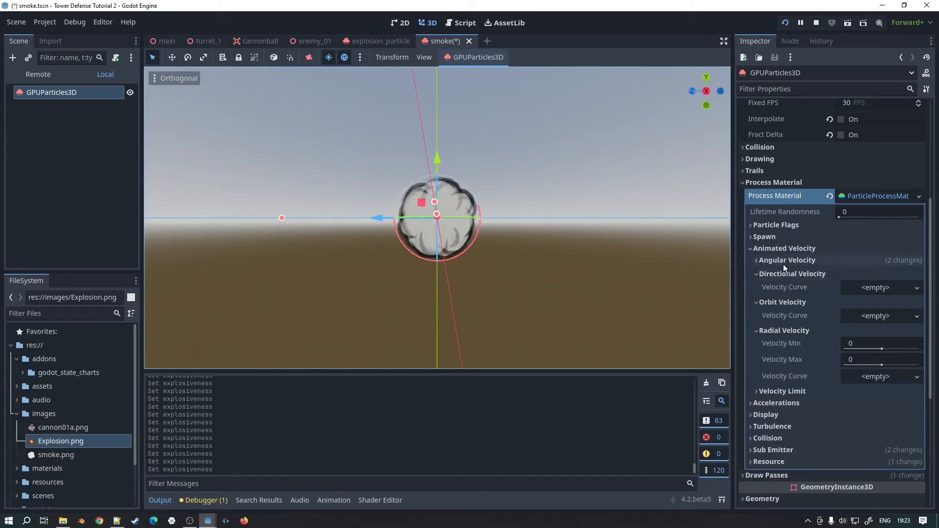
left_click(784, 262)
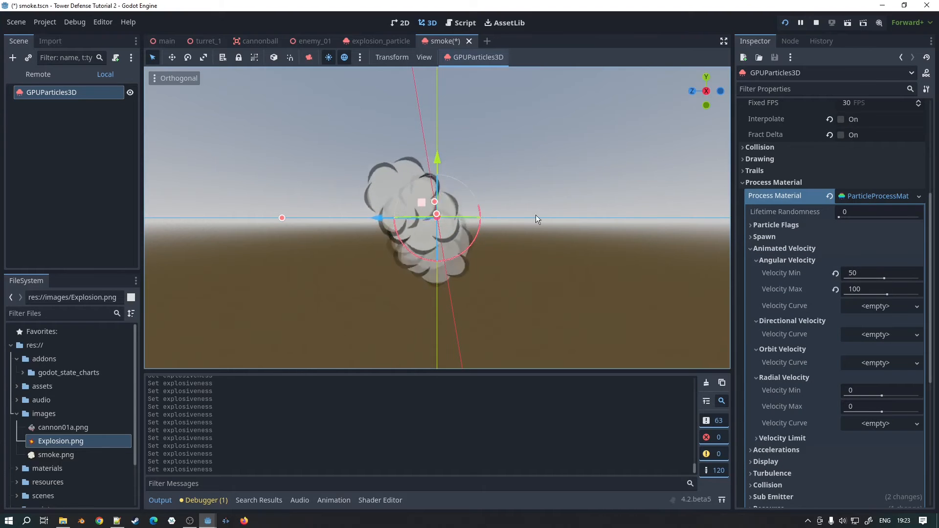
scroll(826, 282, "down", 1)
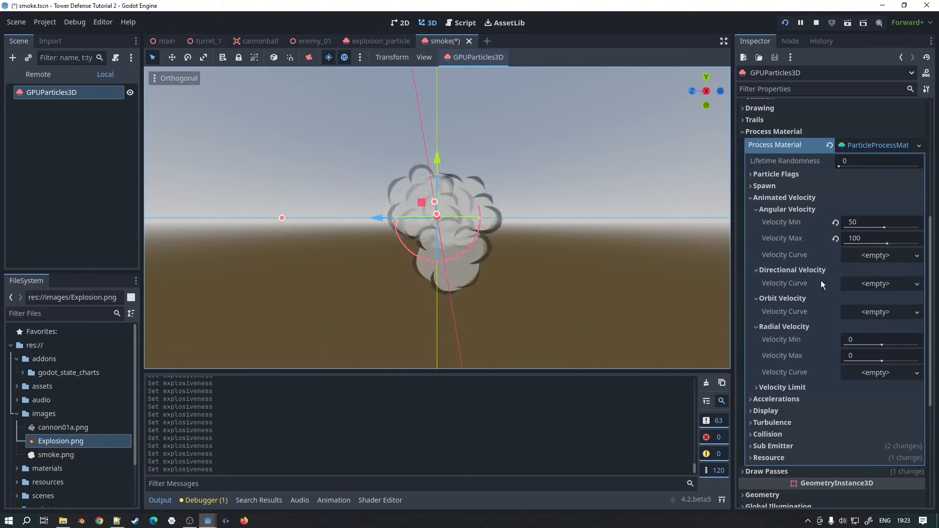
scroll(791, 318, "down", 1)
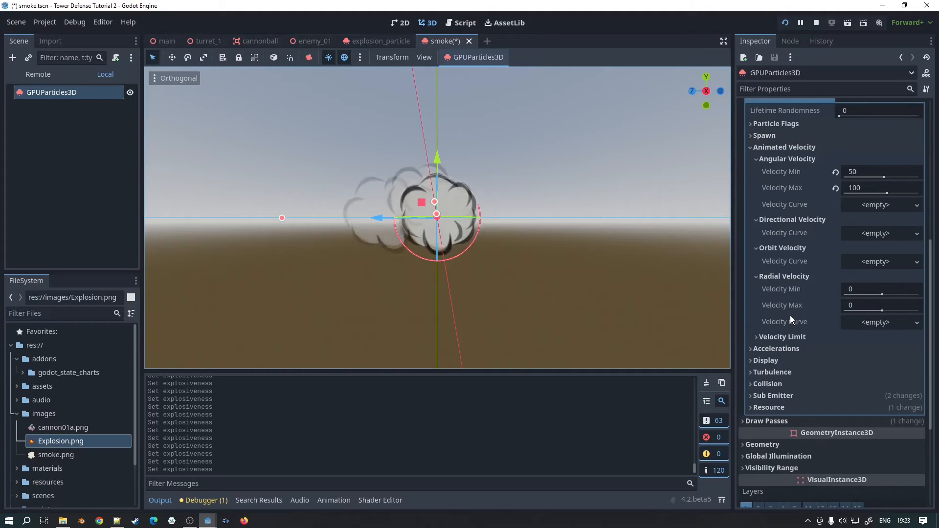
Step: Expand the process material's Accelerations settings and examine the Gravity vector
left_click(769, 348)
left_click(774, 360)
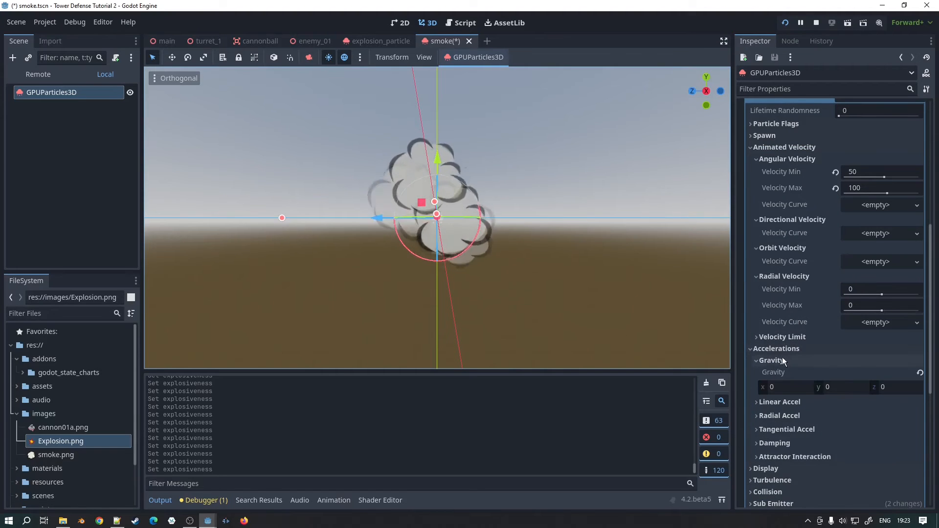
scroll(771, 351, "down", 1)
scroll(774, 342, "up", 2)
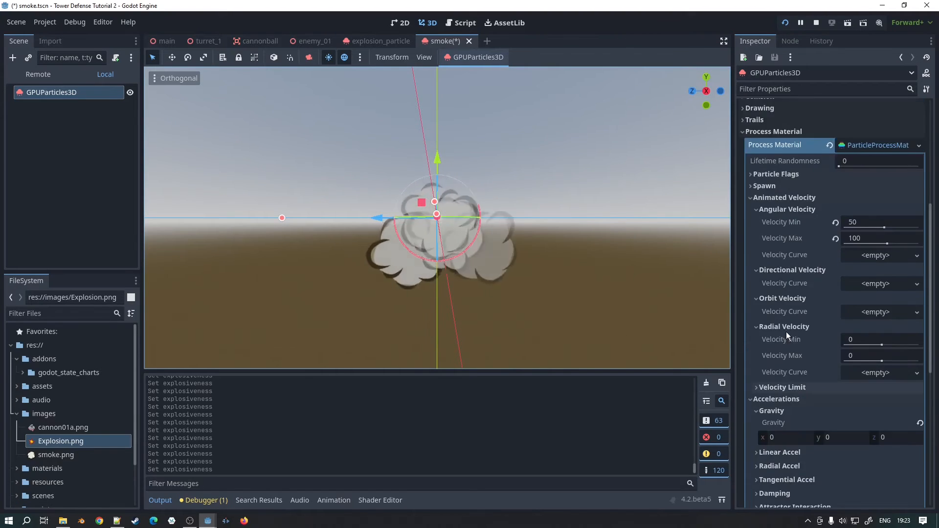
scroll(786, 331, "up", 2)
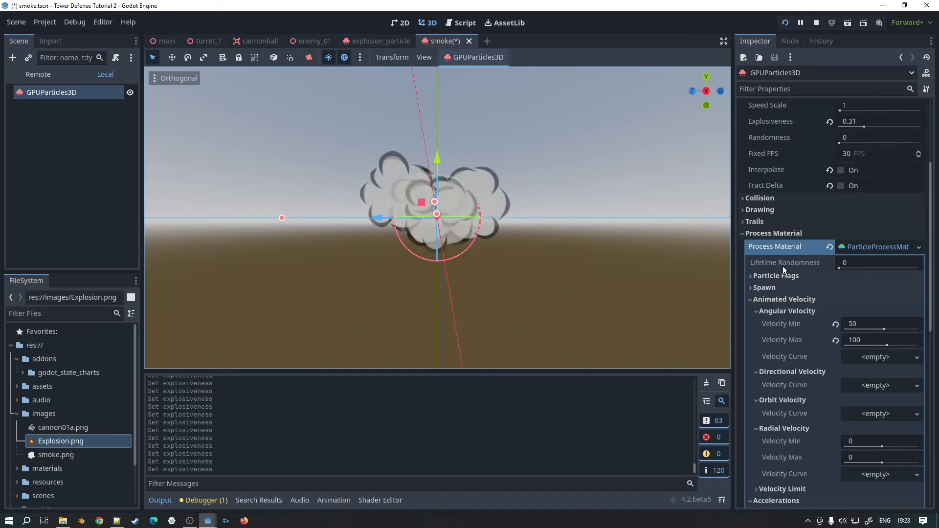
scroll(784, 268, "down", 2)
scroll(803, 255, "up", 1)
Step: Expand Particle Flags and Spawn in the smoke's process material and examine the emission shape and velocity settings
left_click(771, 226)
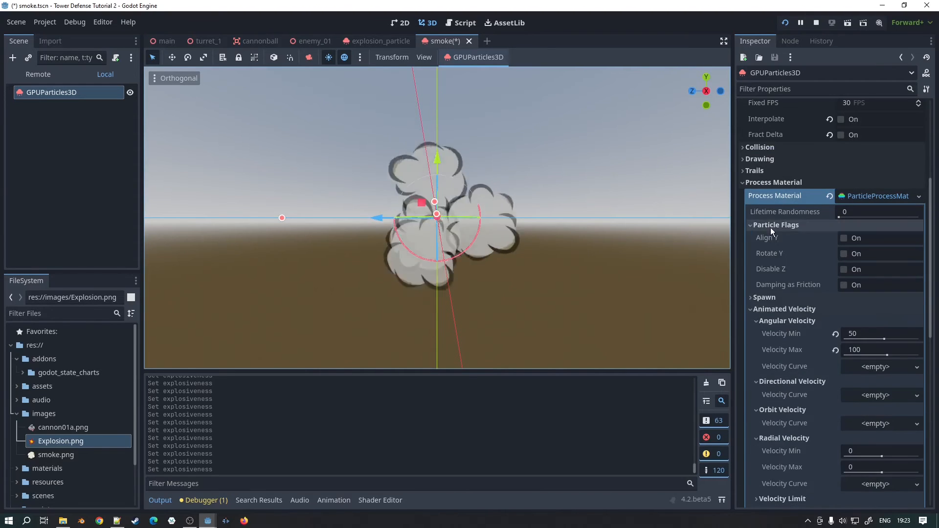
left_click(772, 300)
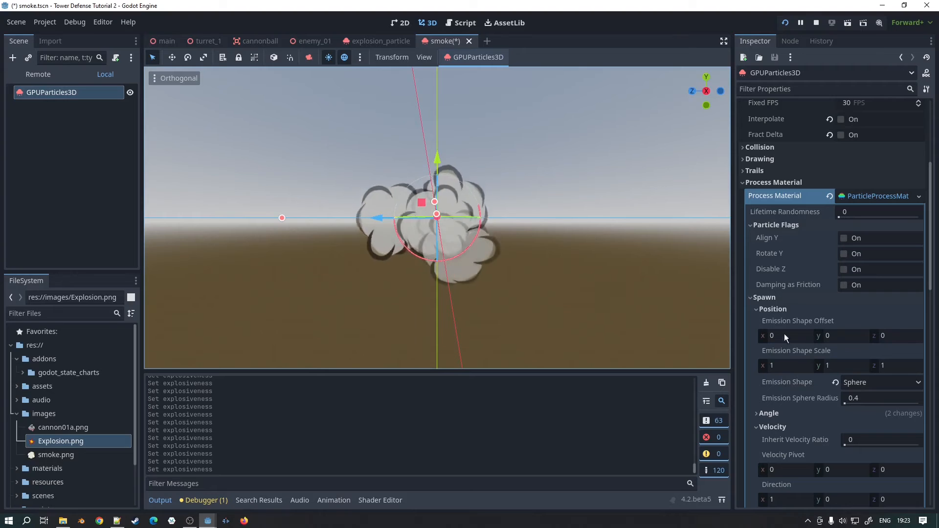
scroll(780, 335, "down", 2)
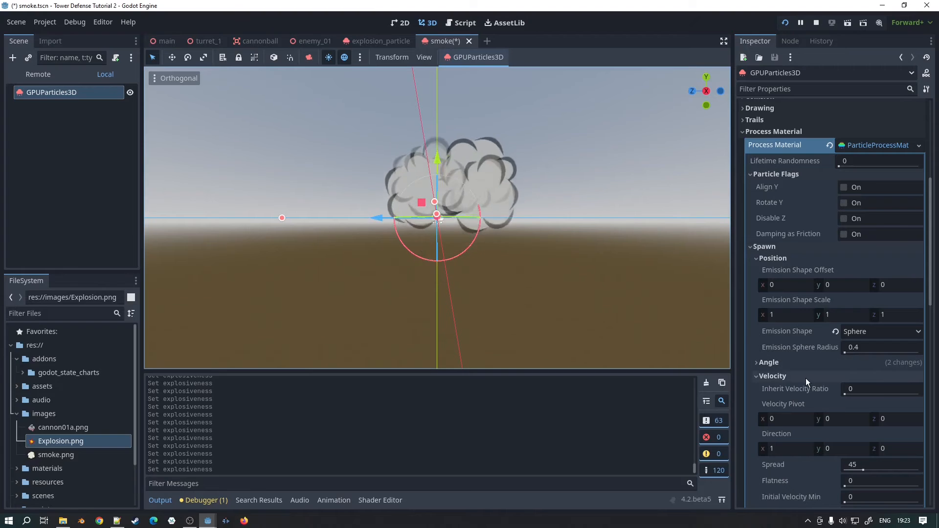
scroll(805, 378, "down", 2)
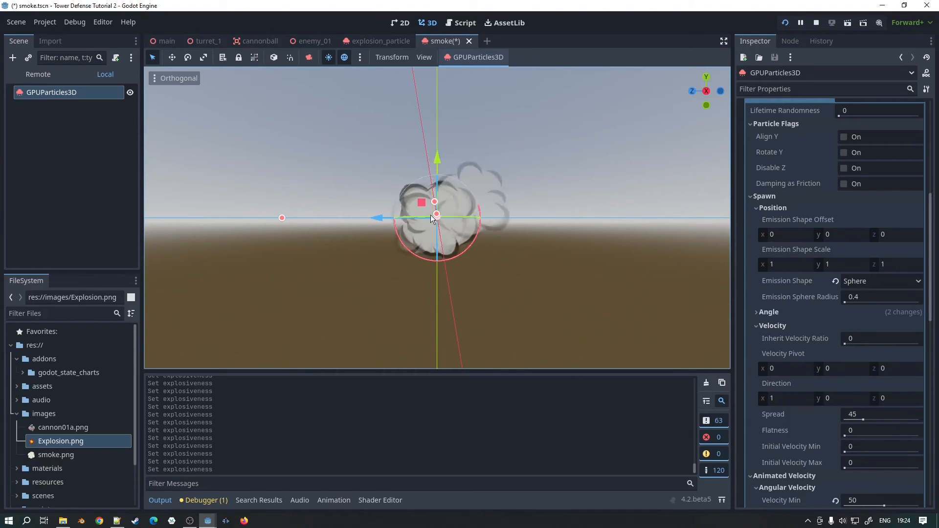
scroll(810, 404, "down", 2)
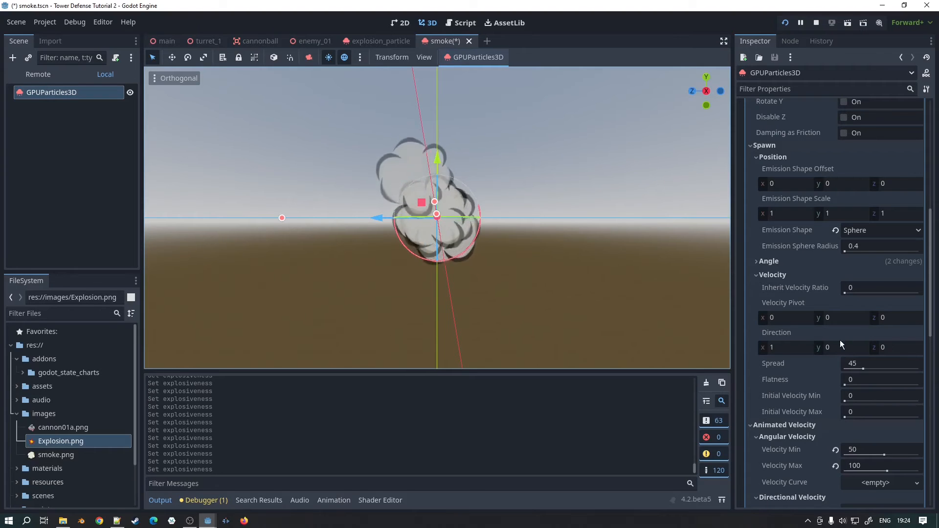
scroll(835, 350, "down", 1)
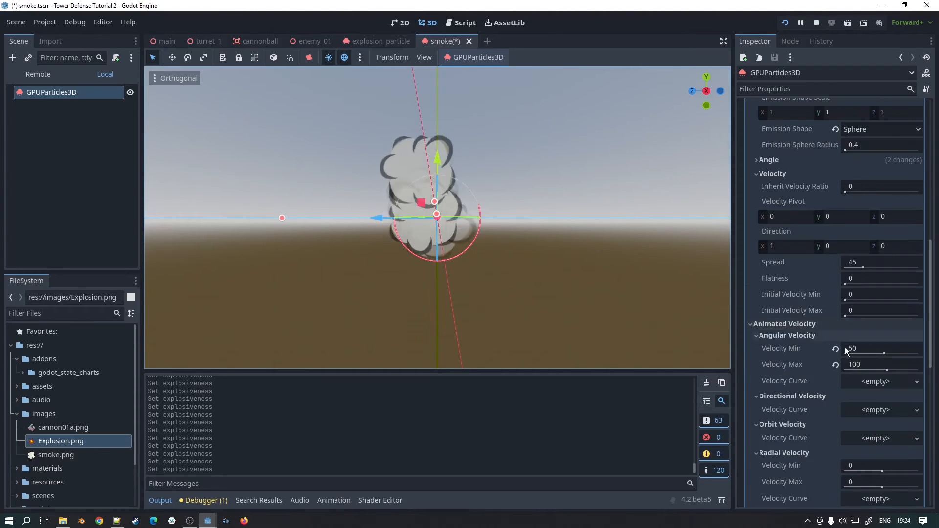
scroll(844, 353, "down", 5)
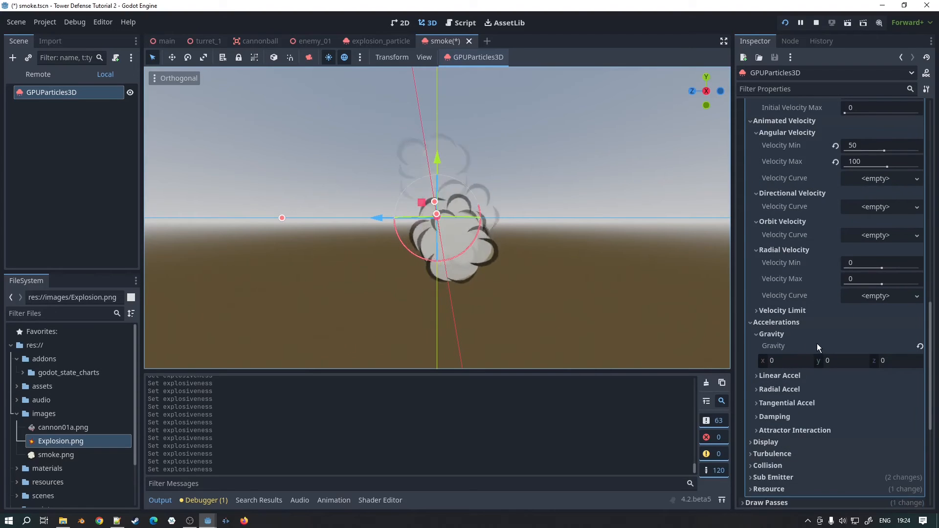
Step: Try a Linear Accel of -1.31 minimum and 13.07 maximum on the smoke, and reset both values to their defaults
left_click(776, 376)
left_click_drag(881, 397, 882, 396)
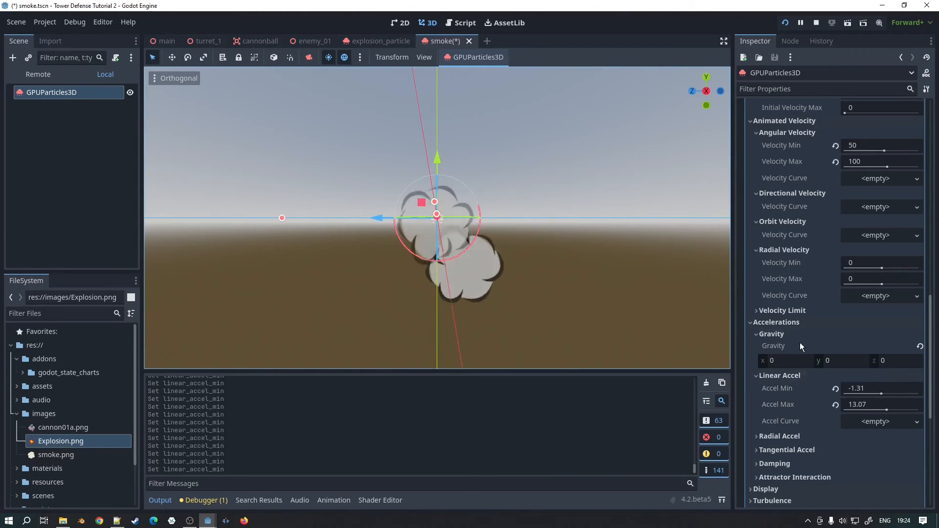
left_click(836, 405)
left_click(836, 389)
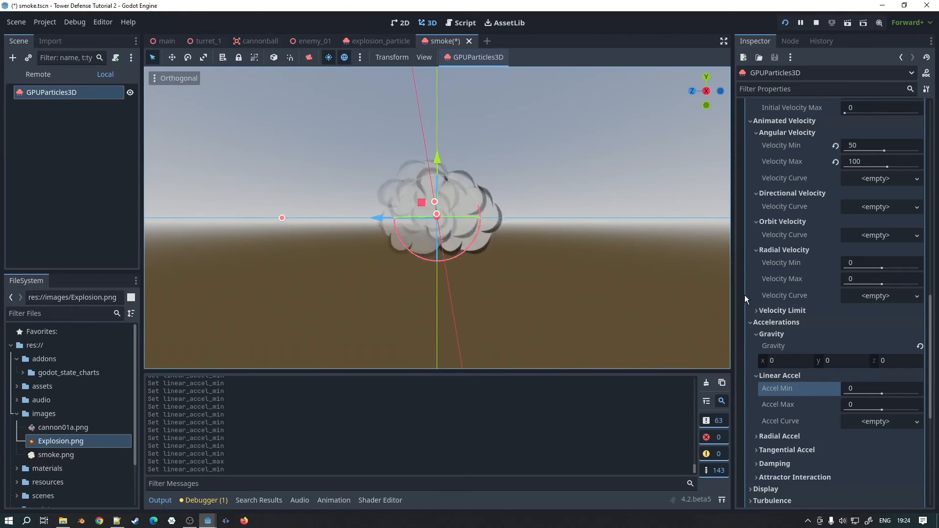
Step: Expand the process material's Display settings and examine the smoke's Scale and Color Curves values
scroll(778, 386, "down", 2)
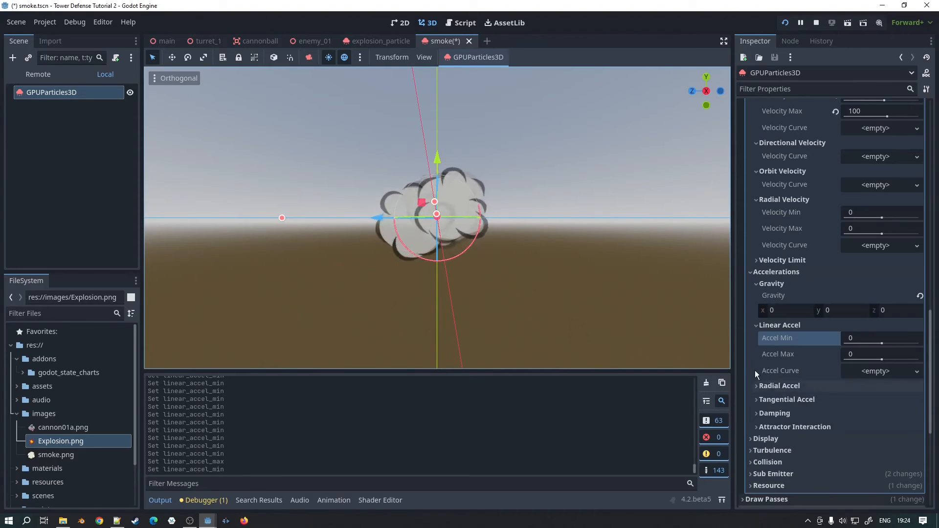
left_click(765, 436)
left_click(766, 436)
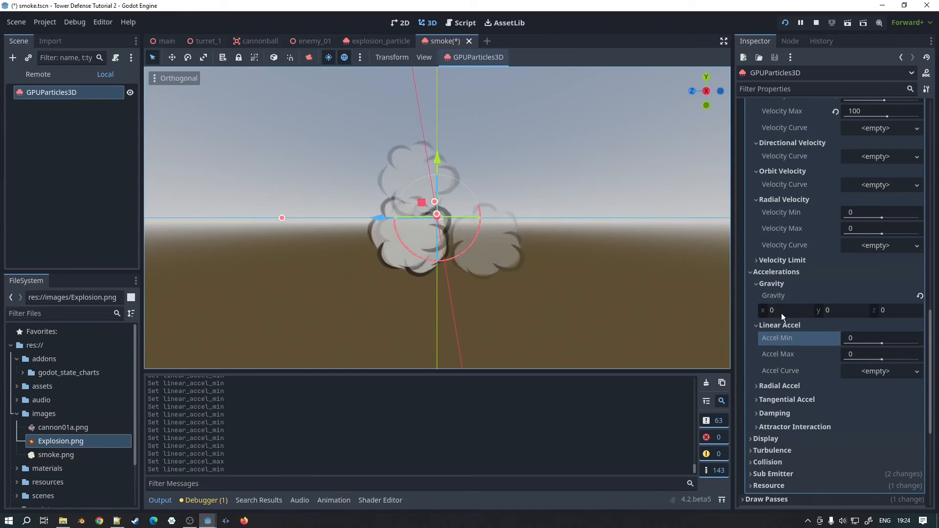
left_click(770, 440)
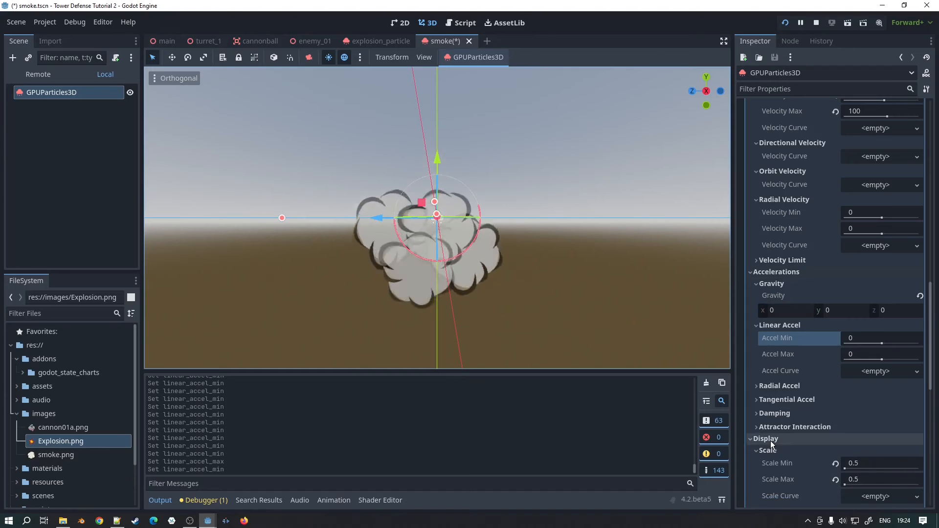
left_click(770, 440)
left_click(779, 438)
scroll(800, 409, "down", 3)
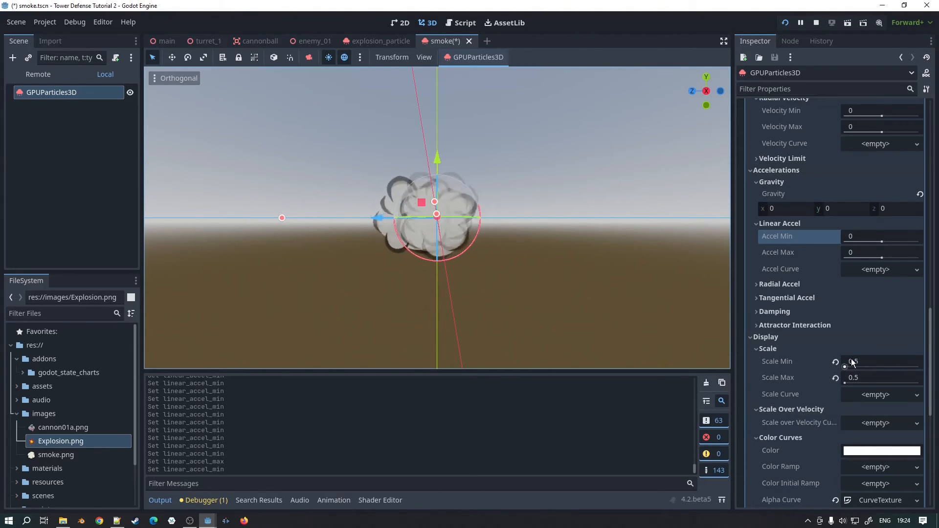
scroll(876, 426, "down", 1)
Step: Open the smoke's alpha curve, try both middle points at 1.00, and lower them again, with the second at (0.74, 0.78)
left_click(872, 451)
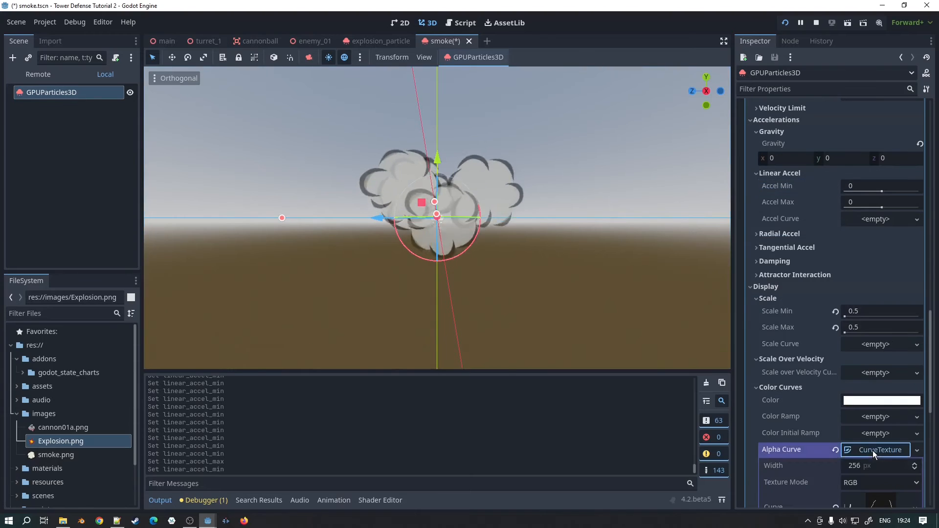
scroll(863, 415, "down", 2)
left_click(876, 410)
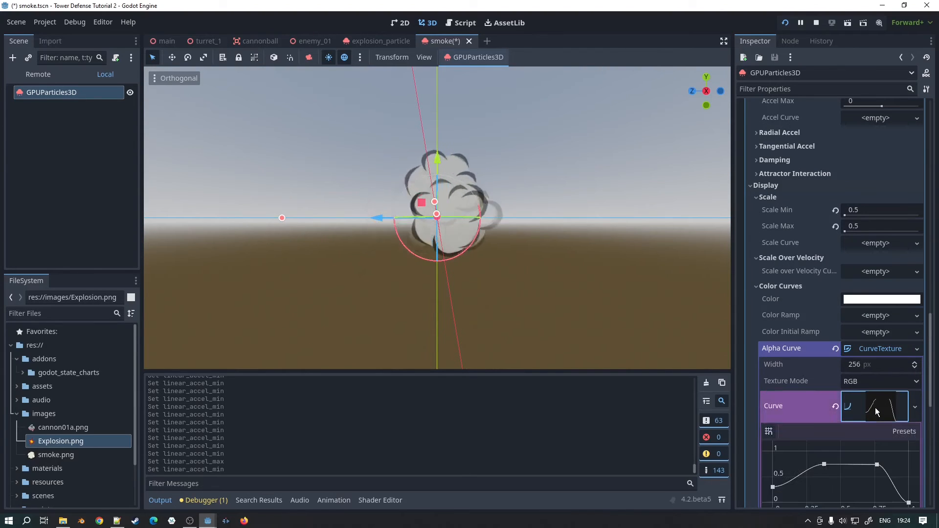
scroll(832, 413, "down", 1)
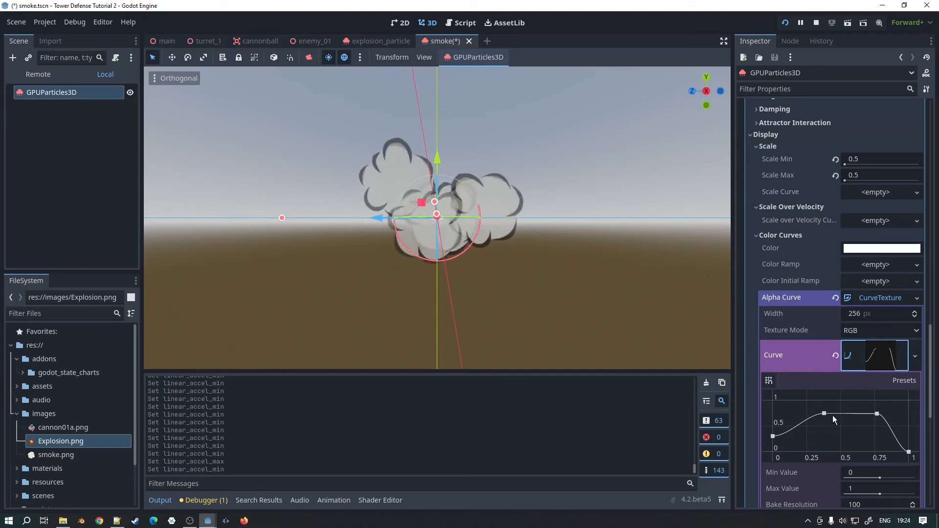
left_click_drag(825, 414, 822, 400)
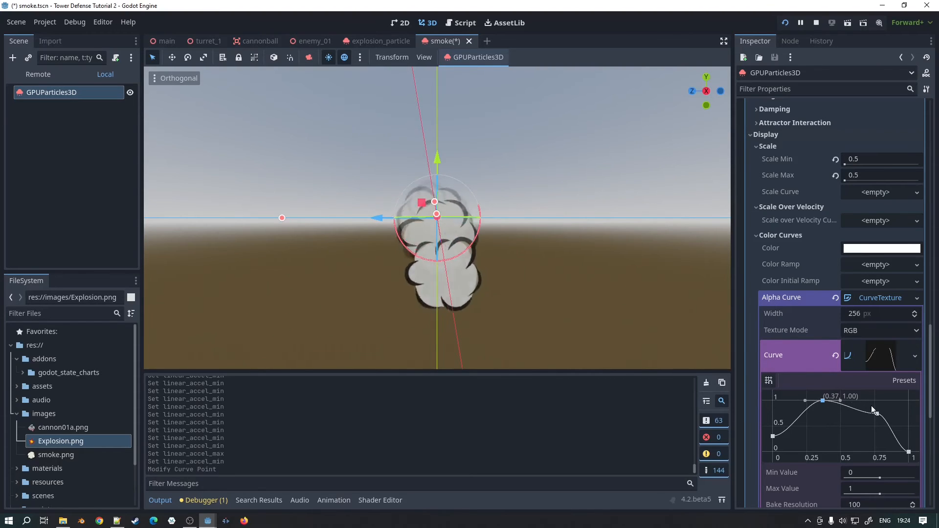
left_click_drag(877, 415, 876, 400)
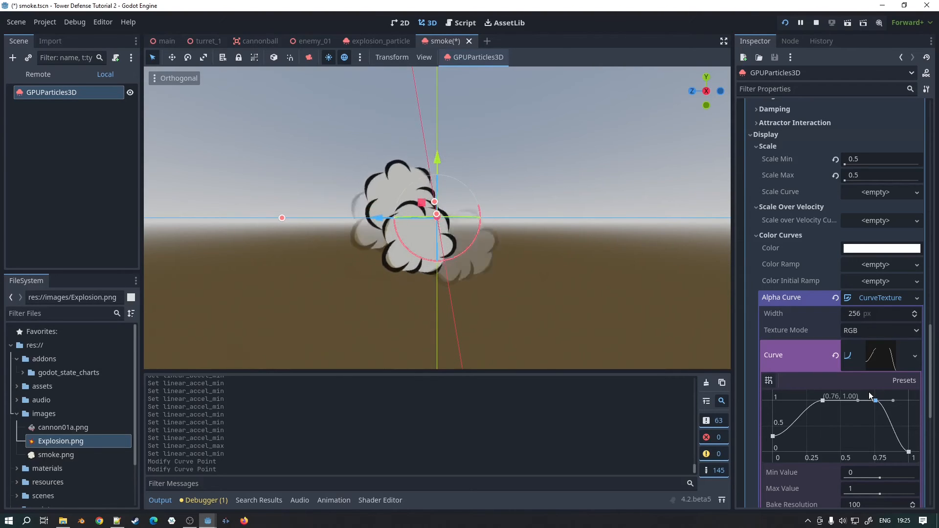
left_click_drag(823, 401, 875, 413)
Step: Run the game to check the explosion and smoke effects on the enemies, stop it, and return to the smoke's emission and Time settings
key("F5")
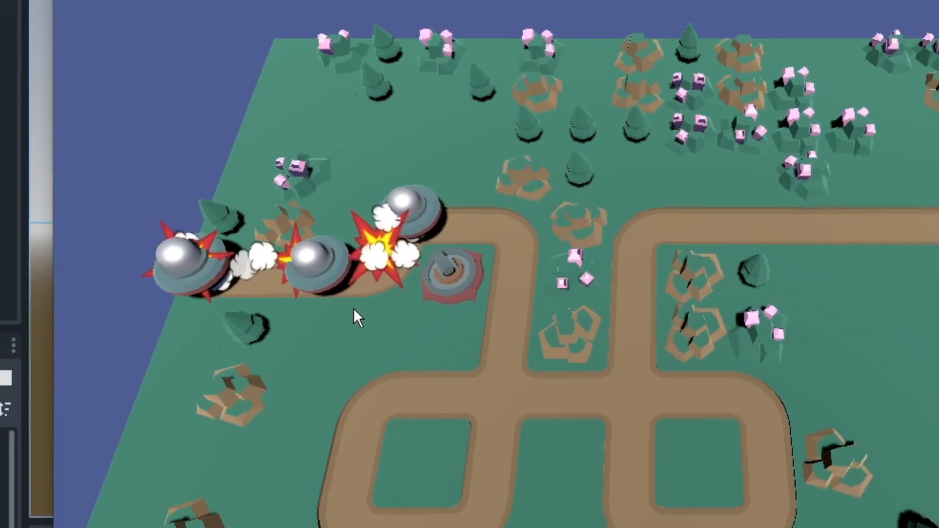
key("F8")
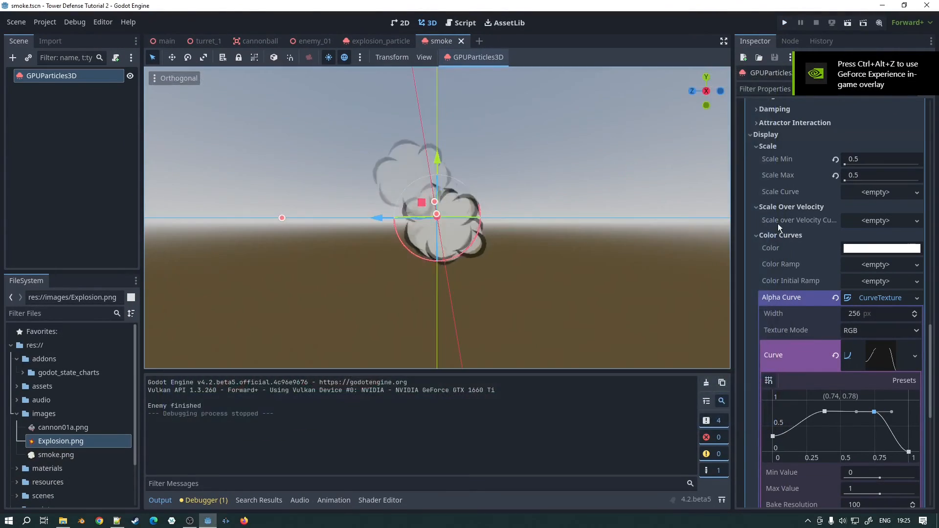
scroll(853, 190, "up", 10)
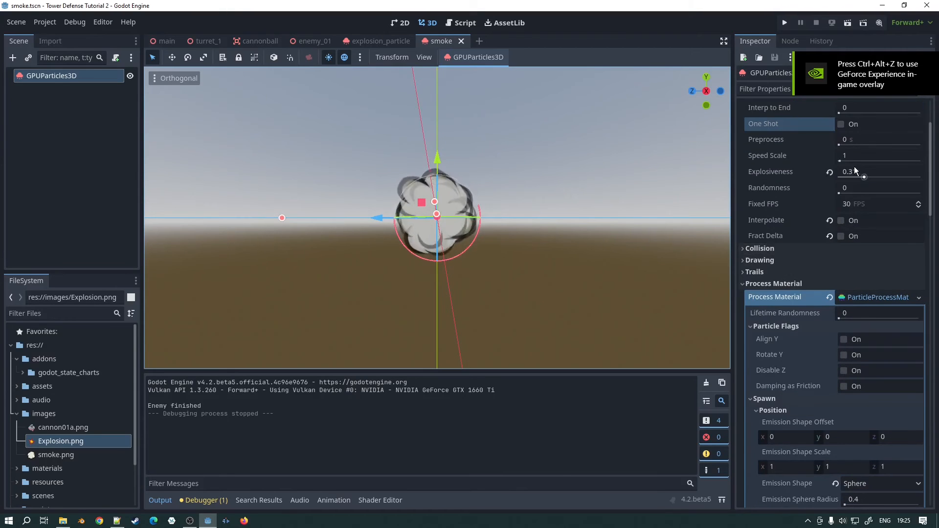
scroll(854, 172, "up", 3)
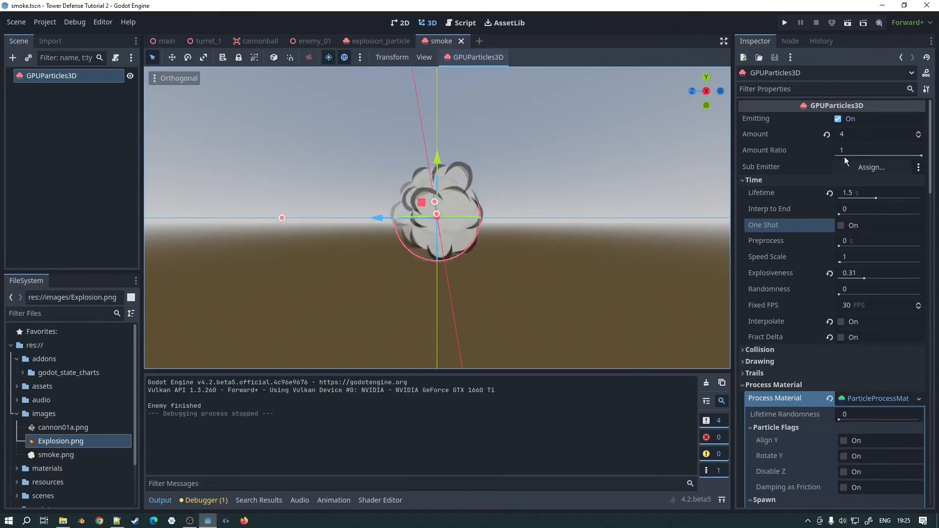
Step: Enable One Shot on the particles of both the smoke scene and the explosion_particle scene
left_click(840, 226)
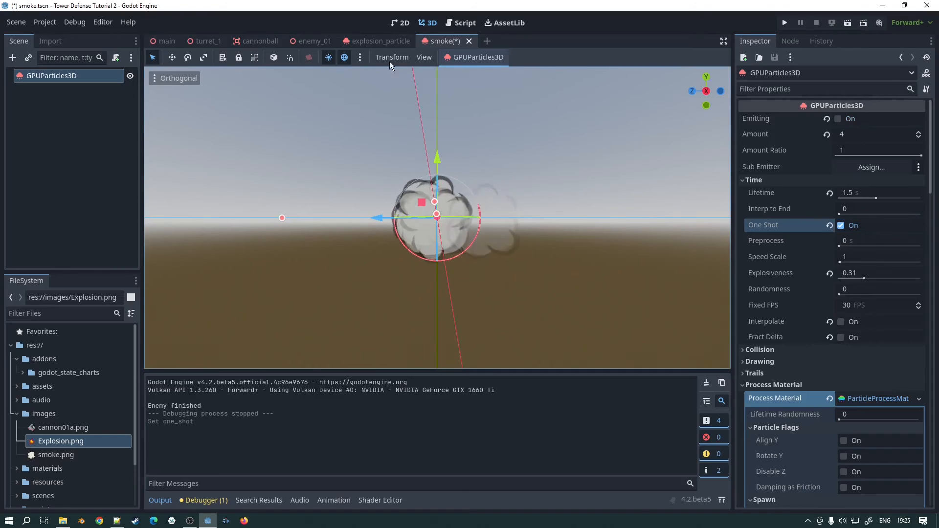
left_click(376, 41)
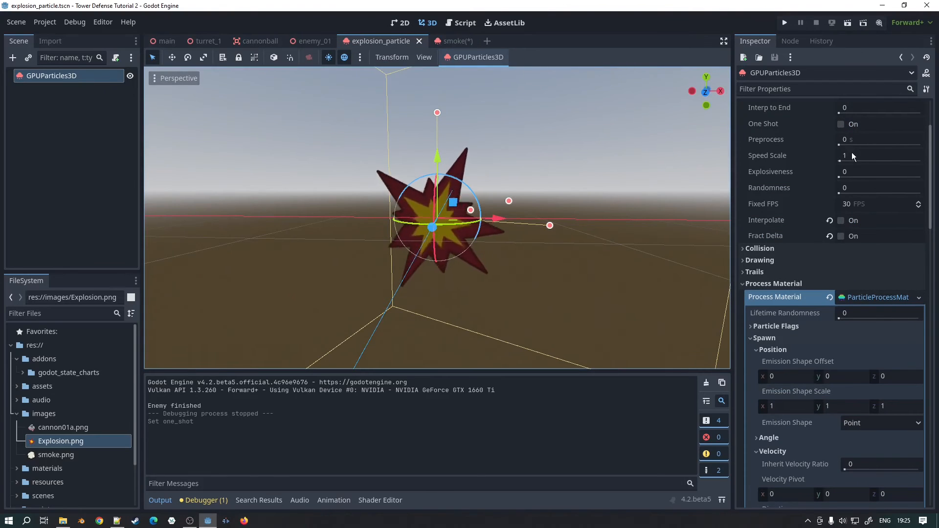
left_click(840, 124)
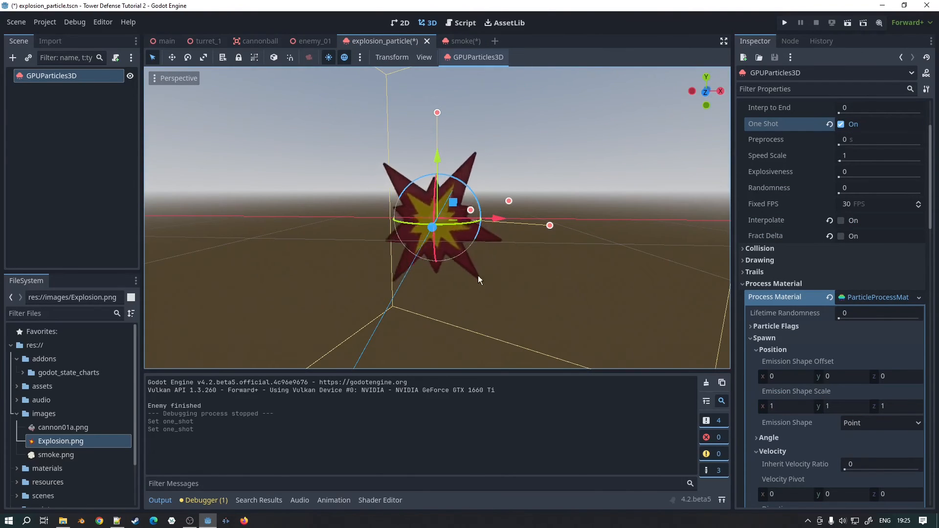
Step: Run the game, place turrets beside the start of the path to check the one-shot effects, and stop it
key("F5")
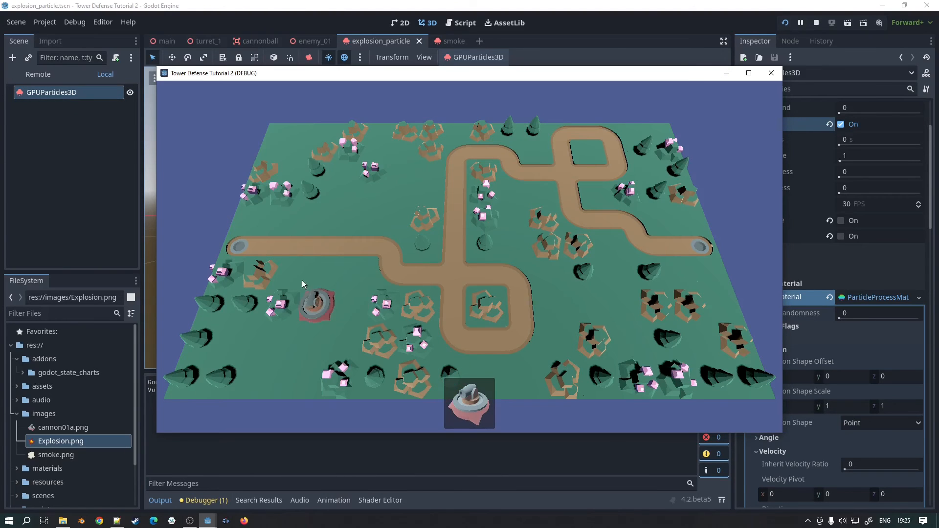
left_click_drag(465, 398, 329, 290)
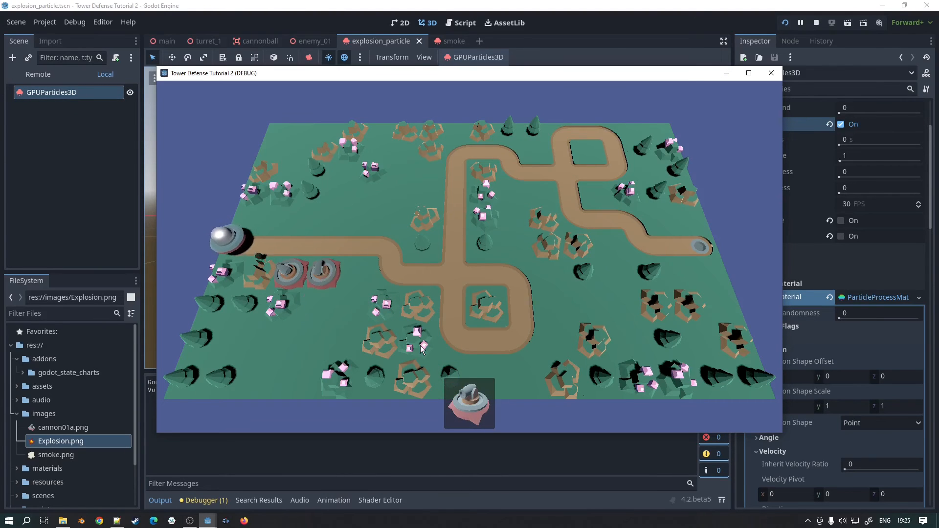
left_click_drag(465, 401, 352, 266)
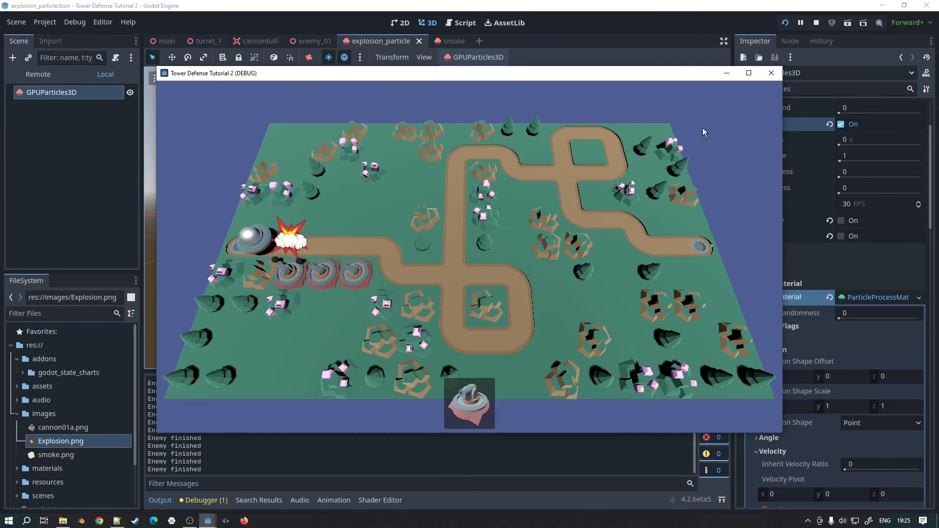
left_click(772, 74)
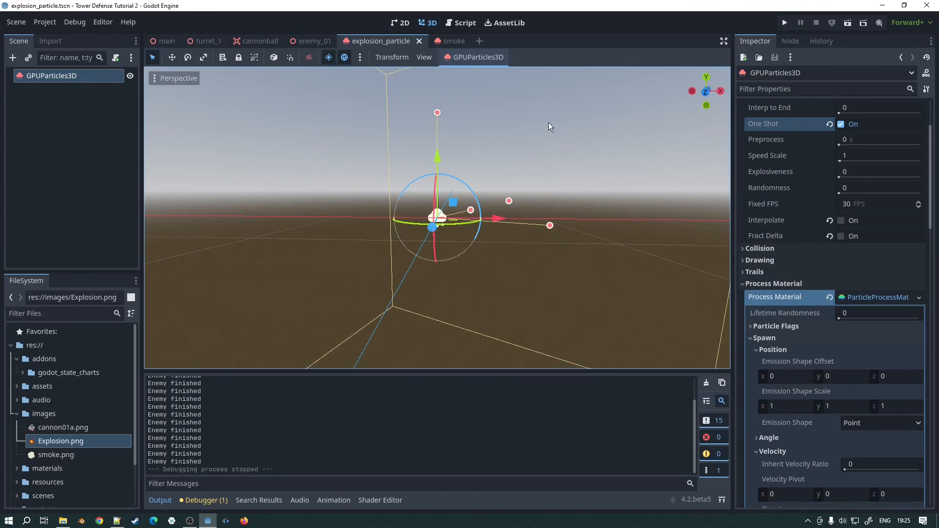
Step: Open the basic_enemy.gd script with the enemy_01 scene and examine the Explosion and Smoke nodes under PathFollow3D
left_click(458, 22)
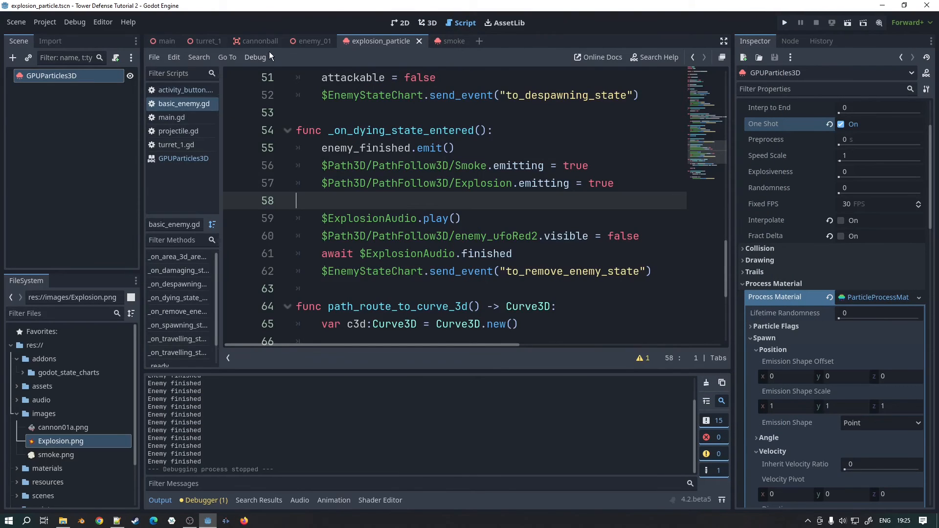
left_click(312, 41)
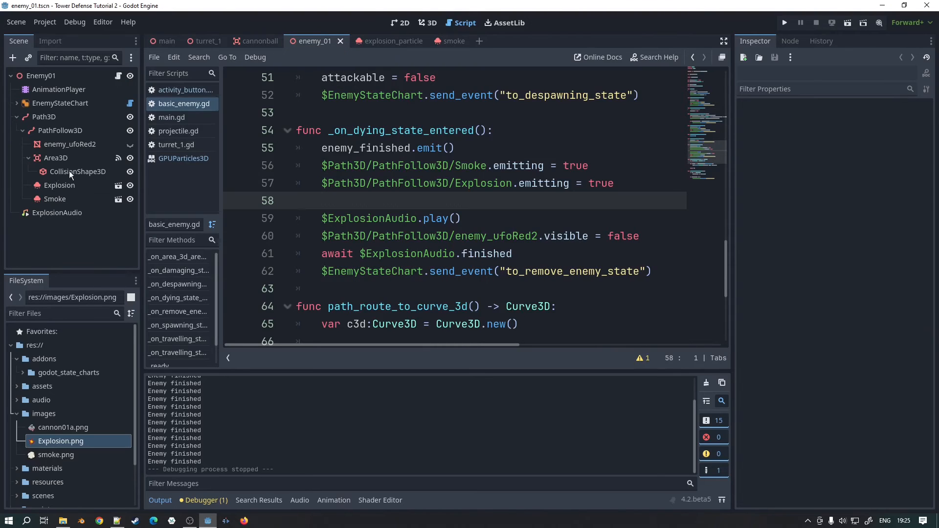
left_click(56, 199)
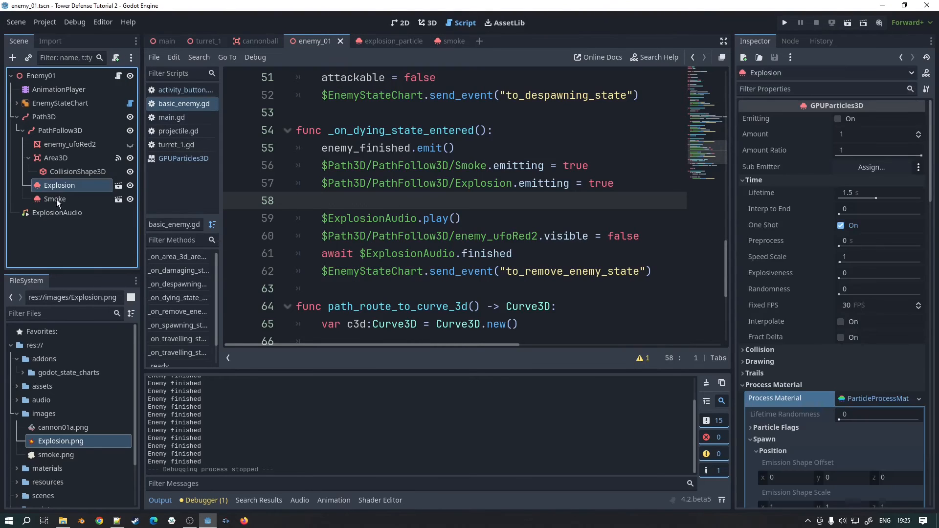
left_click(65, 129)
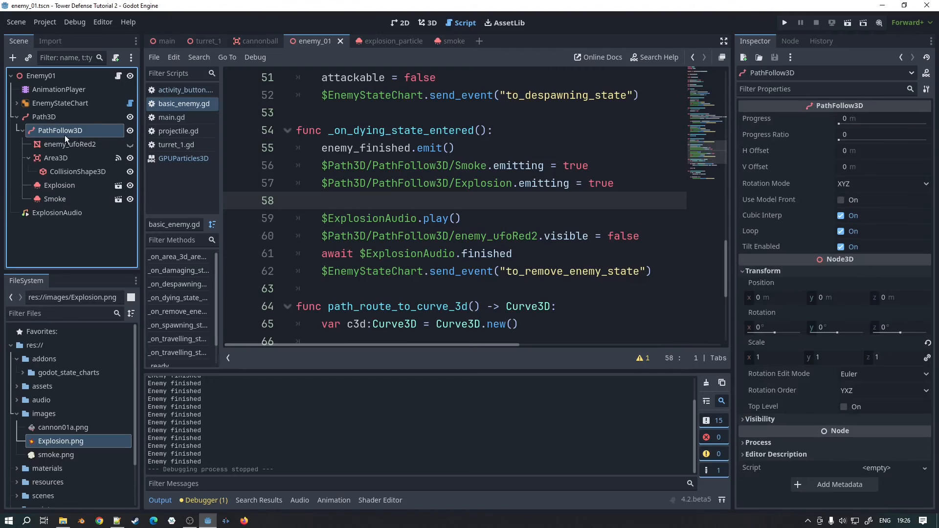
left_click(50, 184)
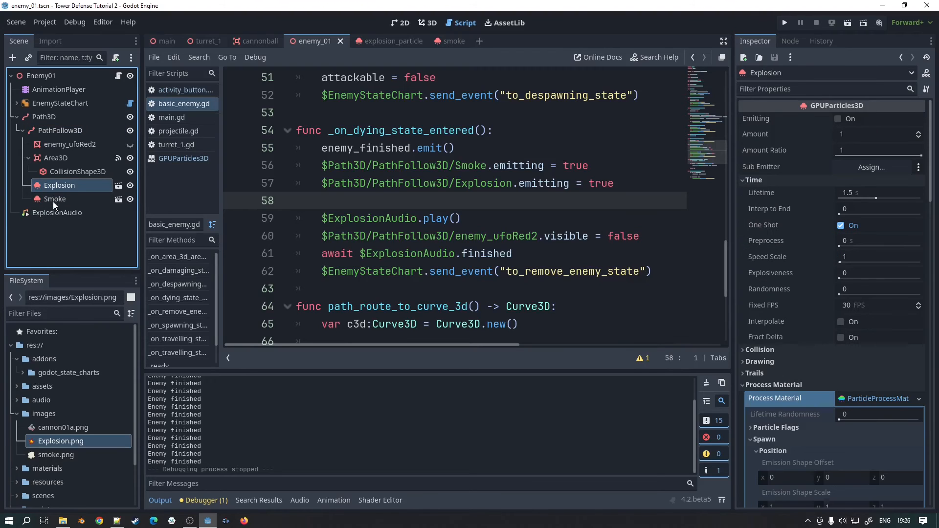
left_click(53, 200)
left_click(53, 187)
left_click(51, 200)
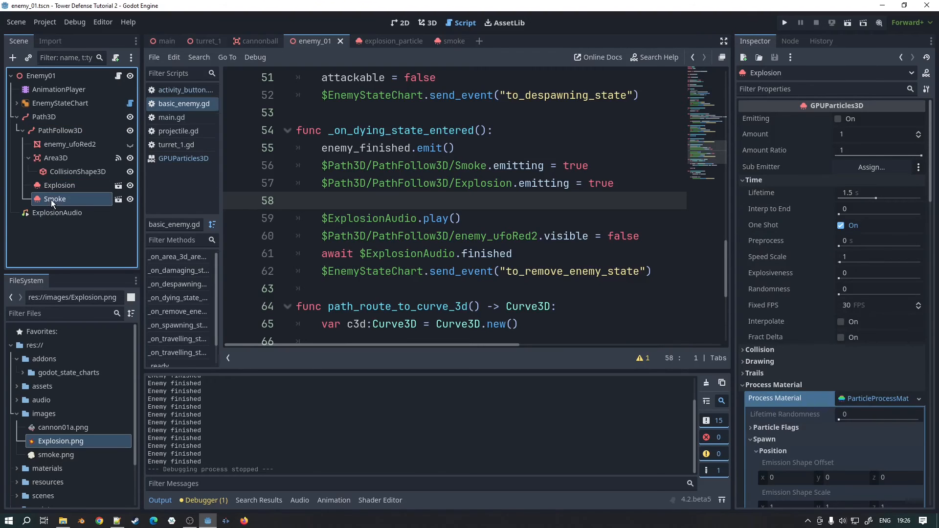
left_click(55, 184)
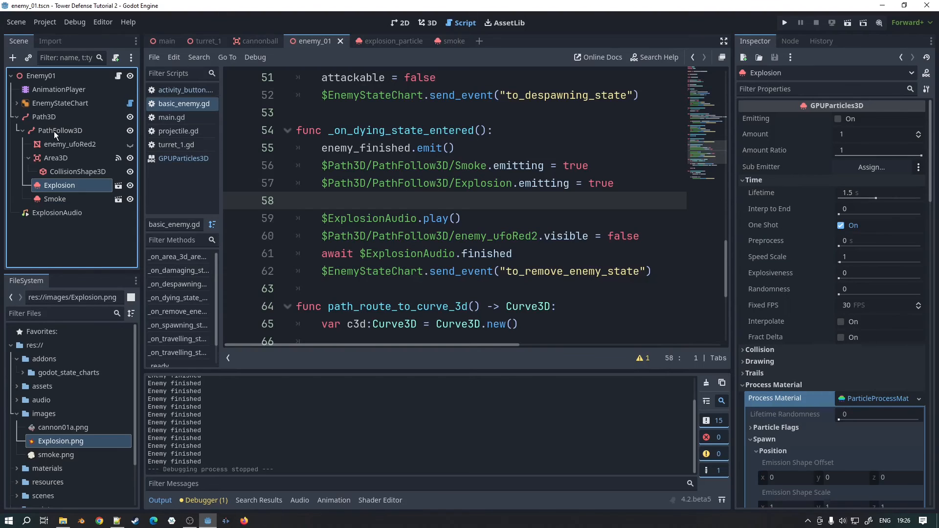
left_click(54, 201)
left_click(52, 182)
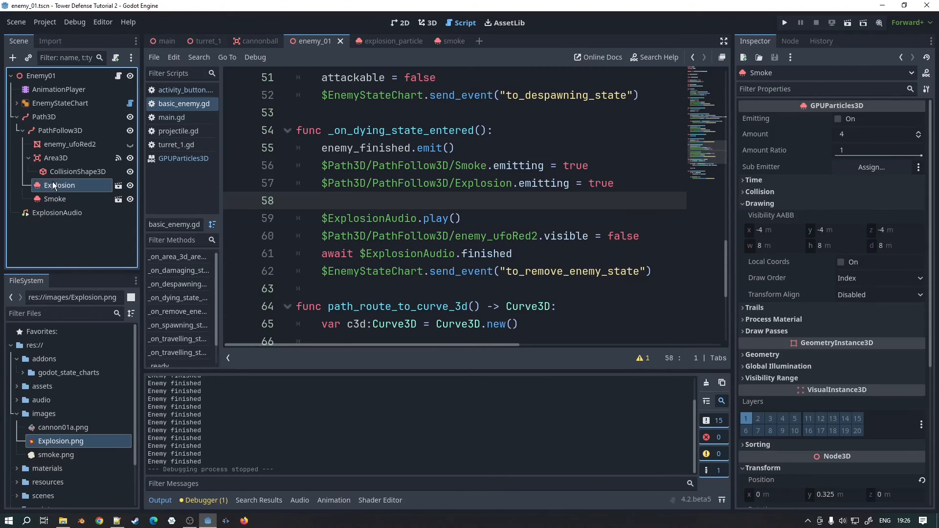
left_click(56, 202)
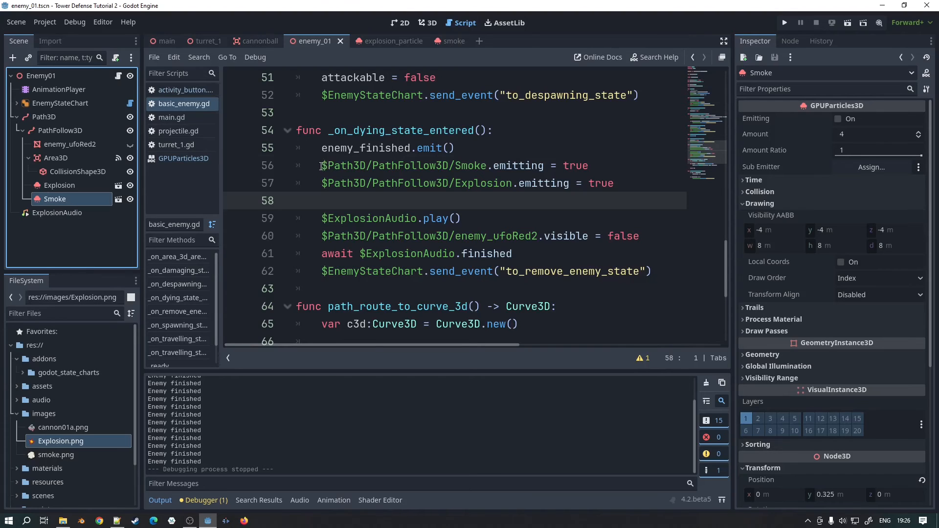
Step: Examine the lines that start Smoke and Explosion emitting in _on_dying_state_entered, and look through the Smoke node's properties
left_click_drag(321, 167, 578, 166)
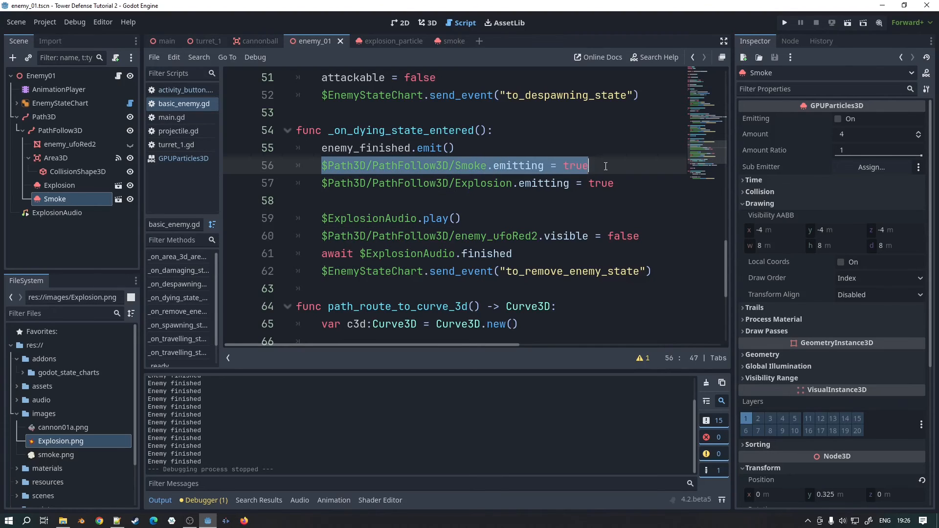
left_click(500, 183)
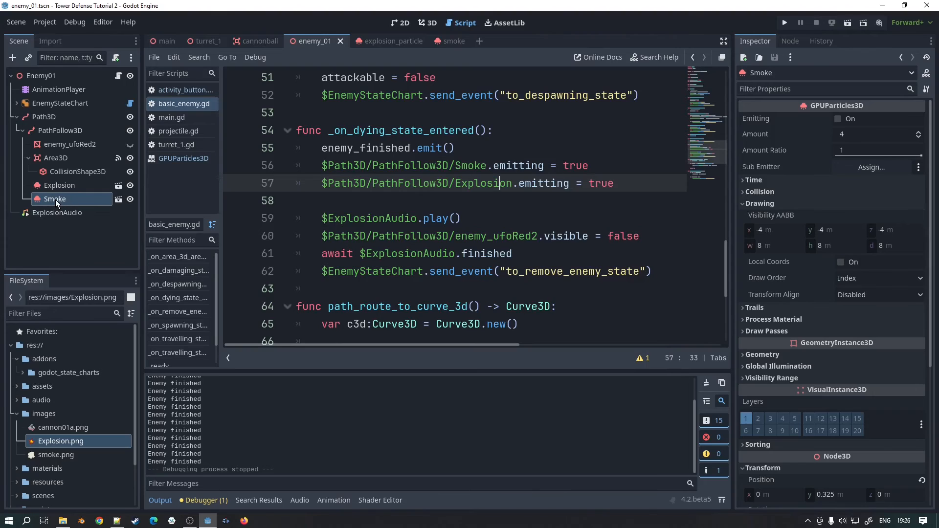
left_click(55, 186)
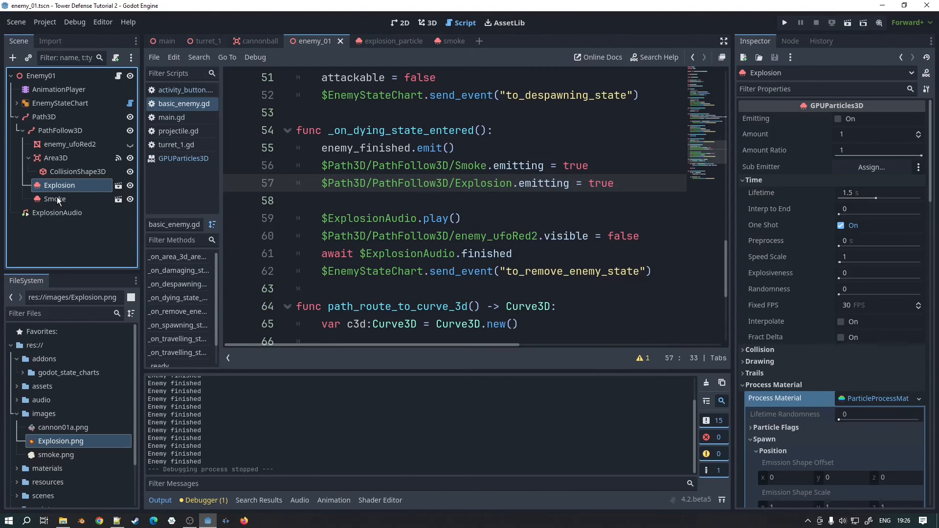
left_click(55, 199)
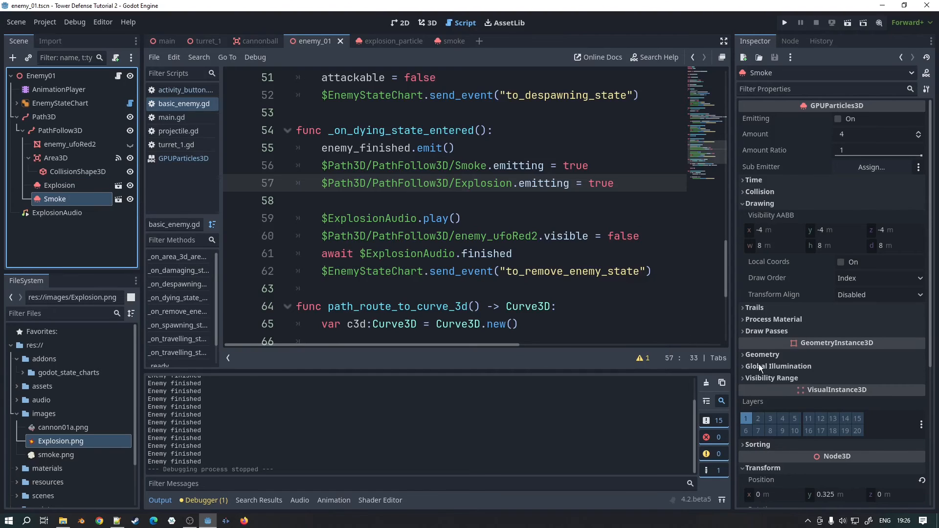
scroll(823, 357, "down", 4)
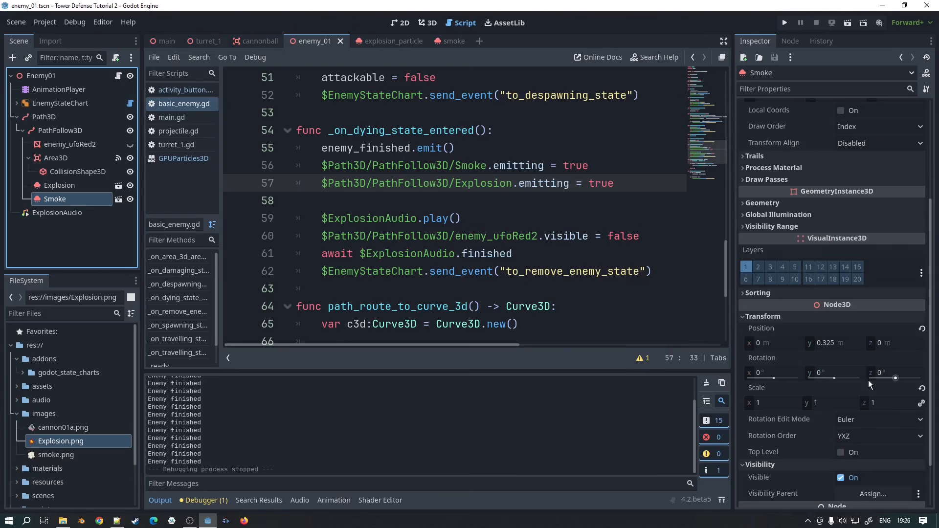
scroll(868, 380, "down", 2)
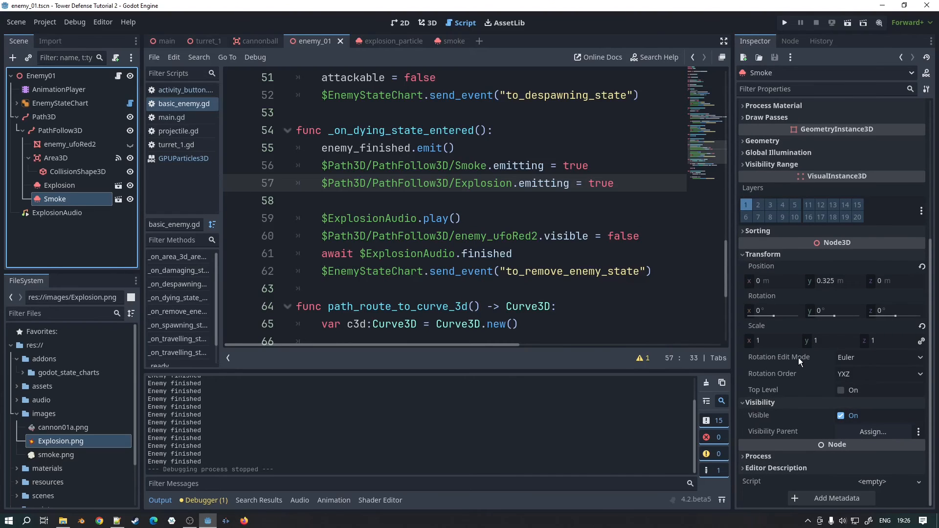
scroll(799, 357, "up", 4)
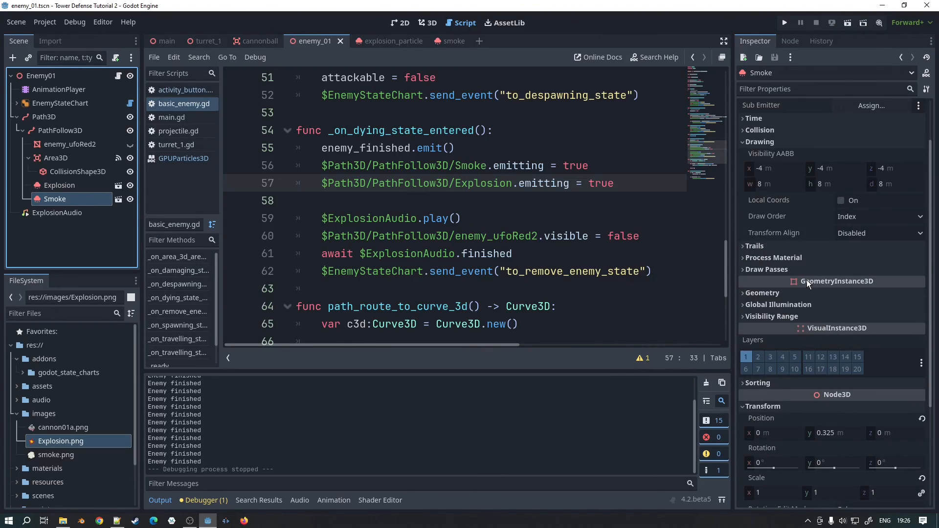
scroll(807, 282, "up", 2)
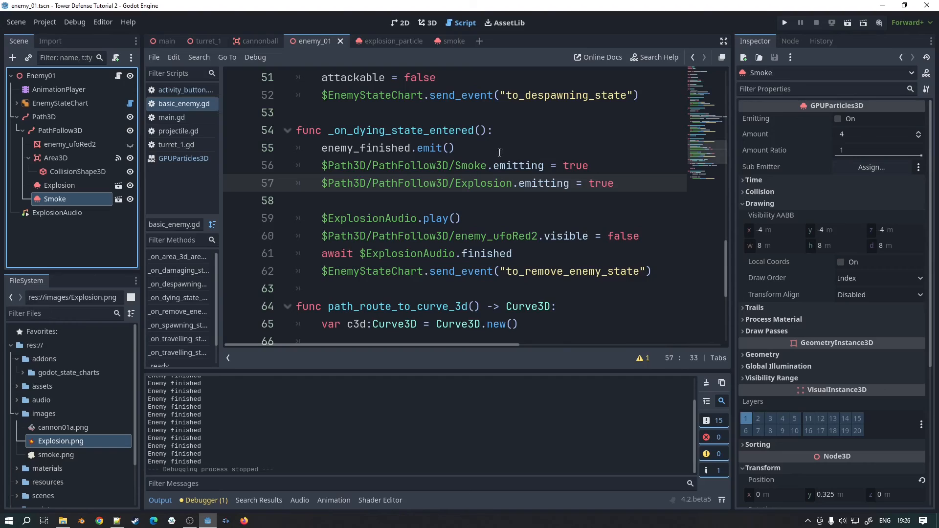
Step: Try a sorting offset of 0 on the smoke scene's particles and check the draw order in the running game with turrets placed
left_click(448, 41)
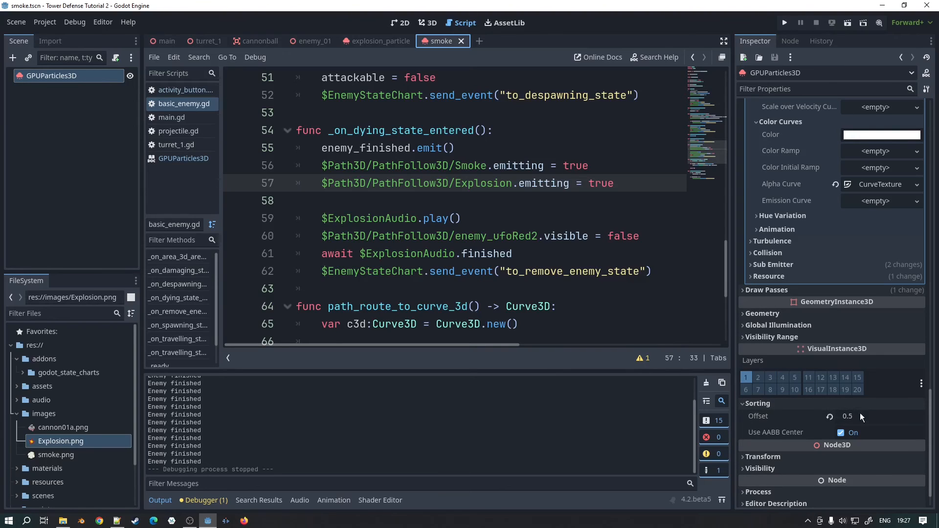
left_click(848, 415)
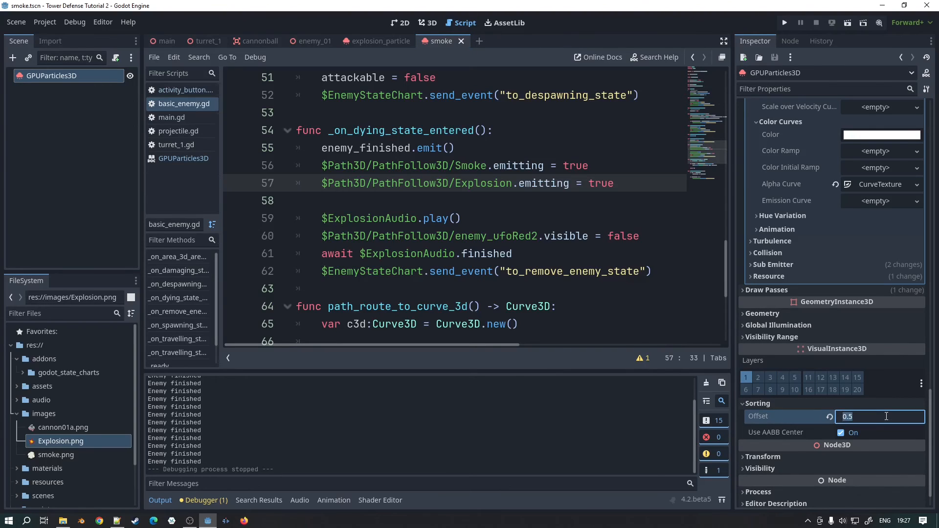
type("0")
key("Return")
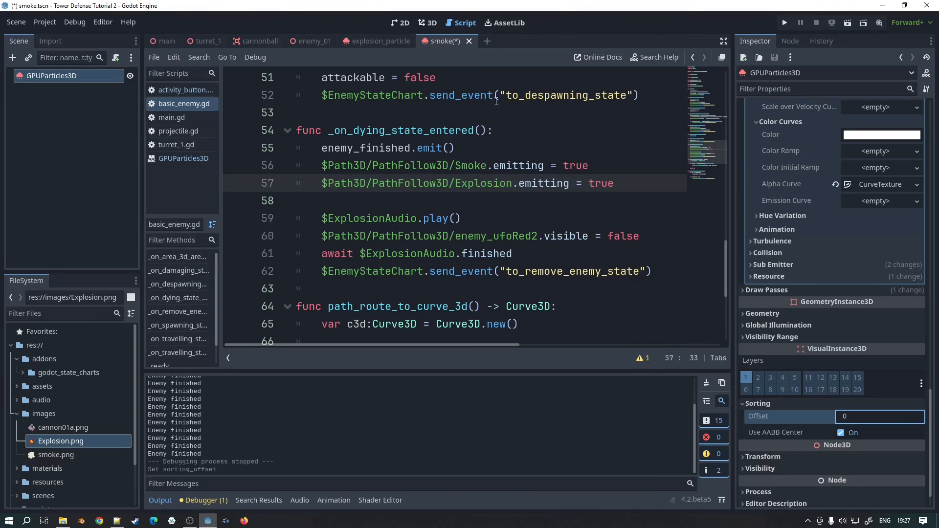
key("F5")
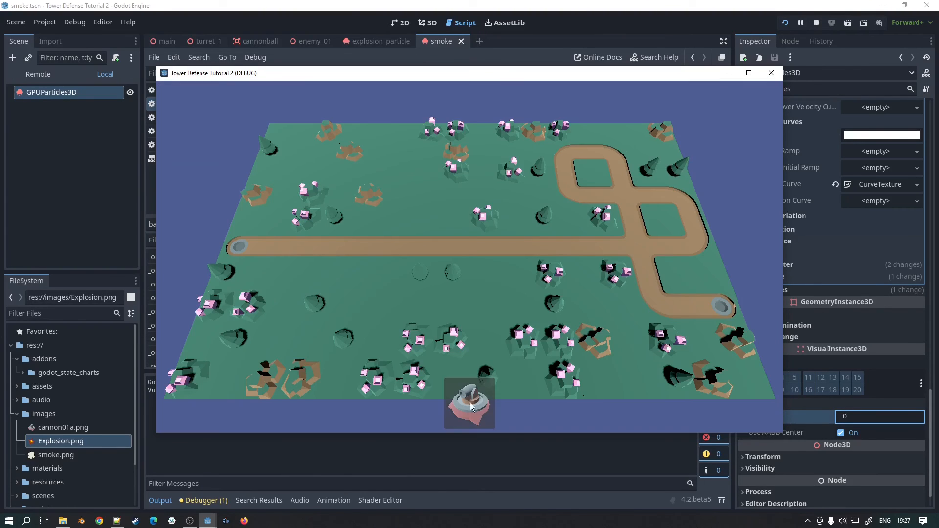
left_click_drag(472, 406, 273, 292)
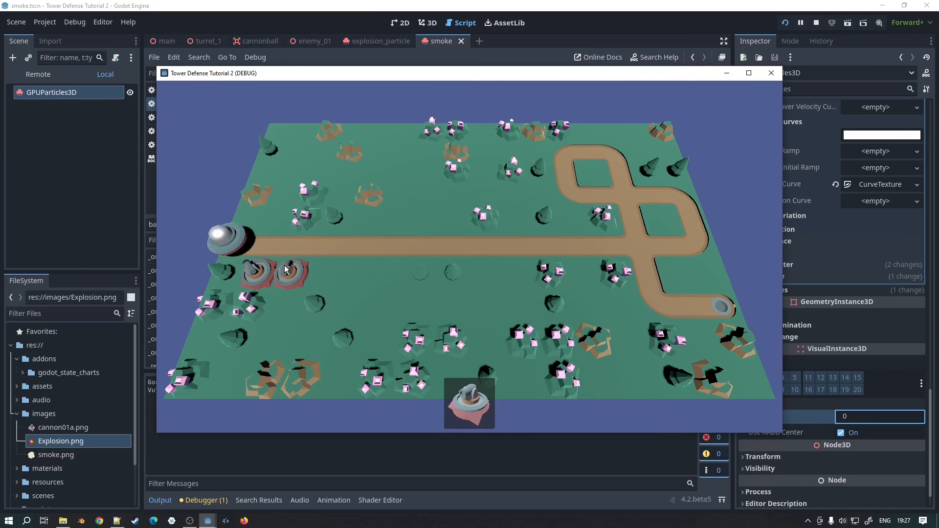
left_click_drag(448, 387, 318, 273)
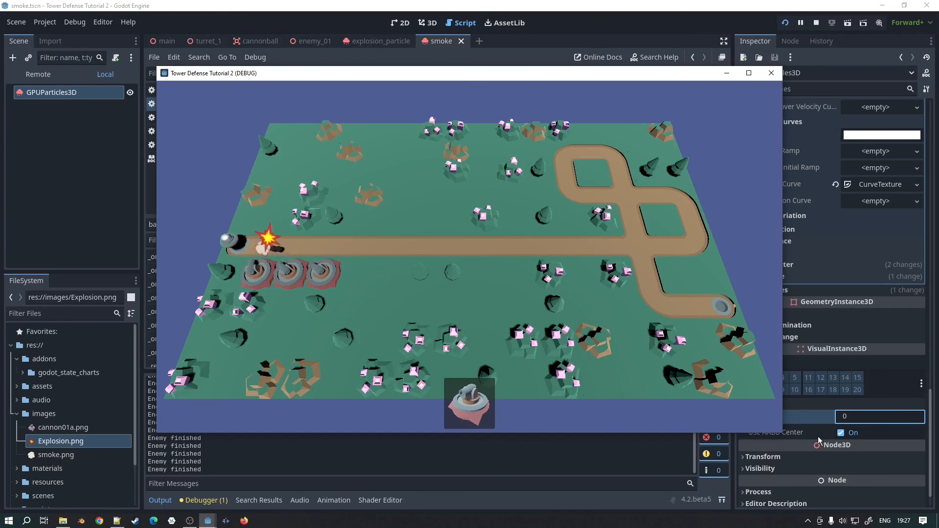
left_click(773, 75)
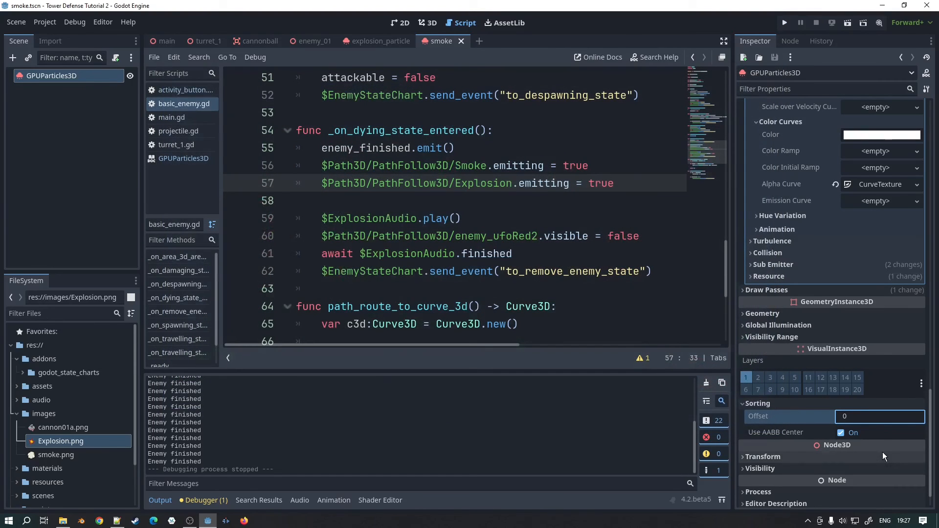
Step: Try a smoke sorting offset of 0.1 and check the explosion and smoke order in the running game with turrets placed
left_click(875, 416)
type("0.1")
key("Return")
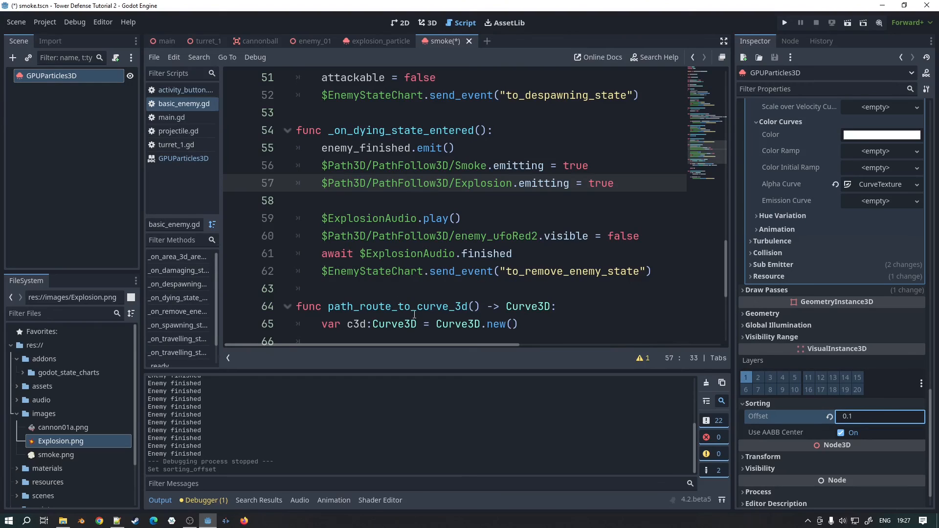
key("F5")
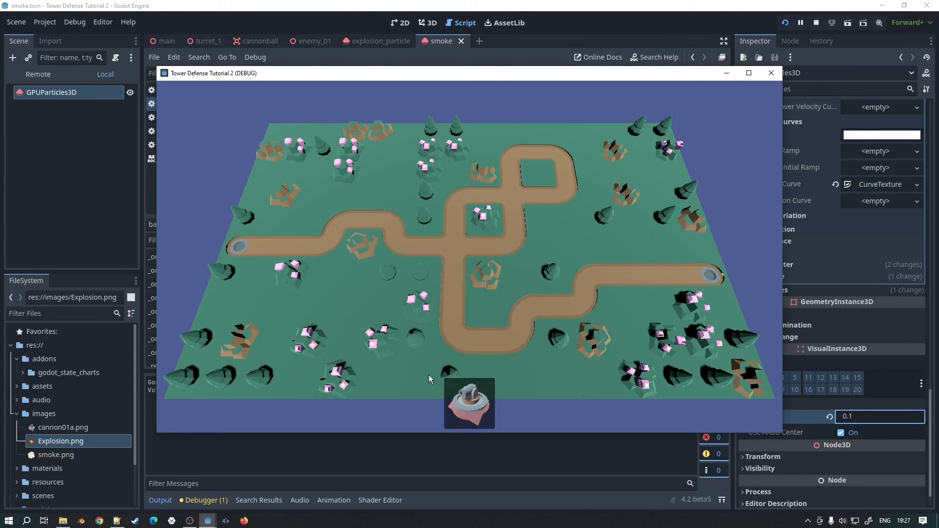
left_click_drag(429, 380, 252, 270)
left_click_drag(460, 399, 320, 274)
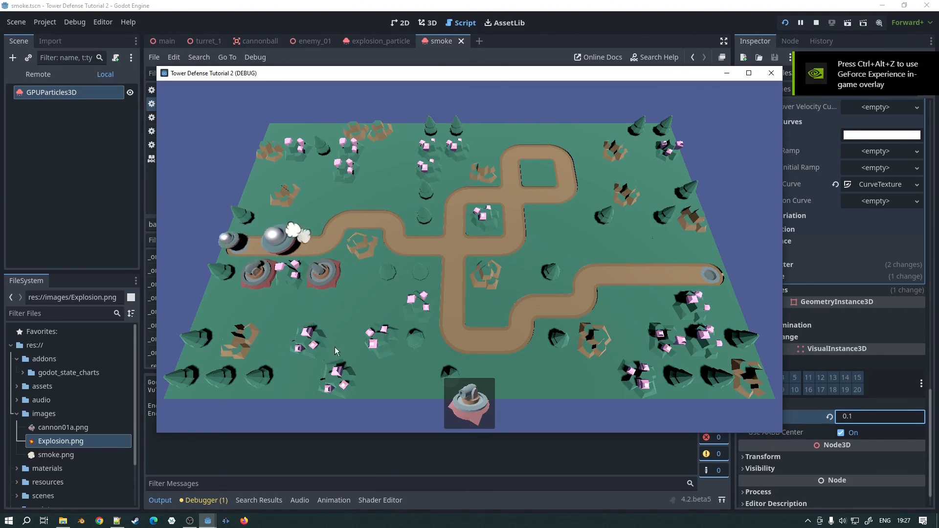
key("F8")
Step: Set the smoke's sorting offset to 0.5, test it in the game with turrets placed, and return to the enemy_01 scene
left_click(878, 417)
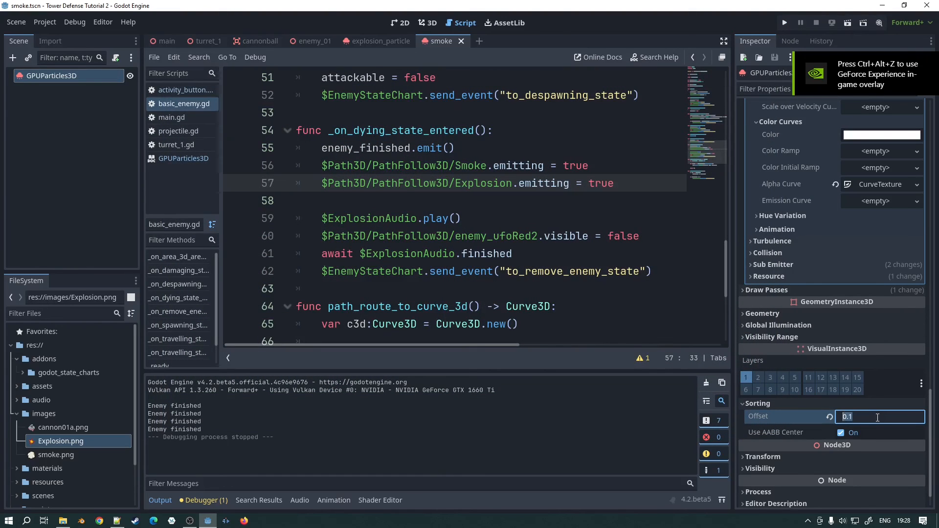
type("0.5")
key("Return")
key("F5")
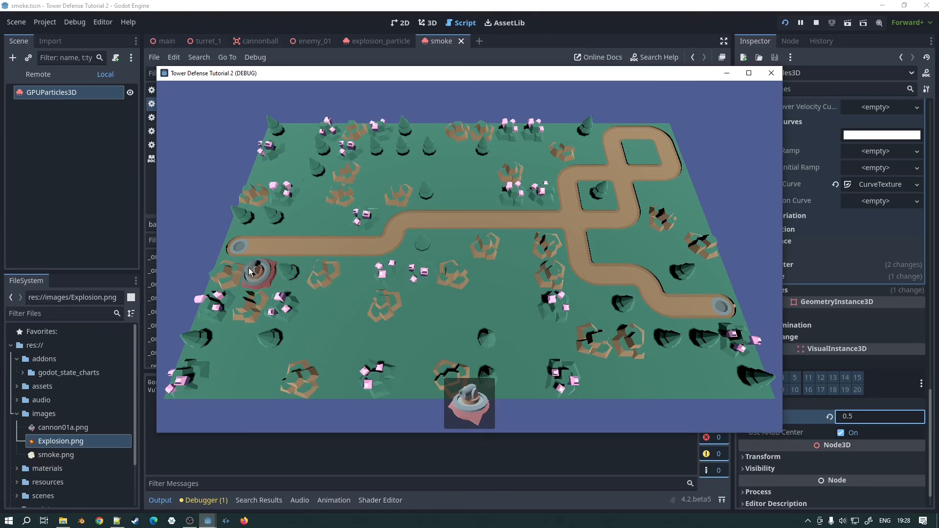
left_click_drag(464, 398, 307, 220)
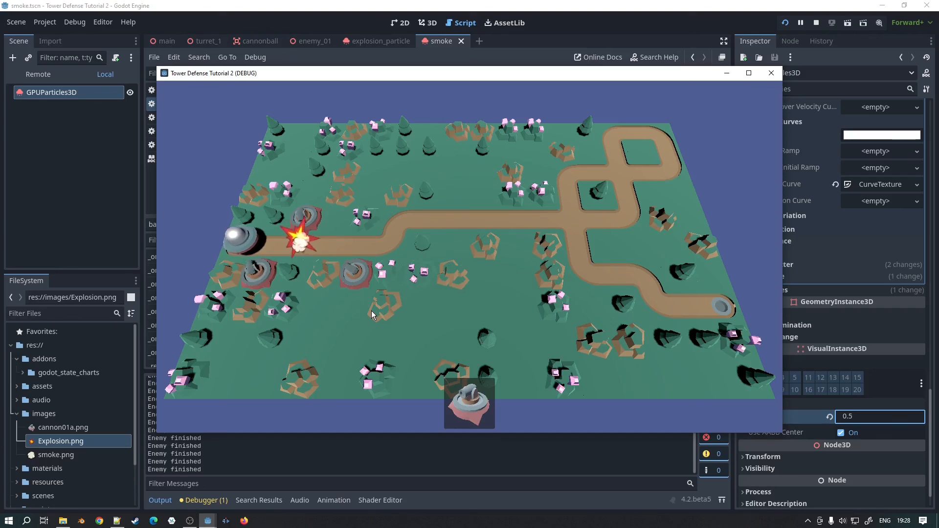
left_click(317, 40)
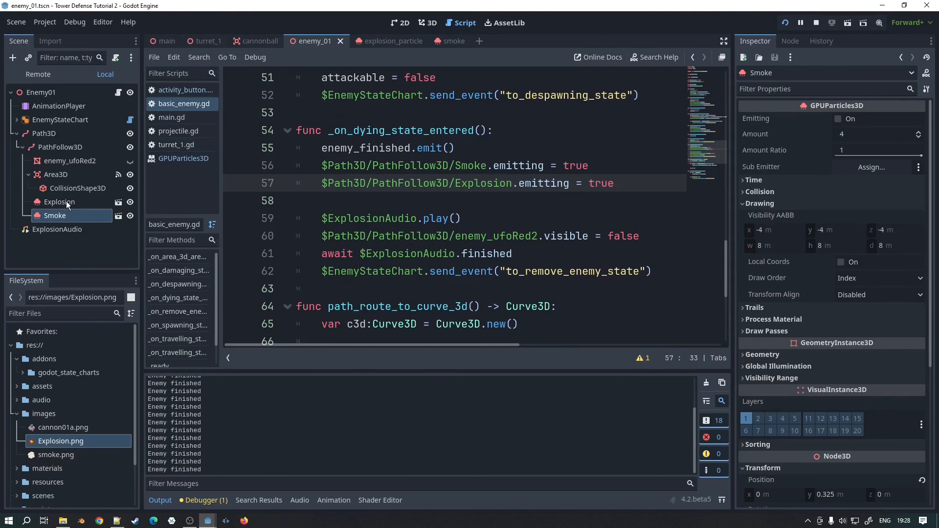